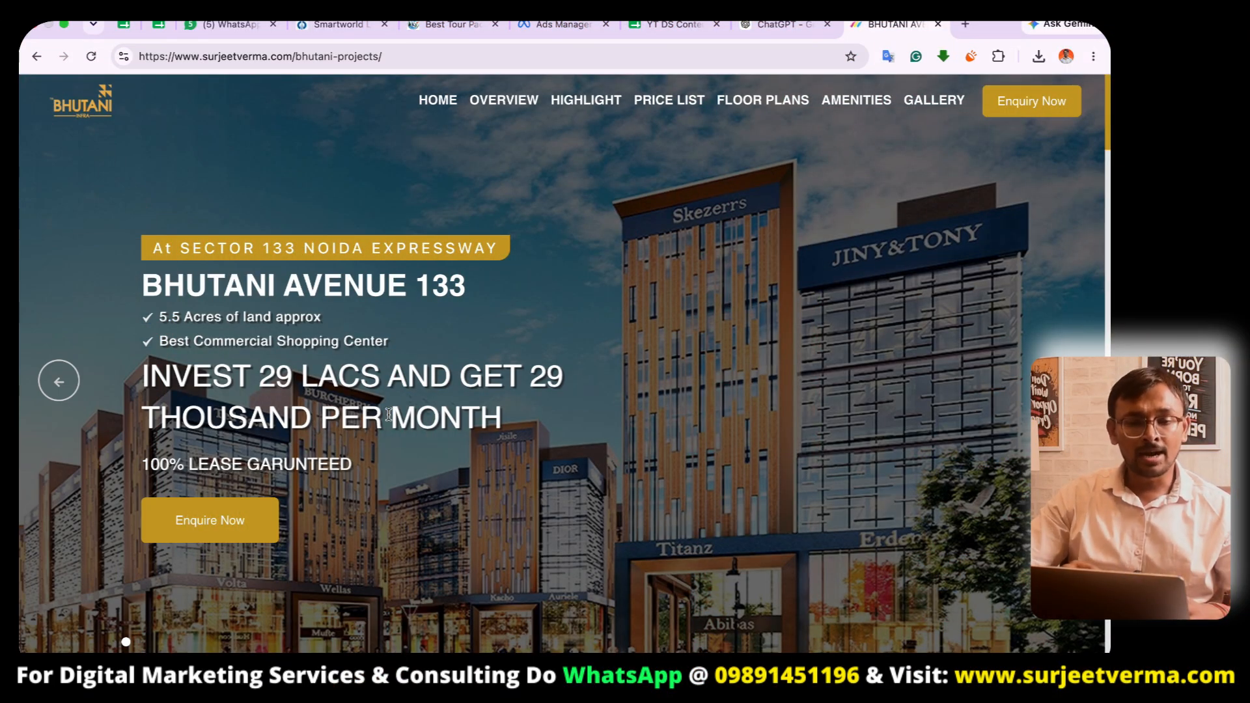
# - Scroll through the Bhutani Avenue 133 landing page to review its highlights and price list sections
pyautogui.scroll(12, 630, 324)
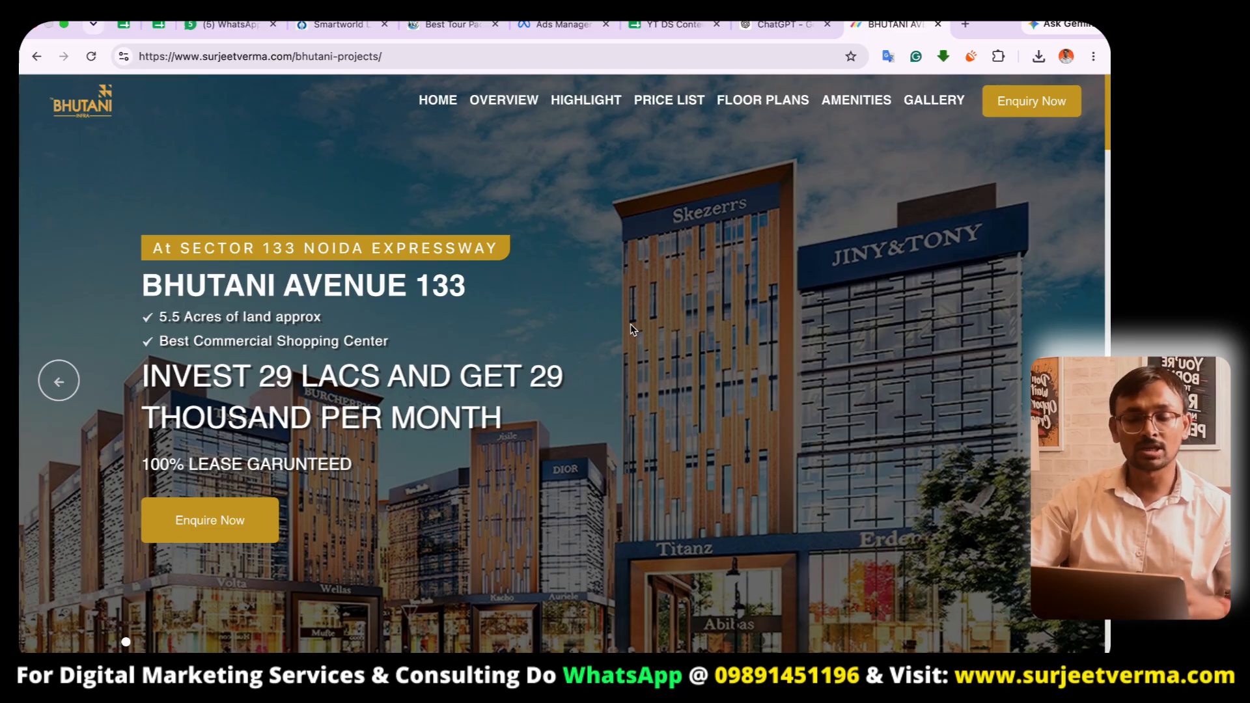
pyautogui.scroll(-15, 720, 348)
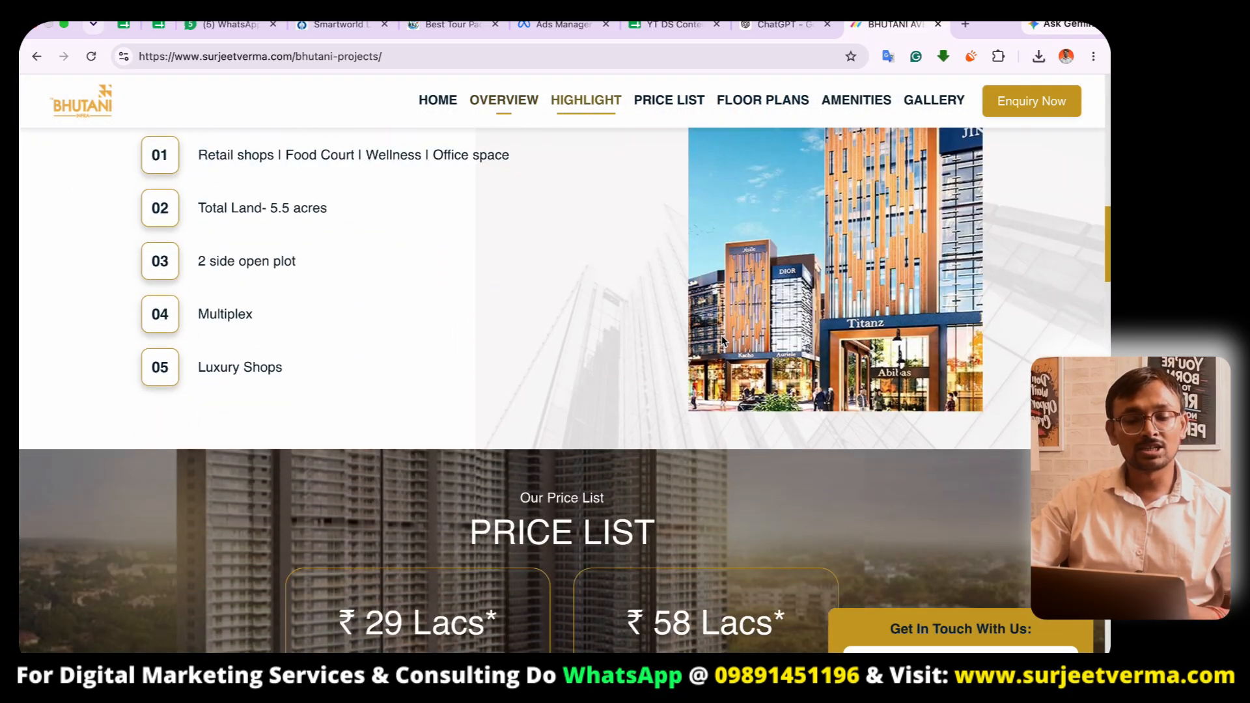
pyautogui.scroll(-6, 721, 340)
pyautogui.scroll(4, 721, 341)
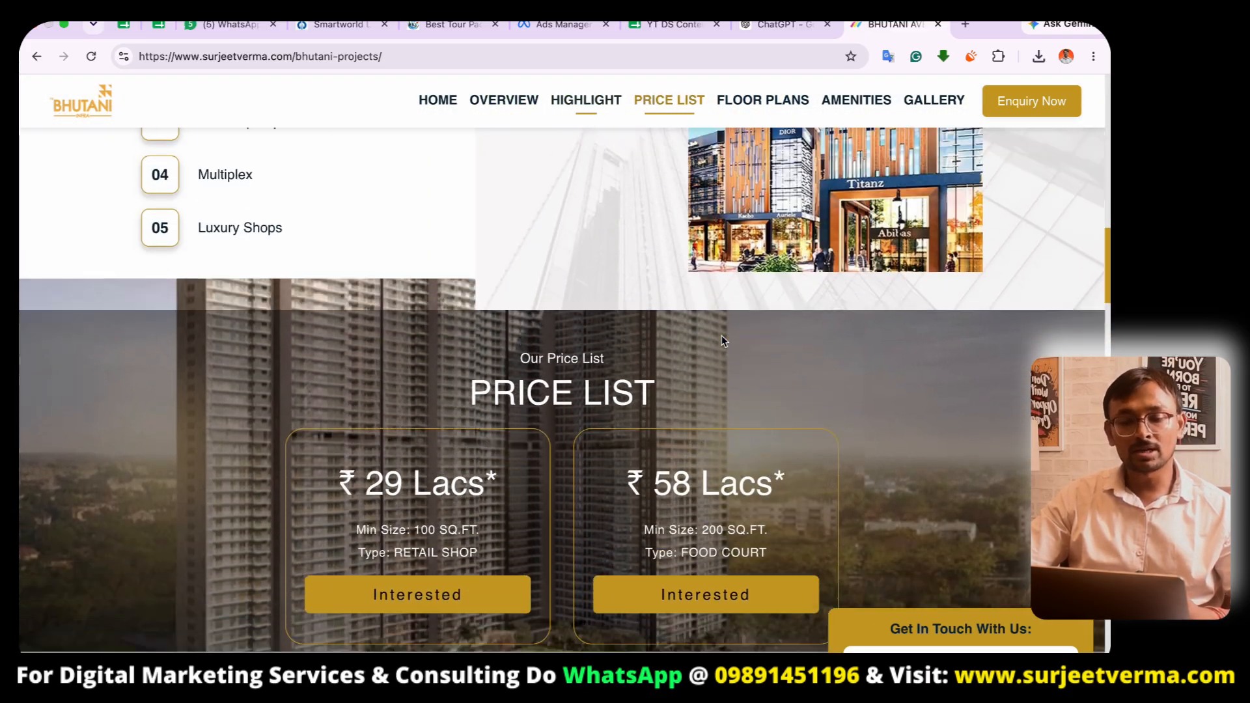
pyautogui.scroll(-5, 721, 340)
pyautogui.scroll(15, 721, 340)
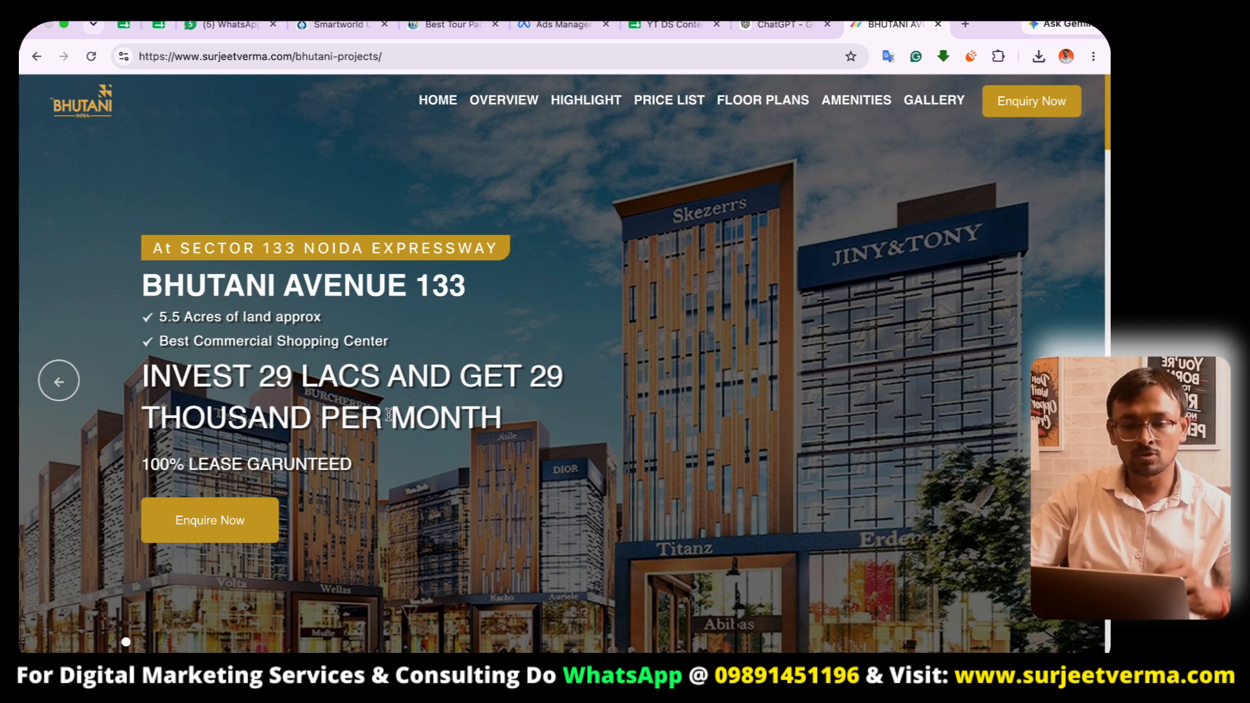
pyautogui.hotkey('ctrl', 'Right')
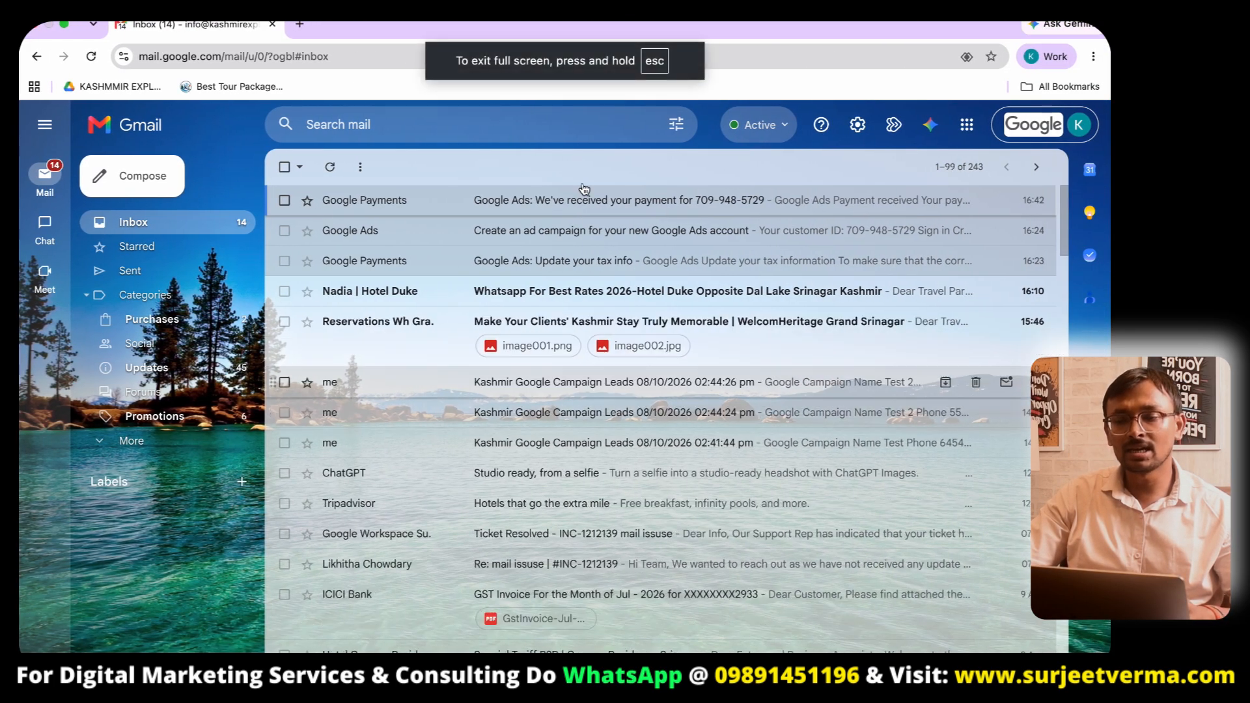
pyautogui.hotkey('ctrl', 'Left')
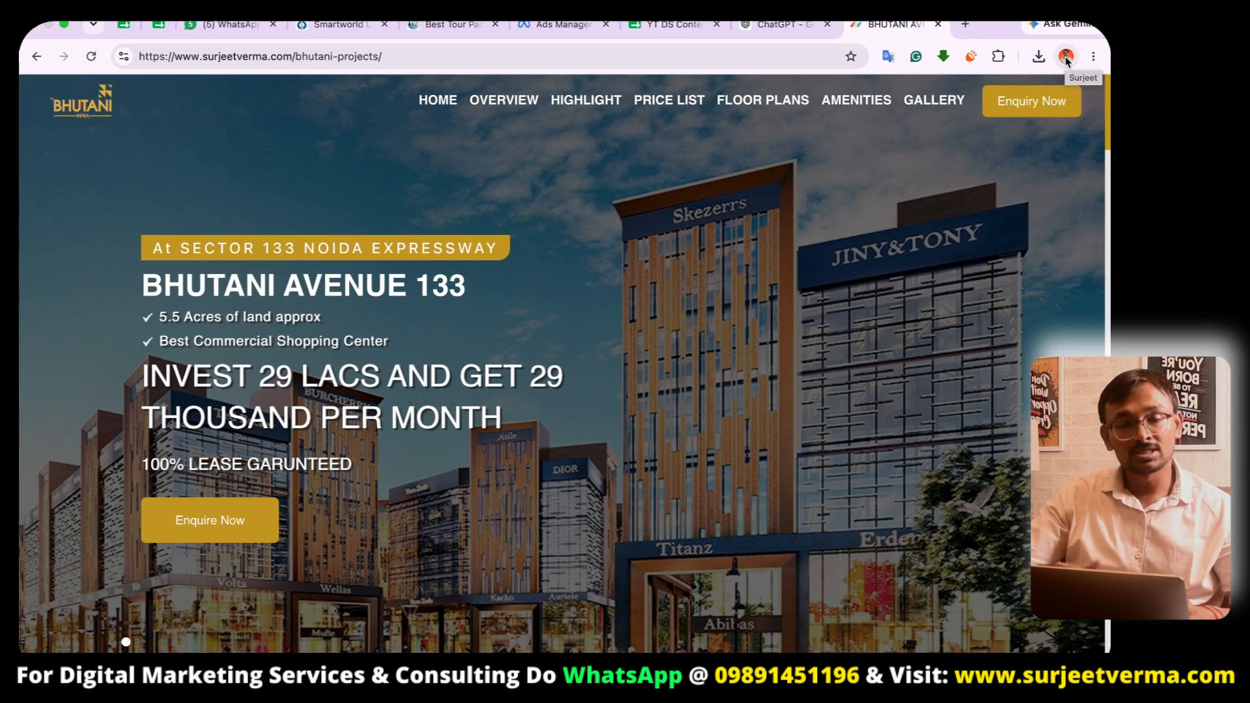
pyautogui.click(1066, 59)
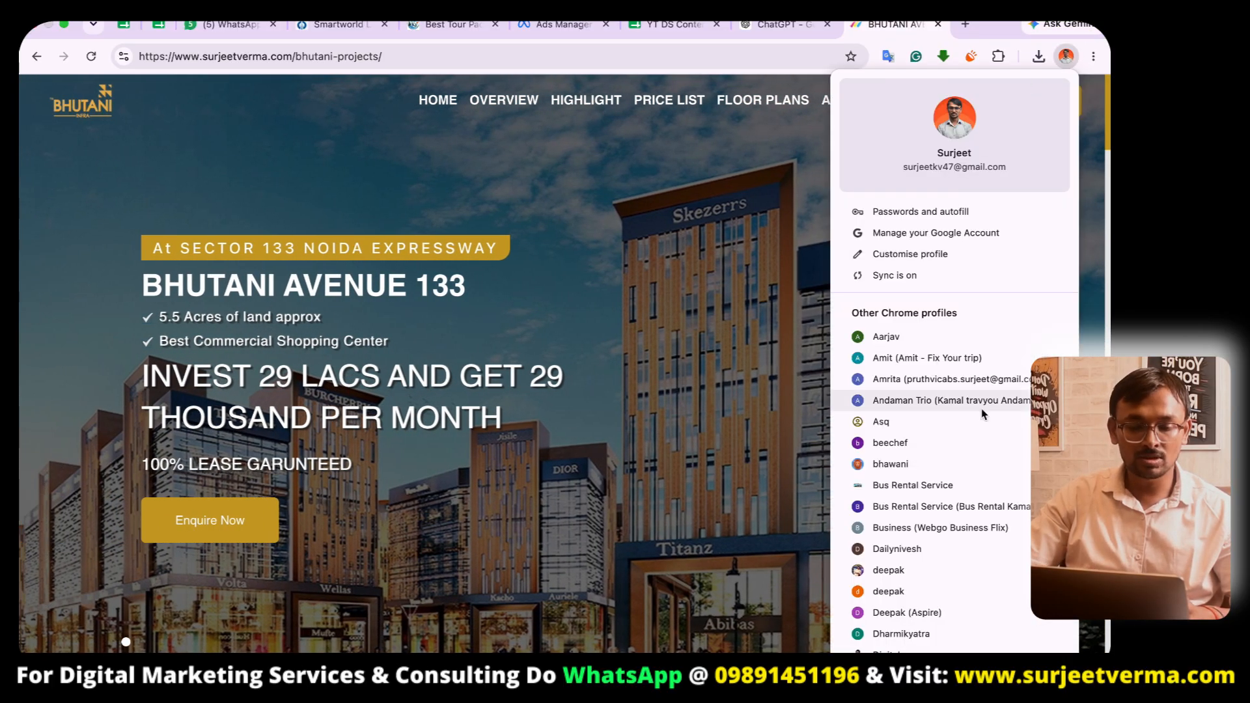
# - Open a new tab and search Google for the suggested query 2 bhk flat delhi
pyautogui.click(966, 25)
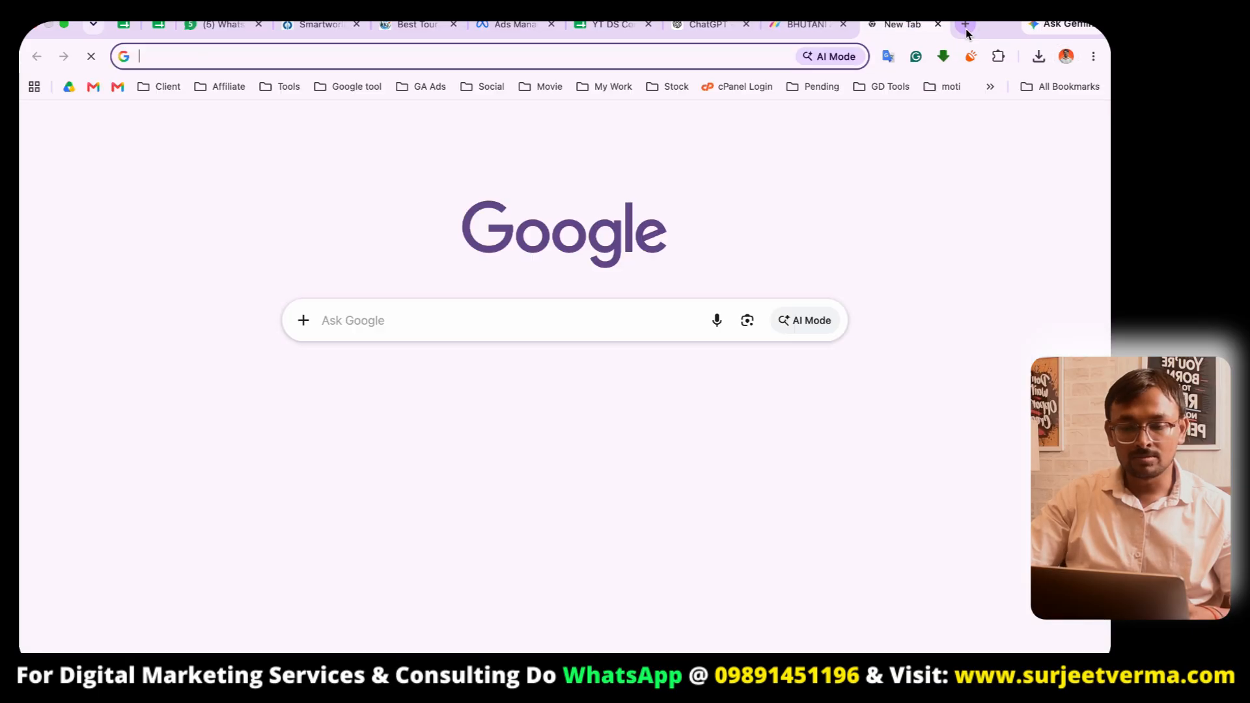
pyautogui.click(802, 25)
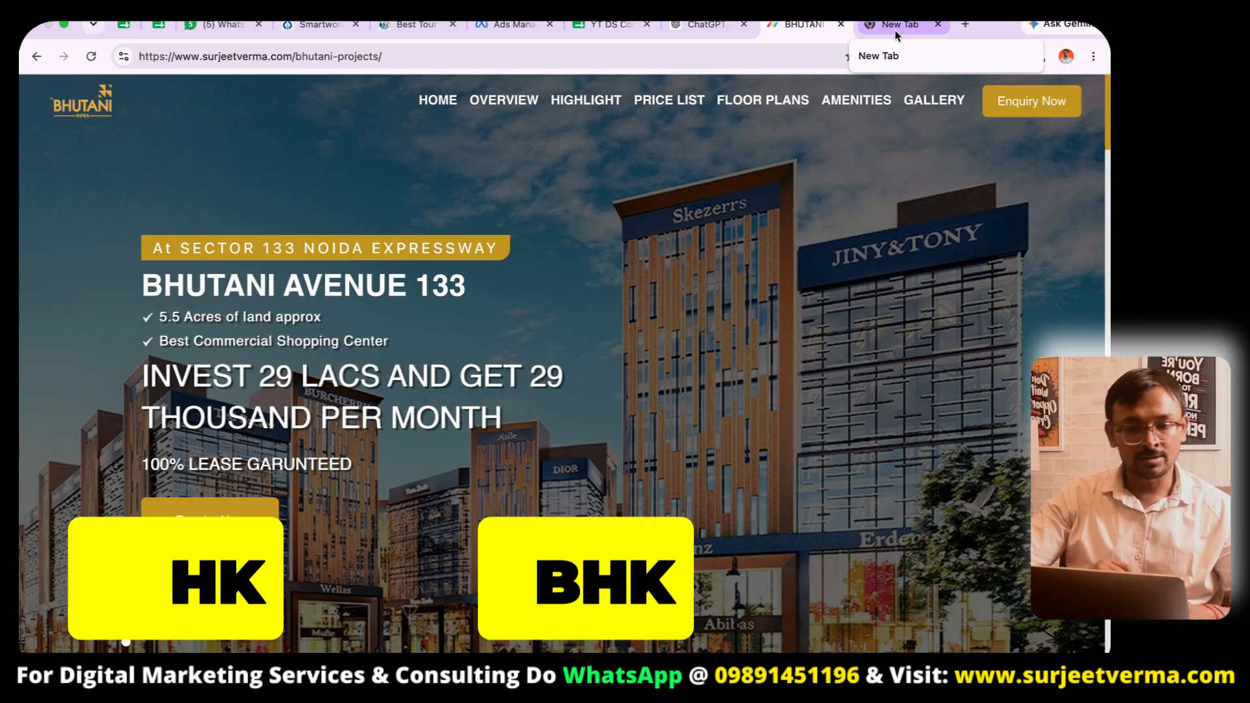
pyautogui.click(895, 29)
pyautogui.write('2 bhk')
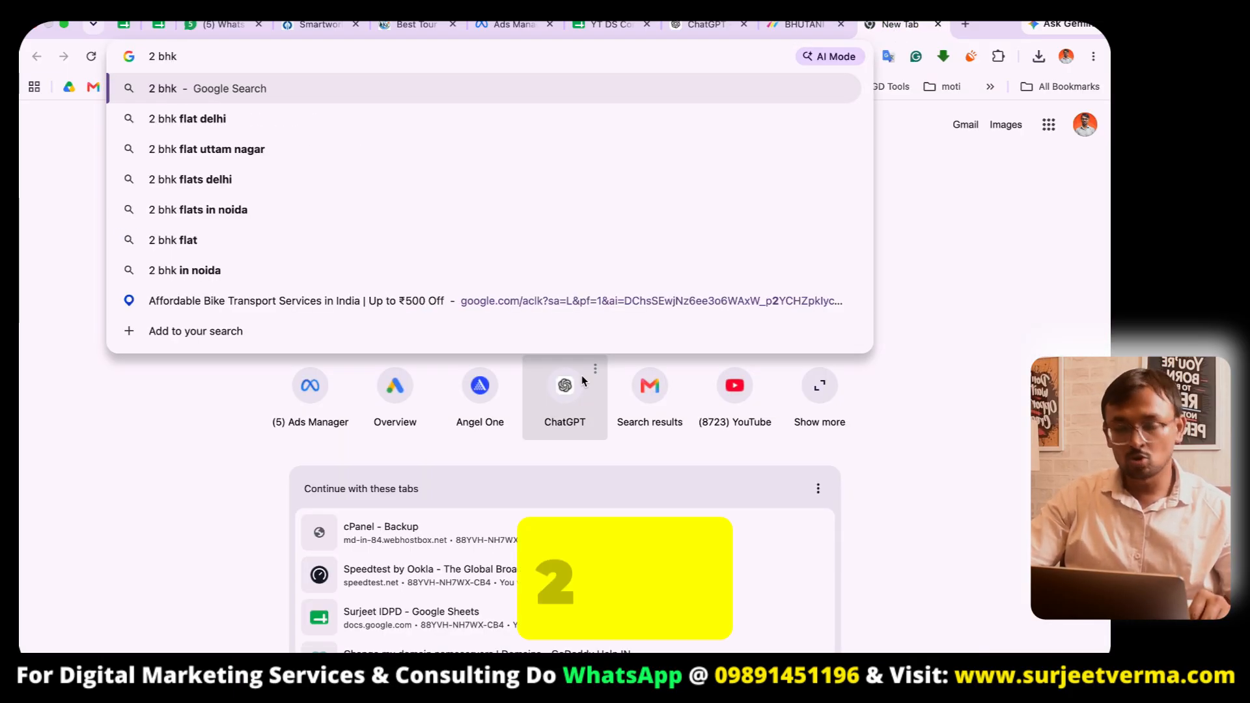
pyautogui.press('Down')
pyautogui.press('Return')
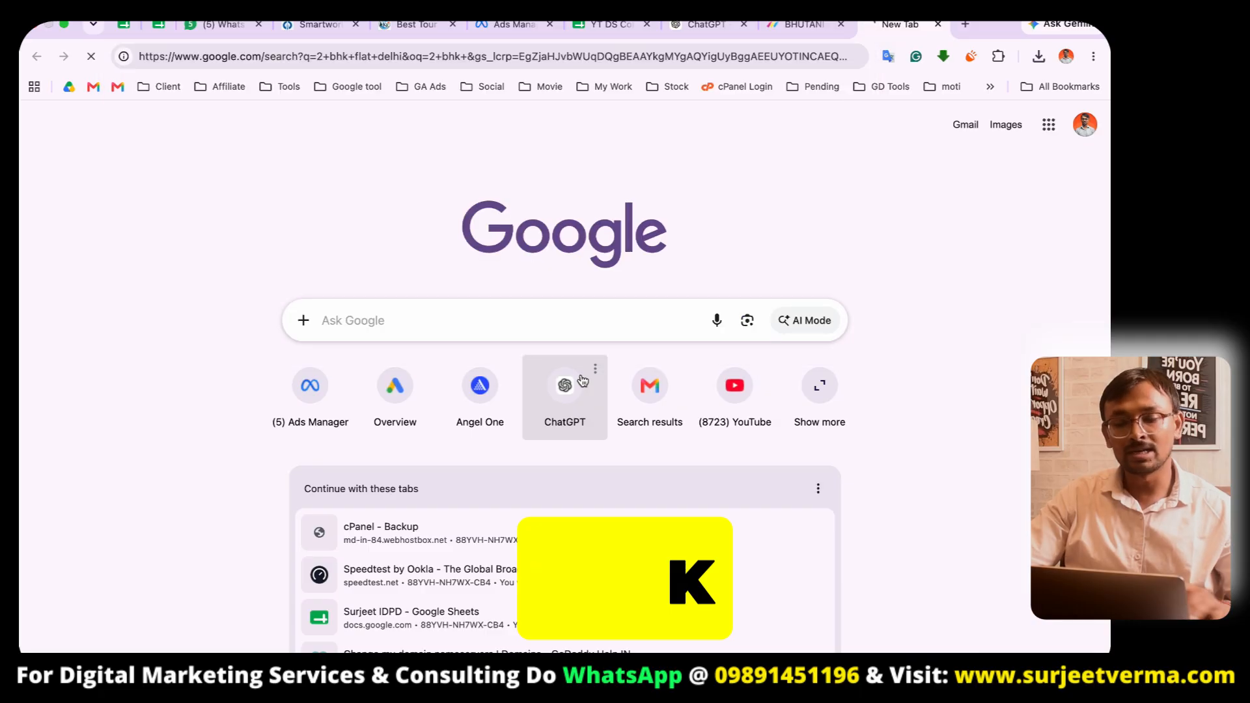
# - Browse the search results for 2 BHK flats in Delhi, including the AI overview and listings
pyautogui.scroll(-2, 360, 572)
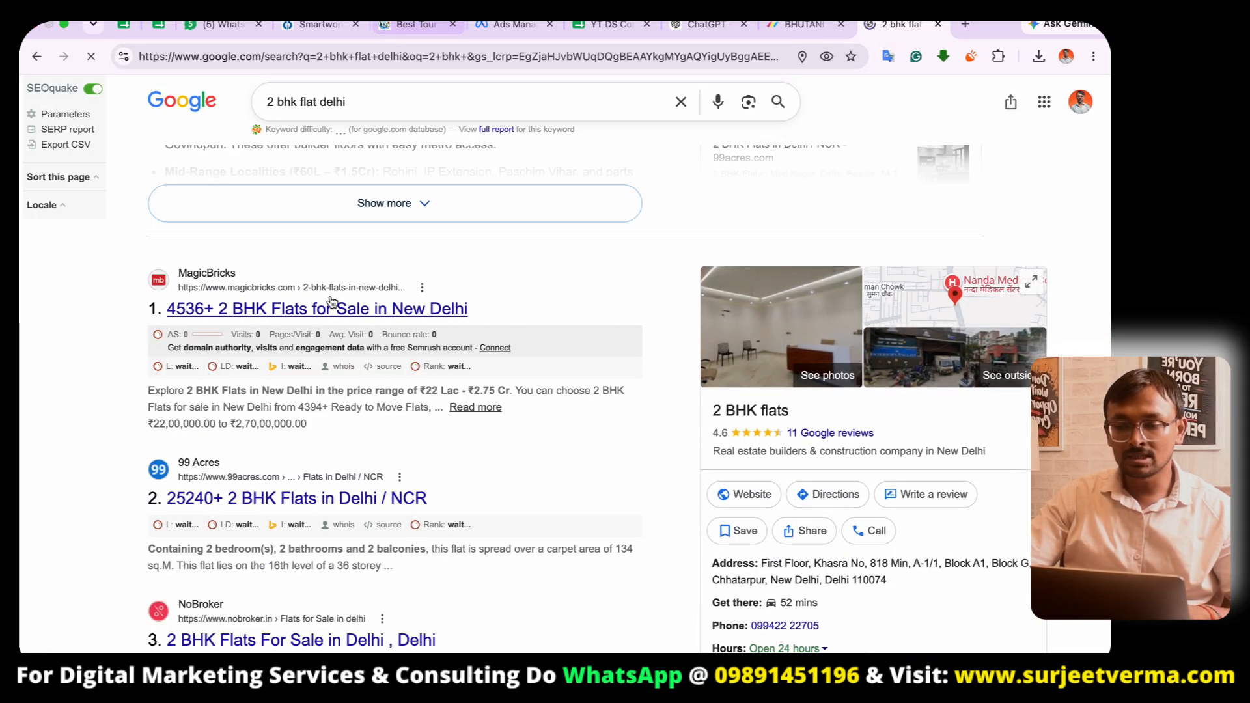
pyautogui.scroll(3, 332, 301)
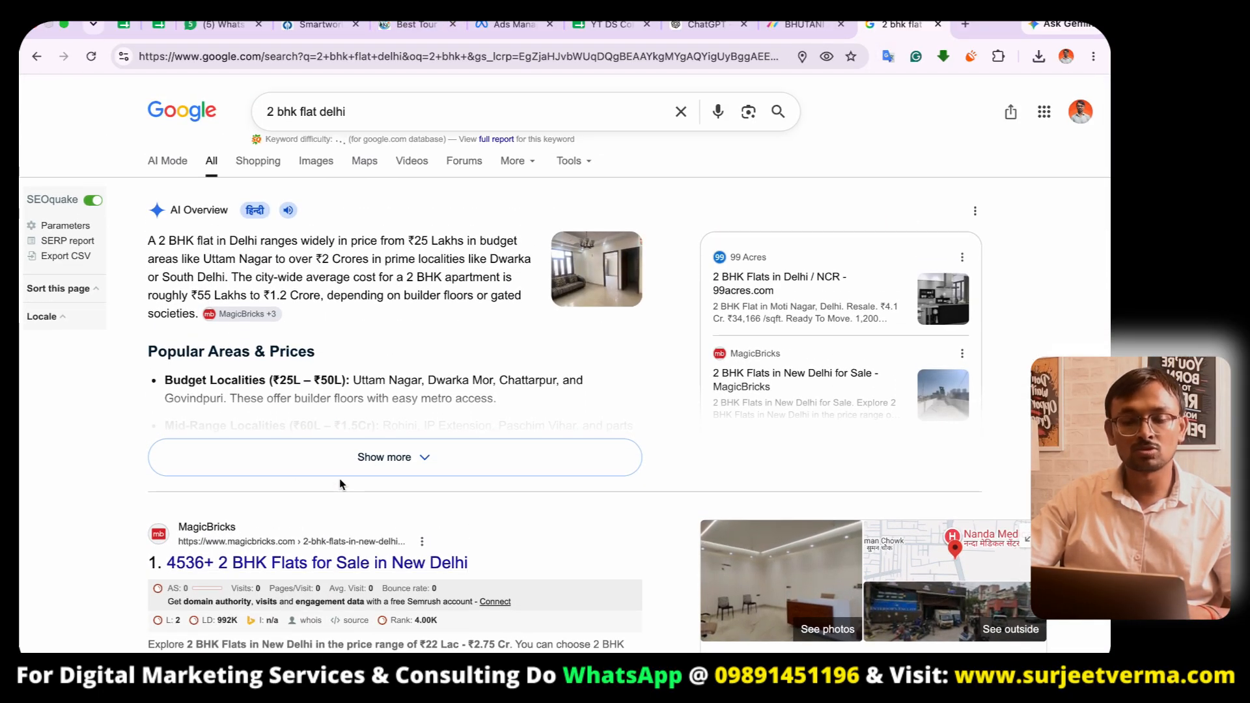
pyautogui.scroll(-10, 338, 478)
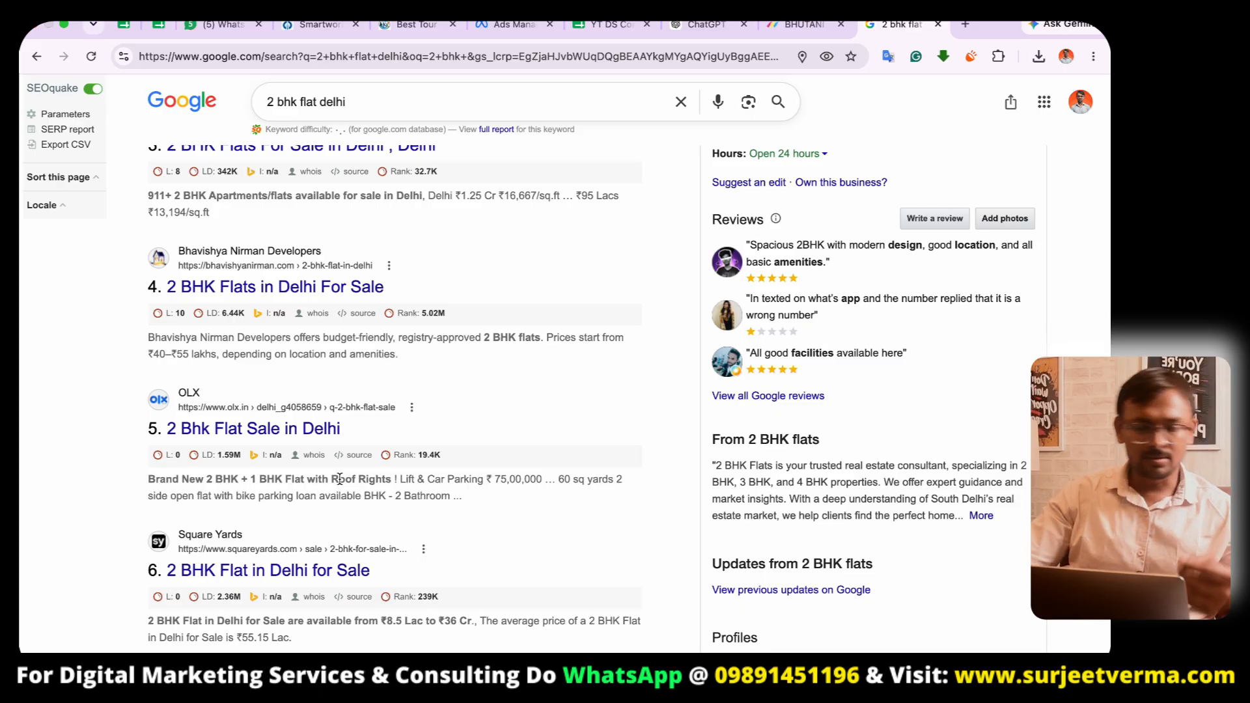
pyautogui.scroll(4, 339, 479)
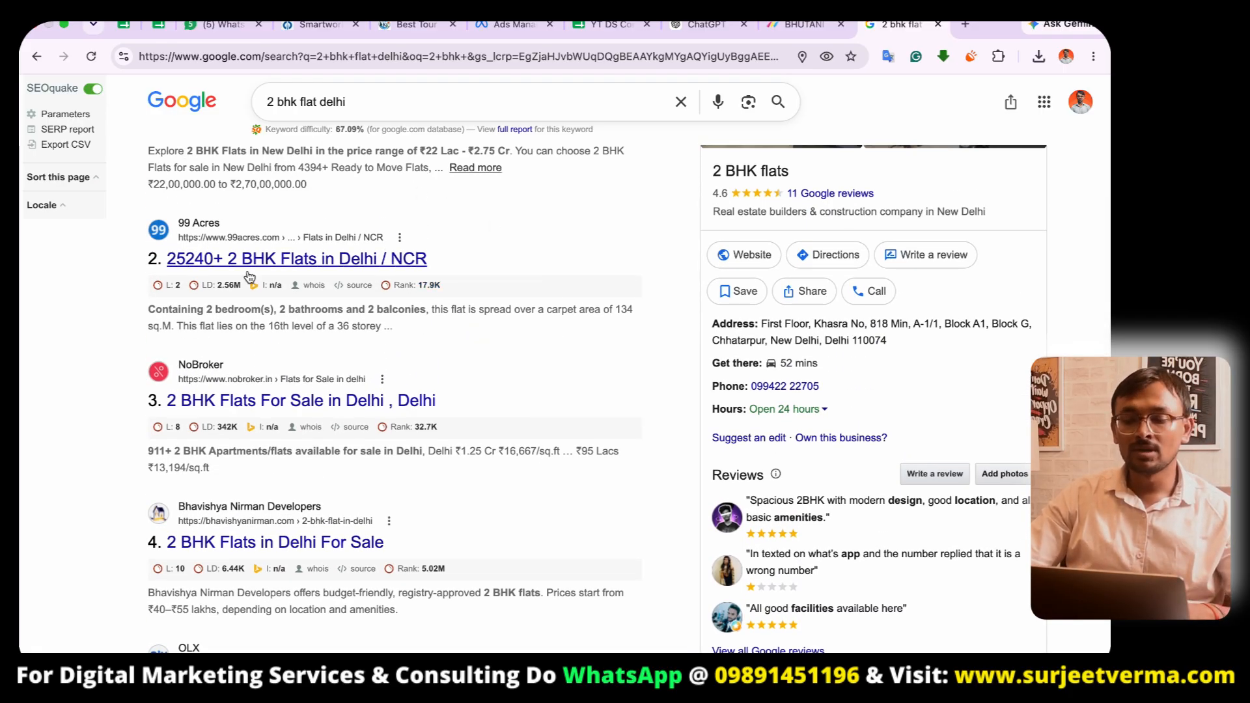
pyautogui.scroll(5, 364, 348)
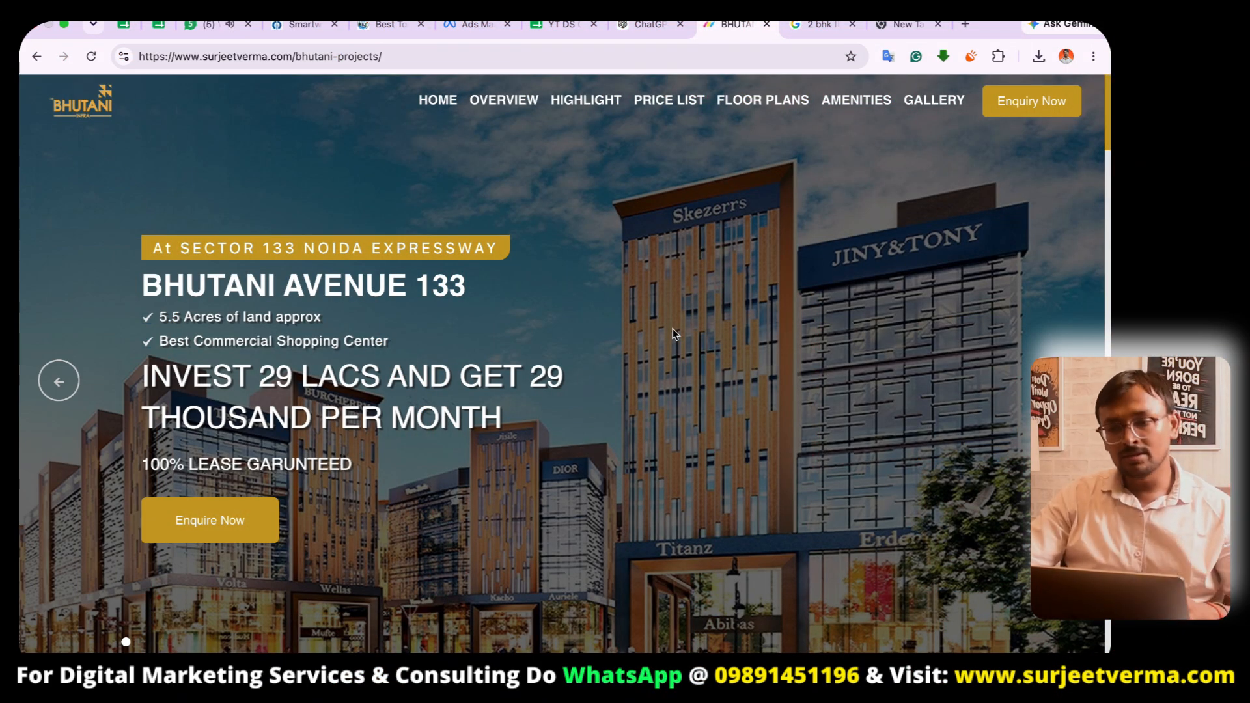
# - Go to the Google Ads account and start a new campaign with the Leads objective
pyautogui.click(210, 25)
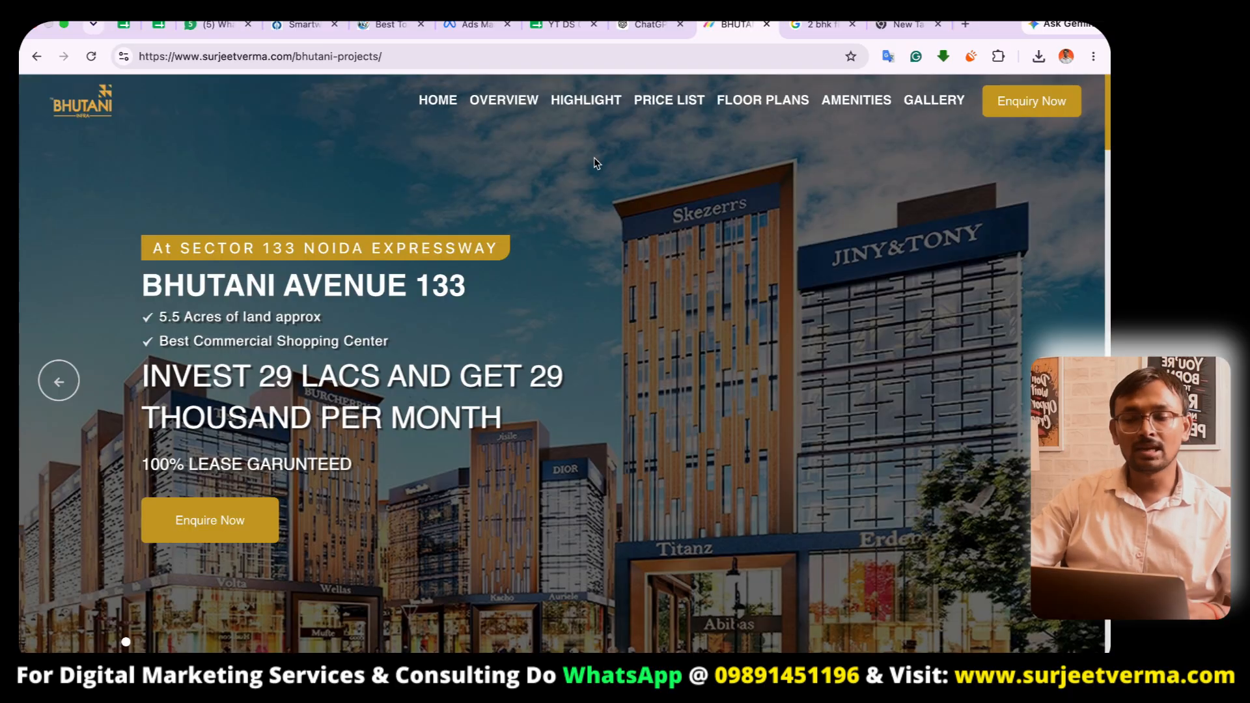
pyautogui.click(501, 59)
pyautogui.hotkey('ctrl', 'c')
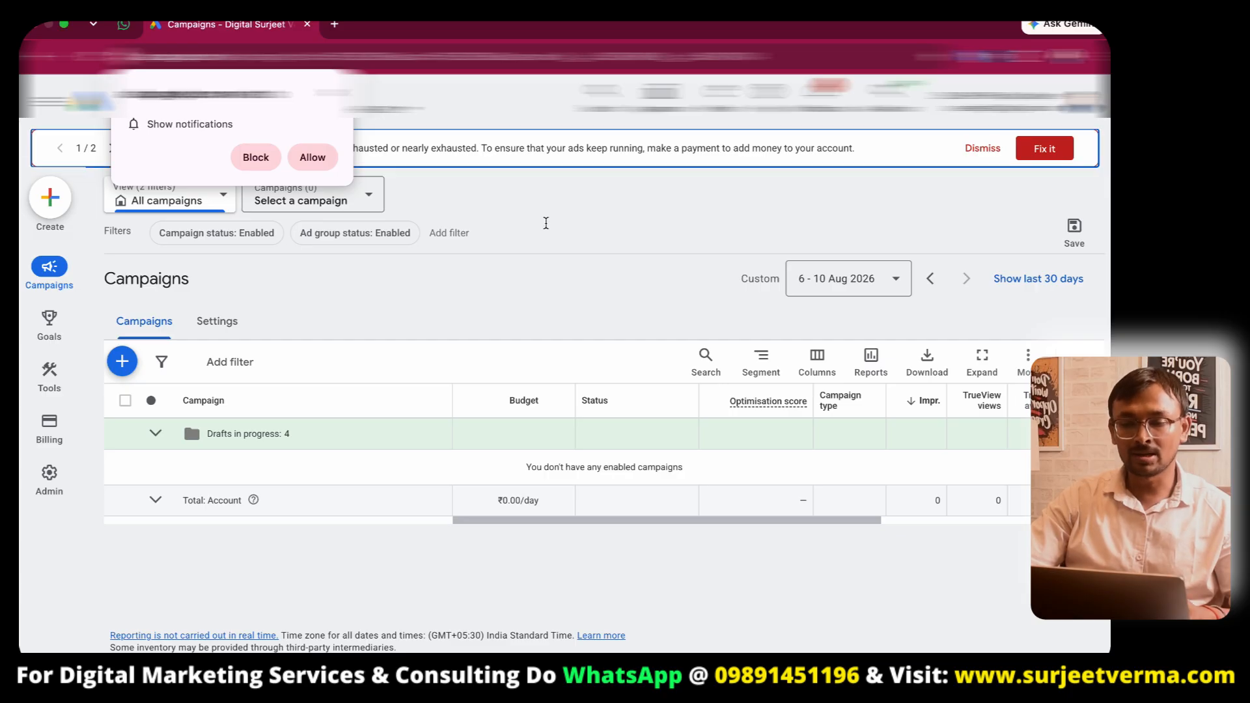
pyautogui.click(335, 91)
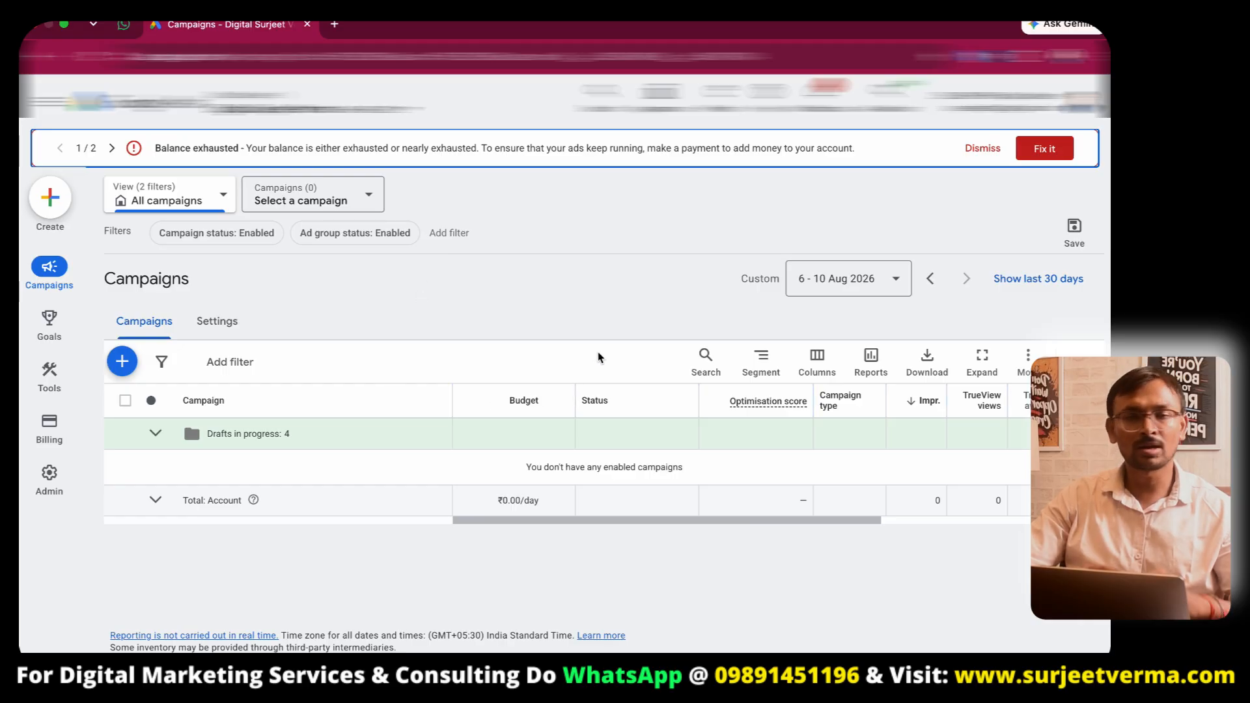
pyautogui.click(51, 200)
pyautogui.click(116, 201)
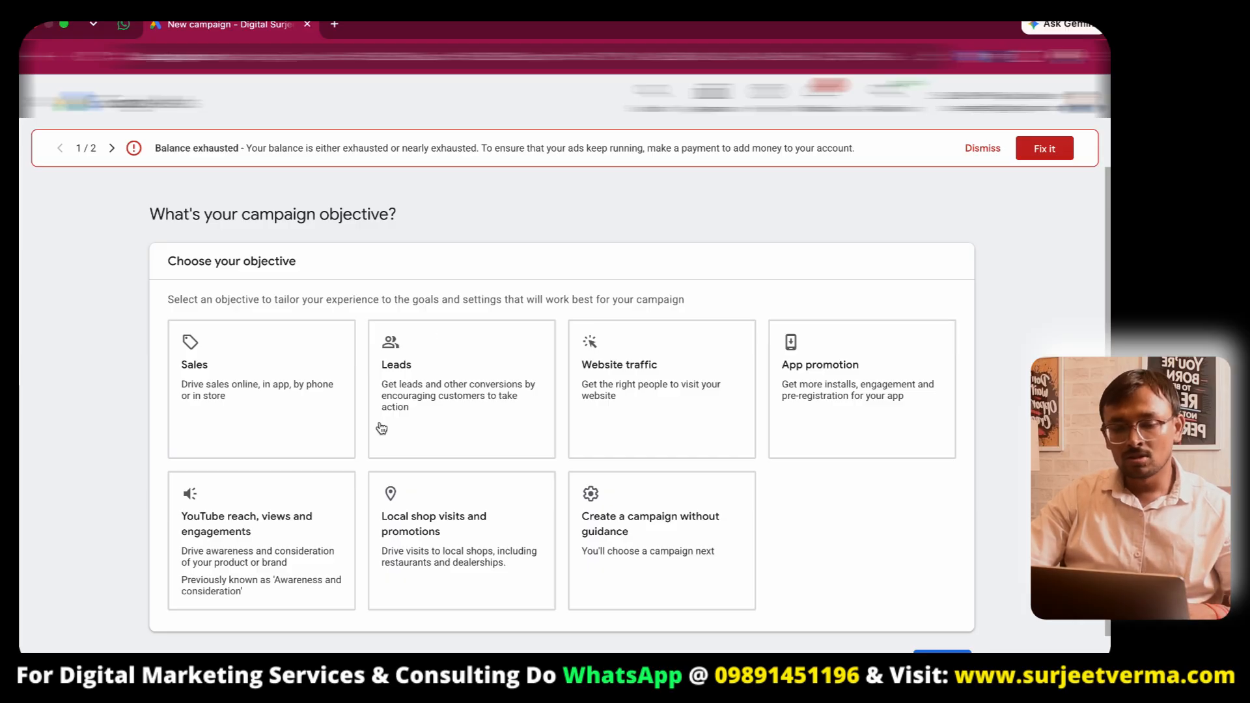
pyautogui.click(544, 428)
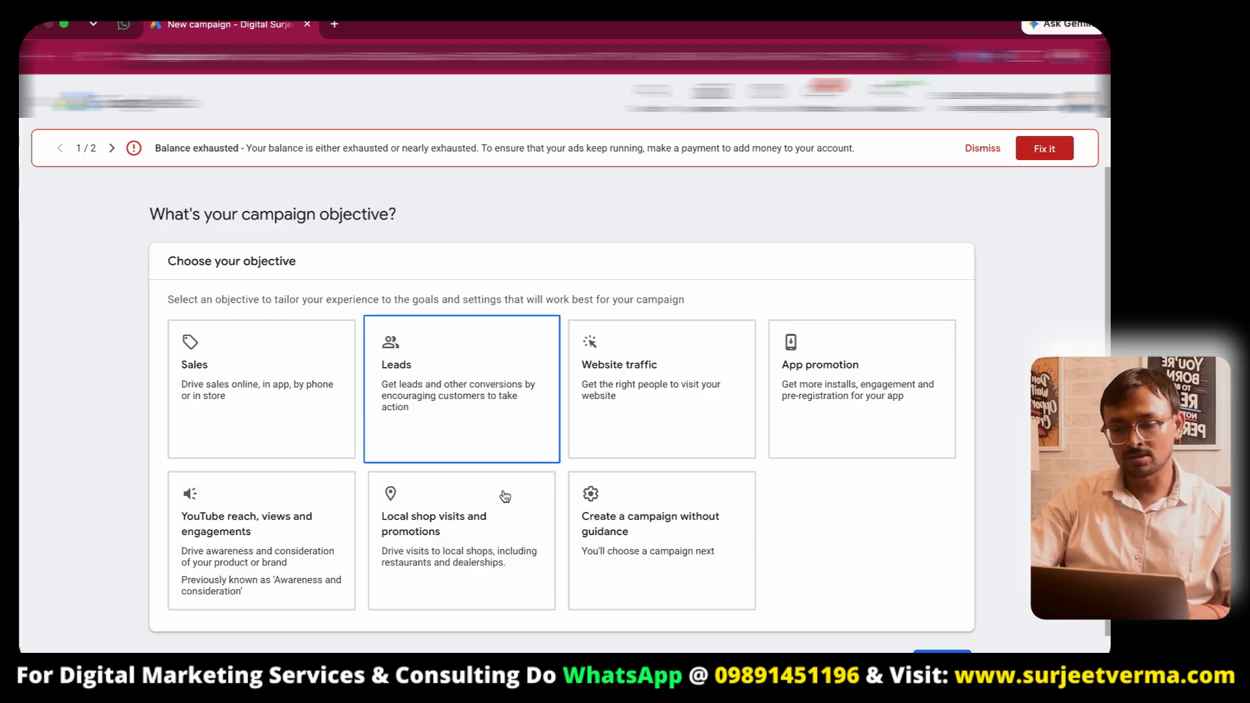
# - Add Submit lead forms as the campaign's conversion goal and continue
pyautogui.scroll(-1, 414, 263)
pyautogui.click(414, 263)
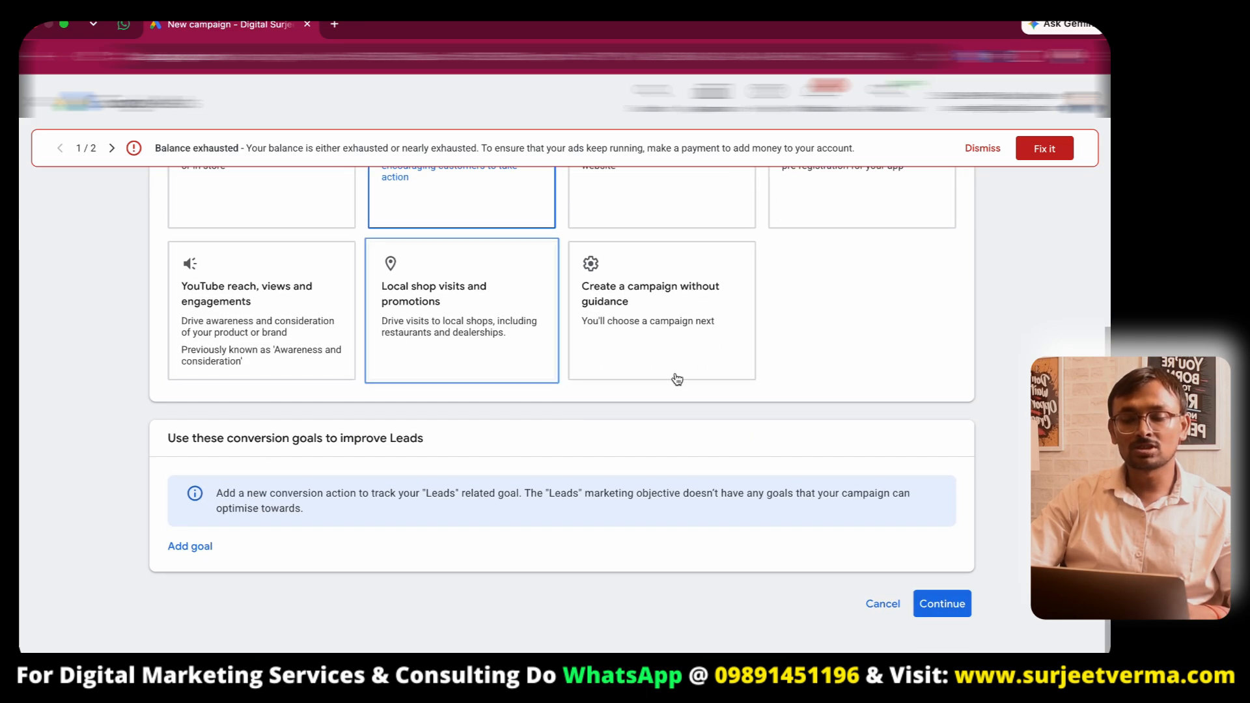
pyautogui.click(192, 549)
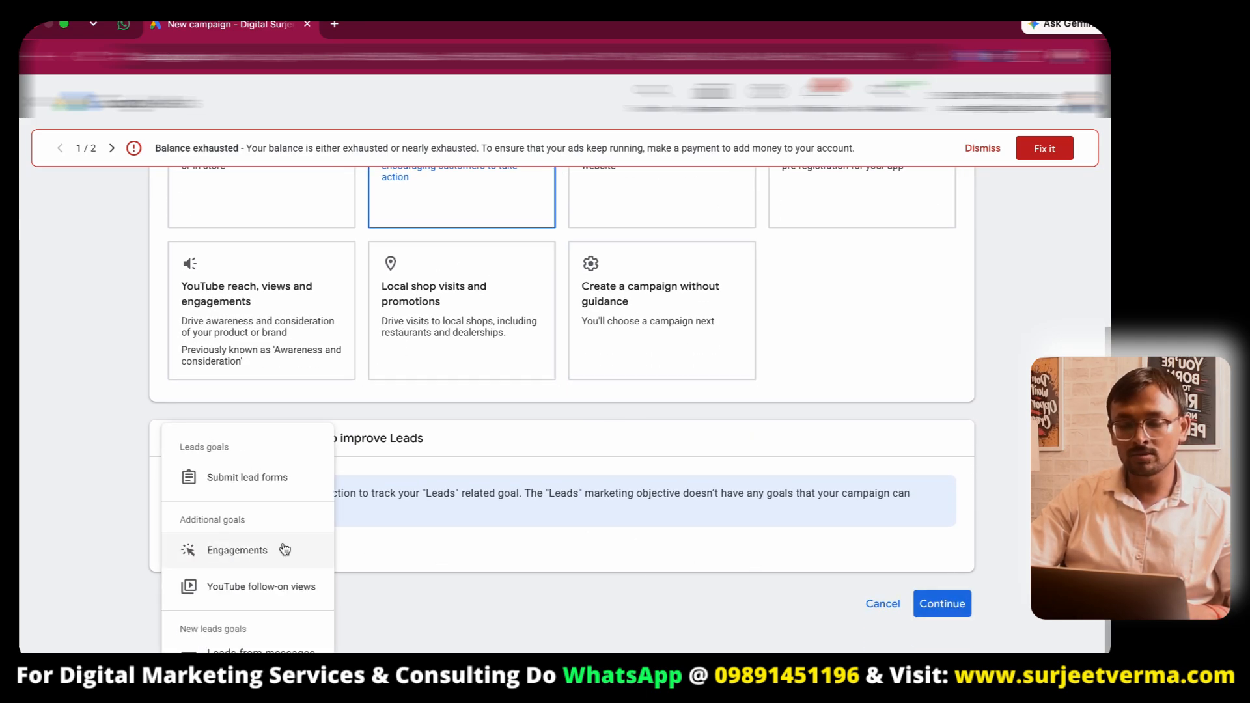
pyautogui.click(249, 480)
pyautogui.scroll(-2, 587, 502)
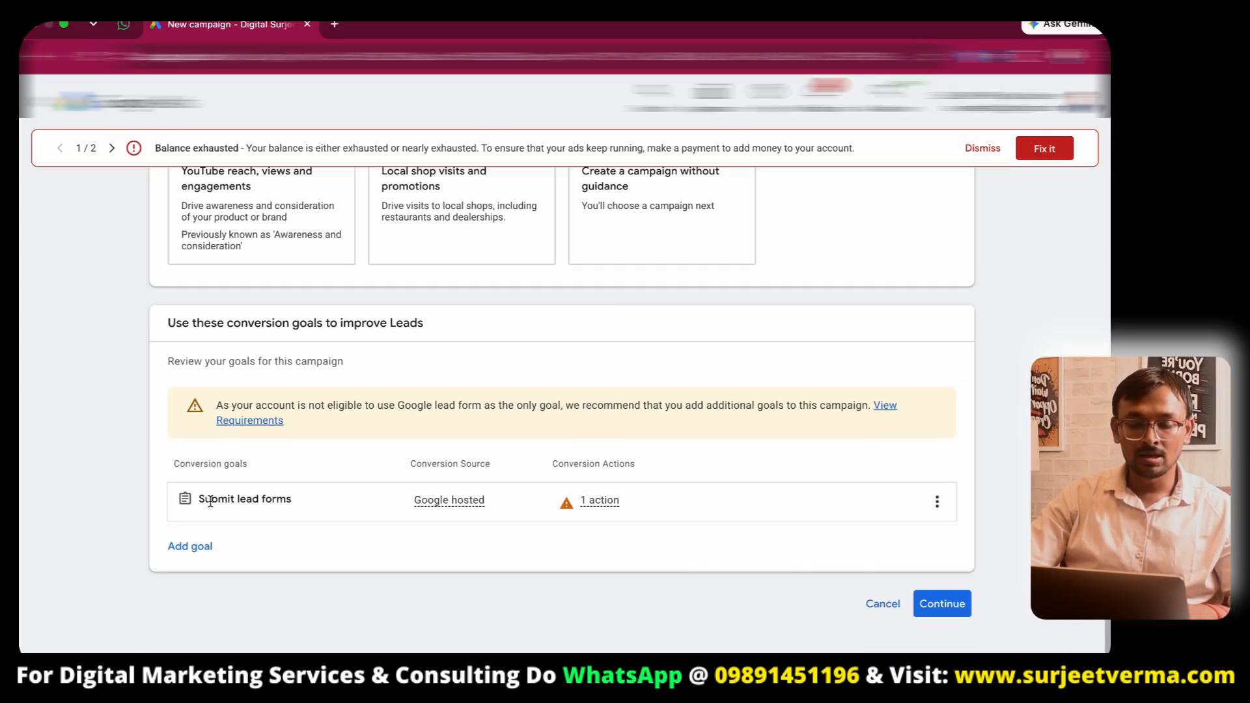
pyautogui.click(945, 595)
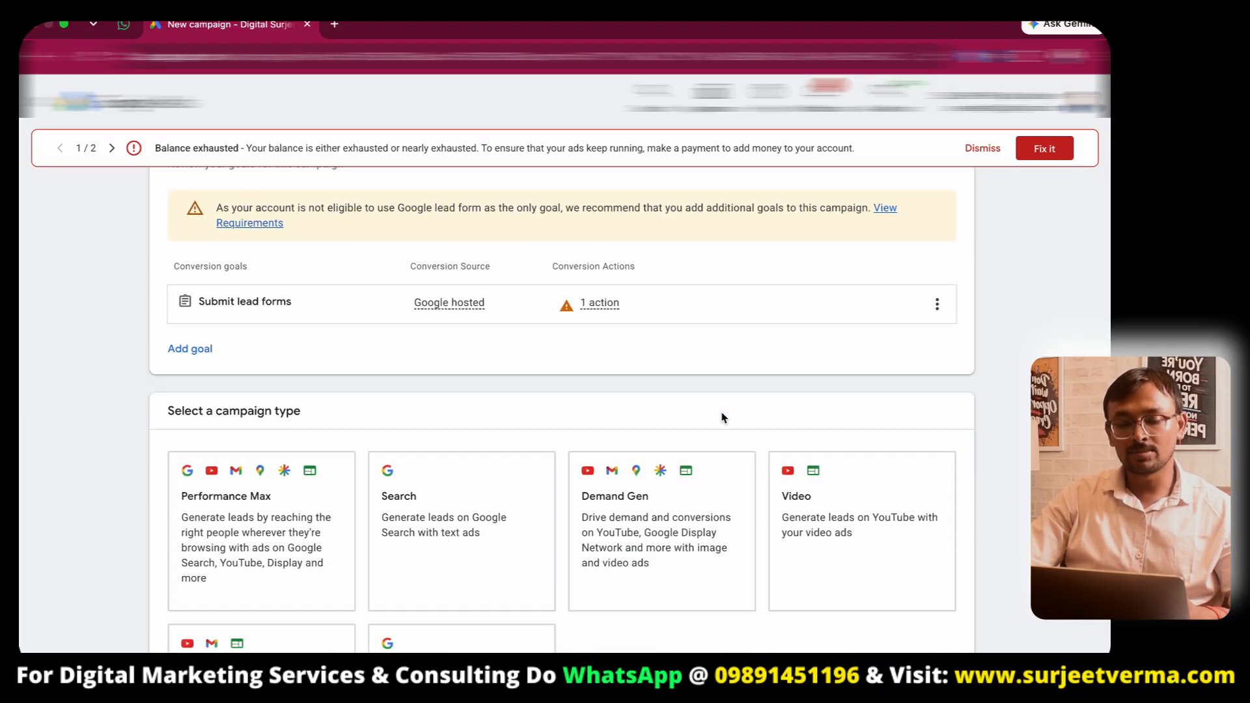
# - Choose the Search campaign type and create a new campaign instead of resuming an existing draft
pyautogui.scroll(1, 385, 295)
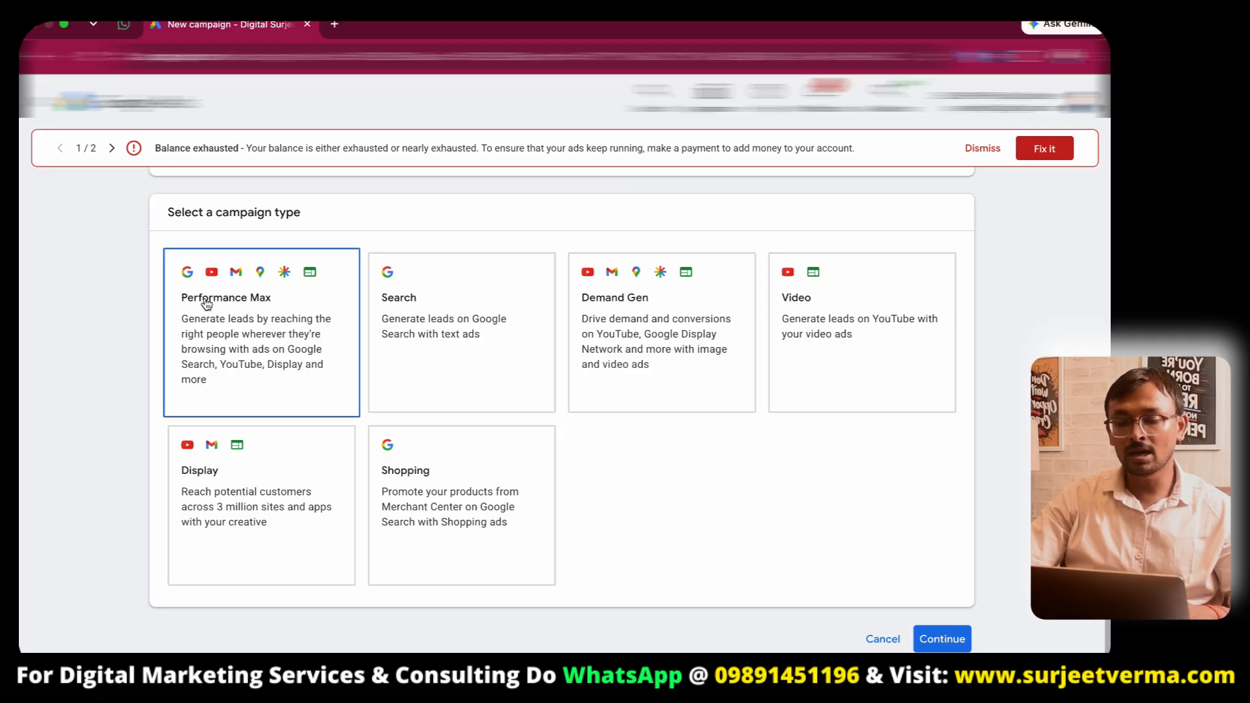
pyautogui.click(447, 304)
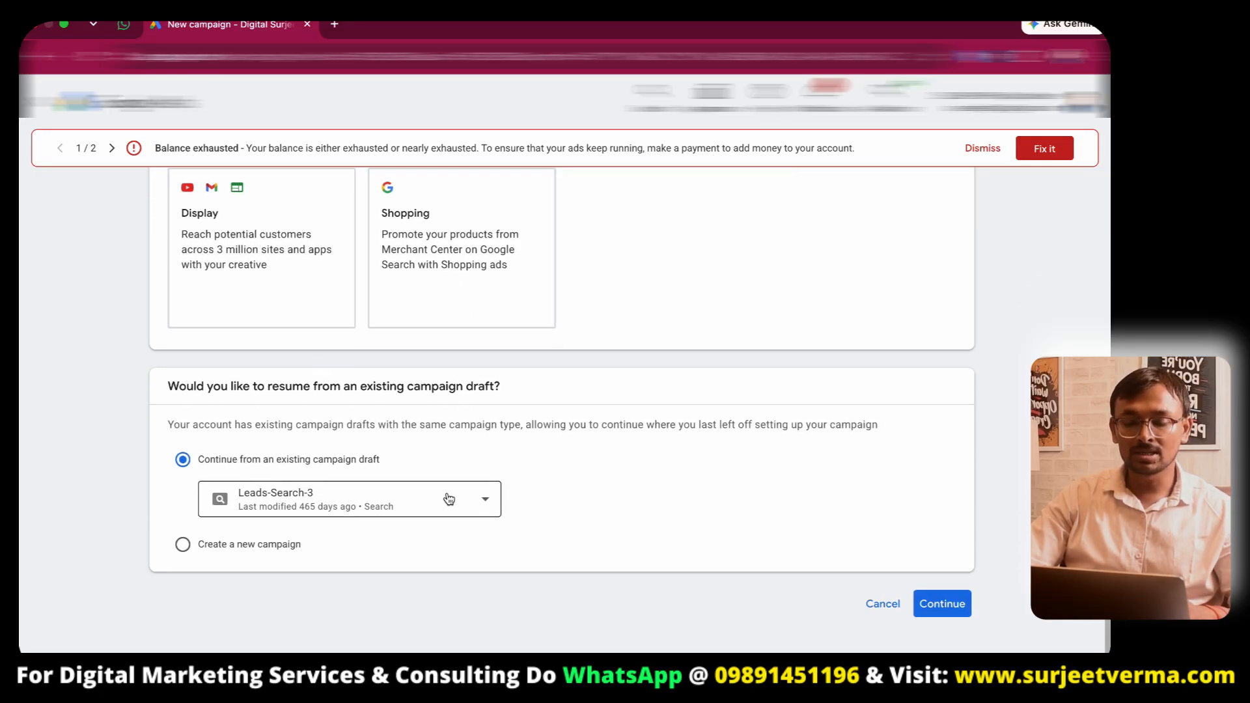
pyautogui.click(209, 538)
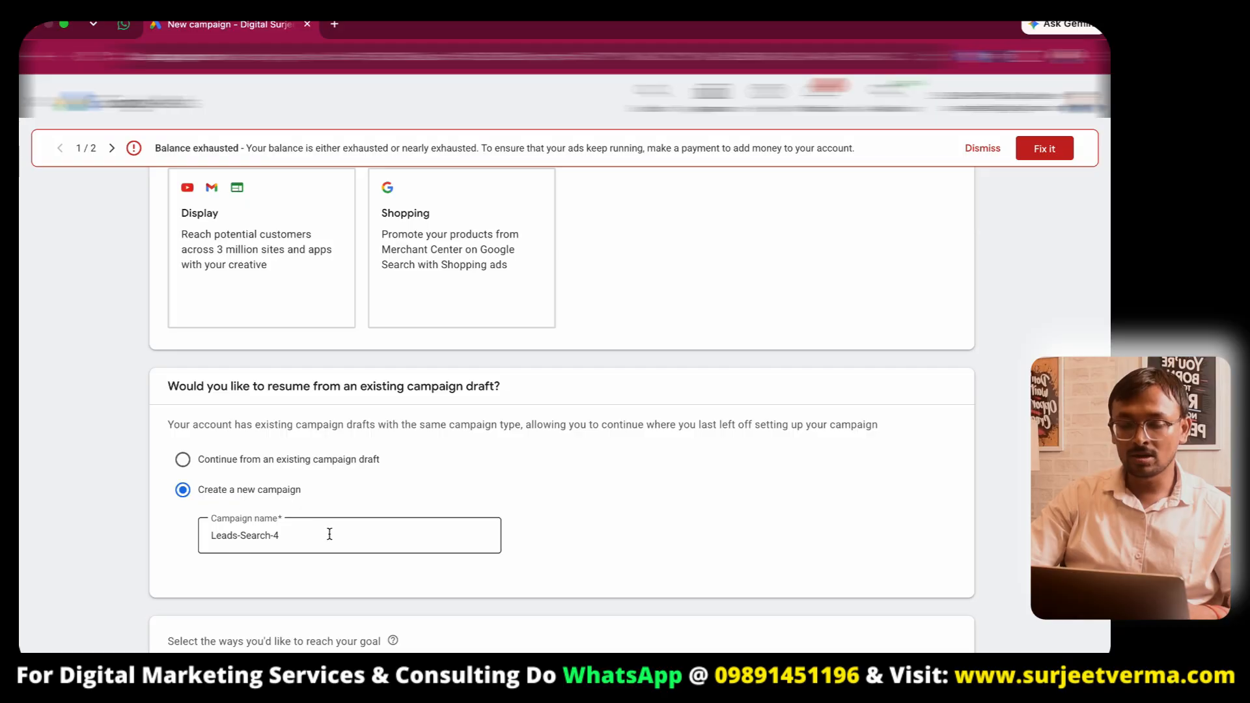
pyautogui.scroll(-3, 528, 550)
pyautogui.click(182, 463)
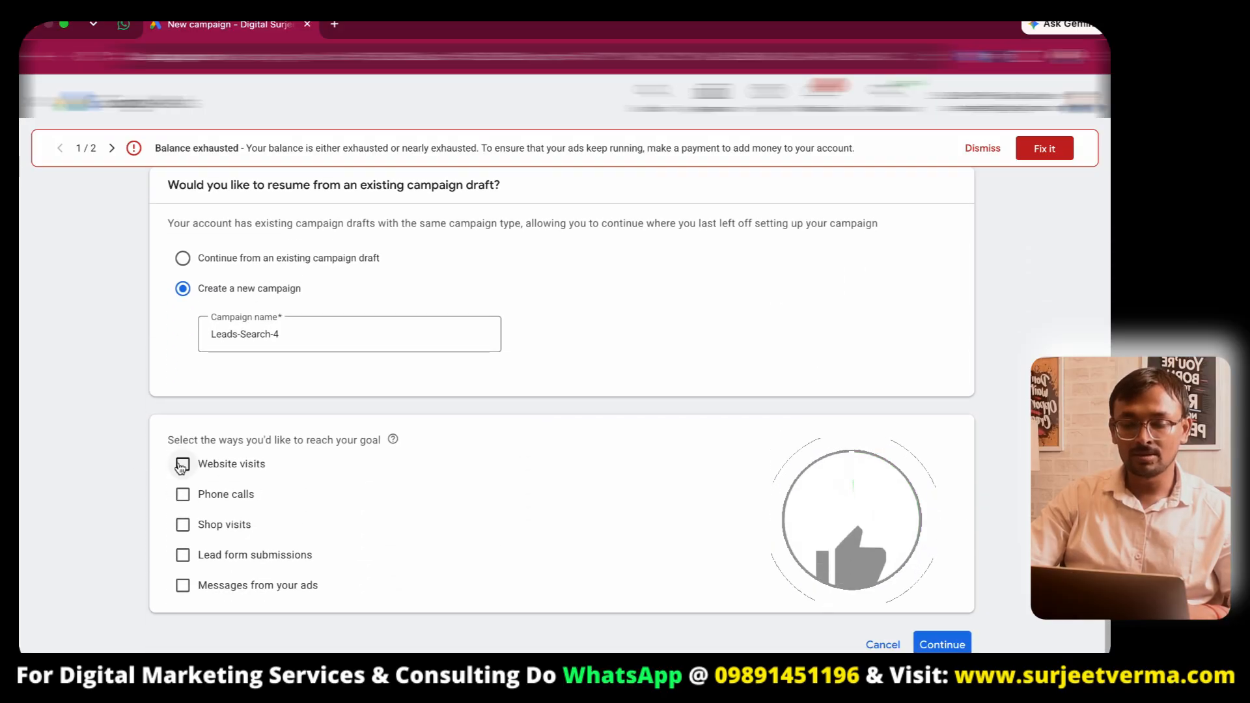
pyautogui.click(317, 497)
pyautogui.hotkey('ctrl', 'v')
pyautogui.scroll(-2, 614, 505)
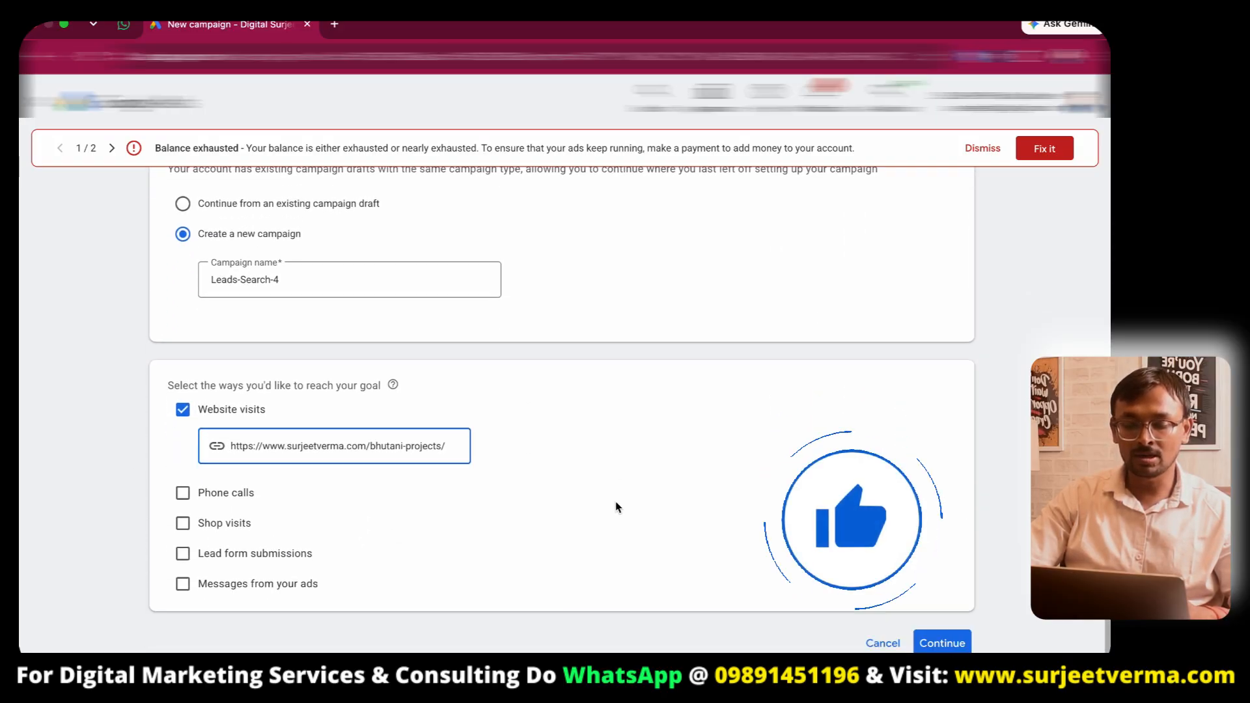
pyautogui.click(924, 608)
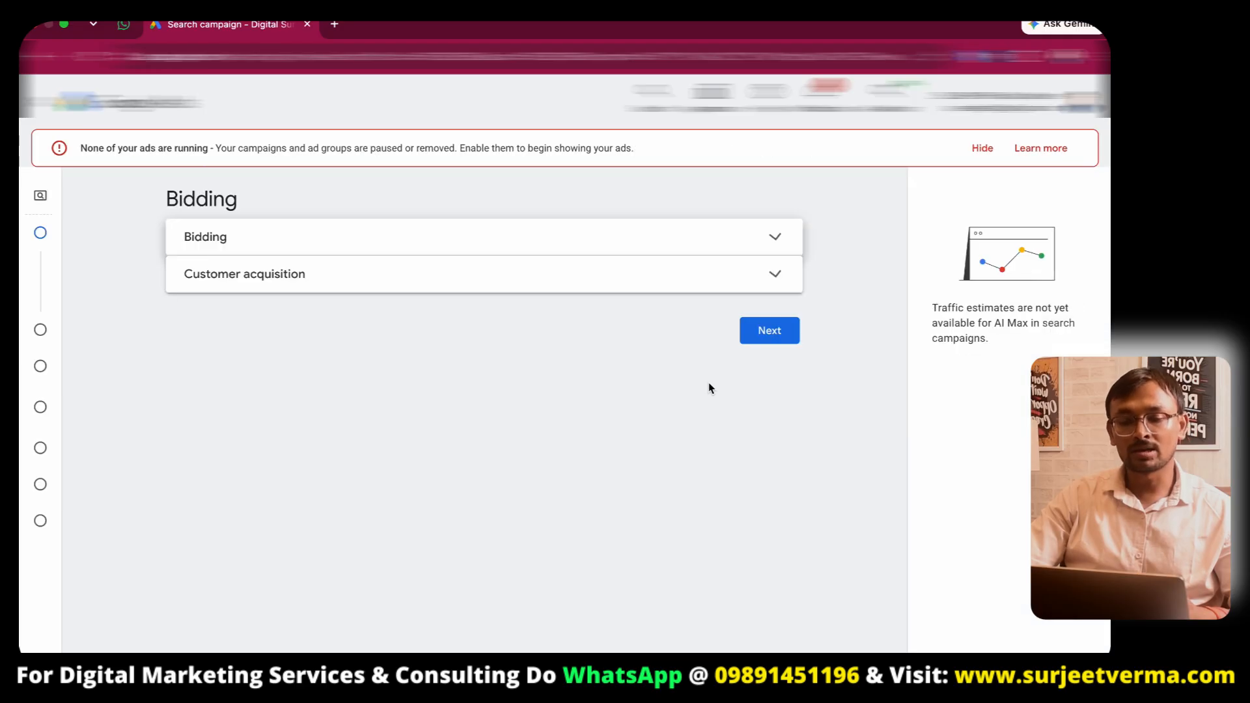
# - Set bidding to focus on Clicks with a maximum cost per click bid limit of ₹50
pyautogui.click(248, 310)
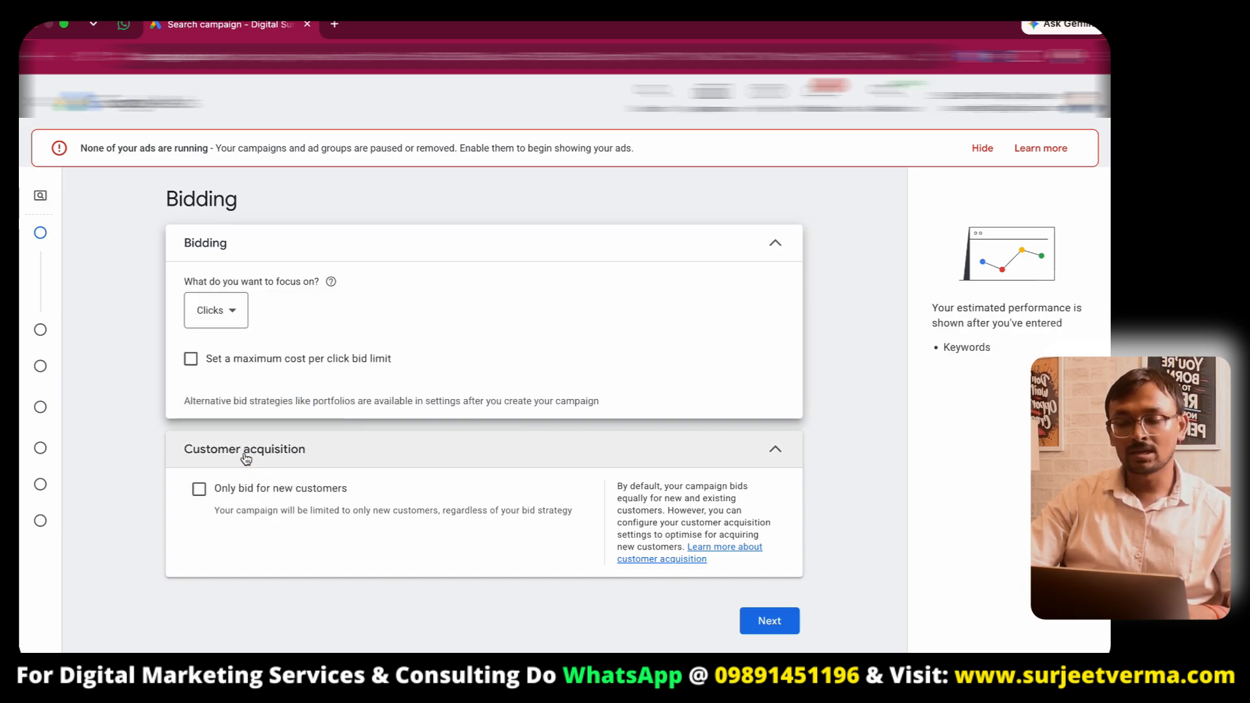
pyautogui.click(190, 359)
pyautogui.click(255, 410)
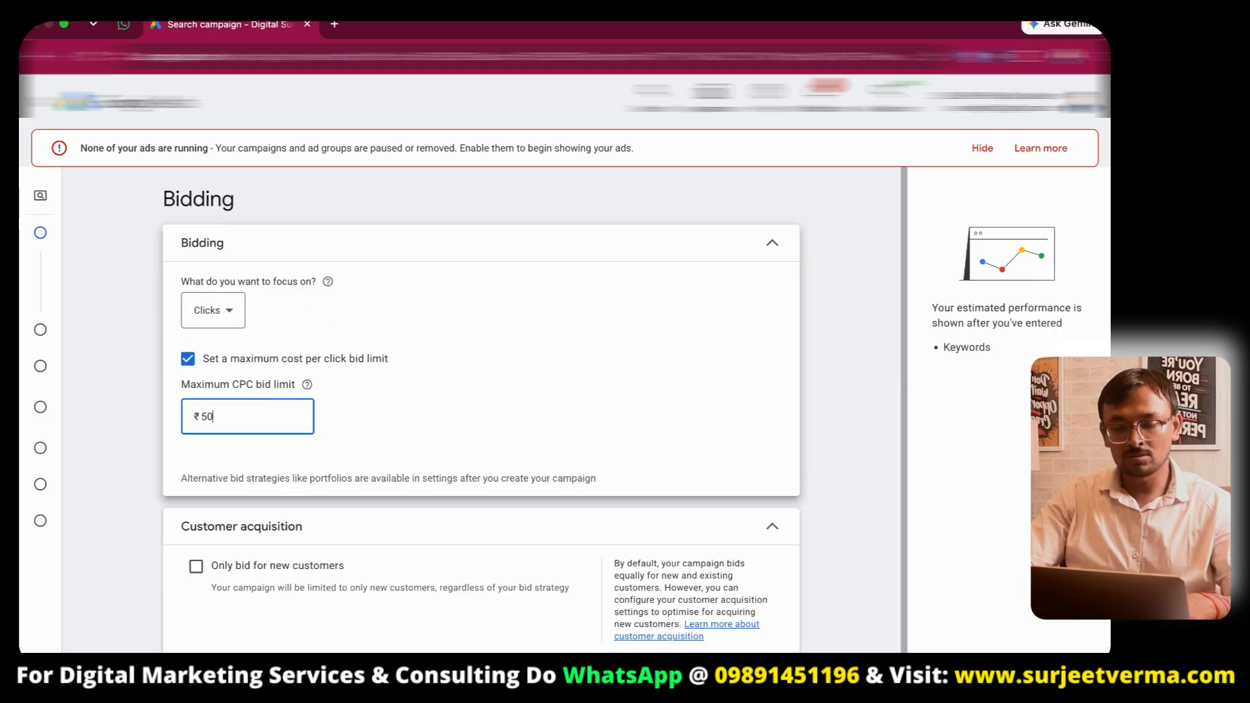
pyautogui.click(417, 377)
pyautogui.scroll(-1, 417, 390)
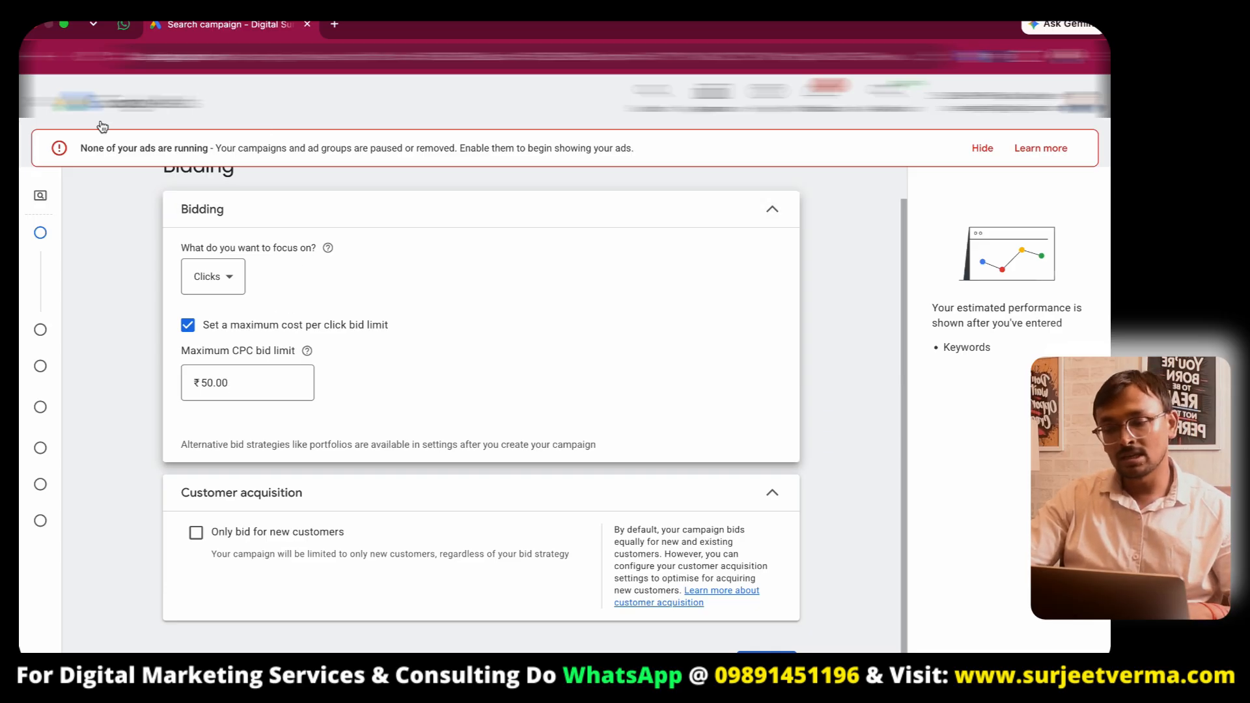
pyautogui.moveTo(40, 390)
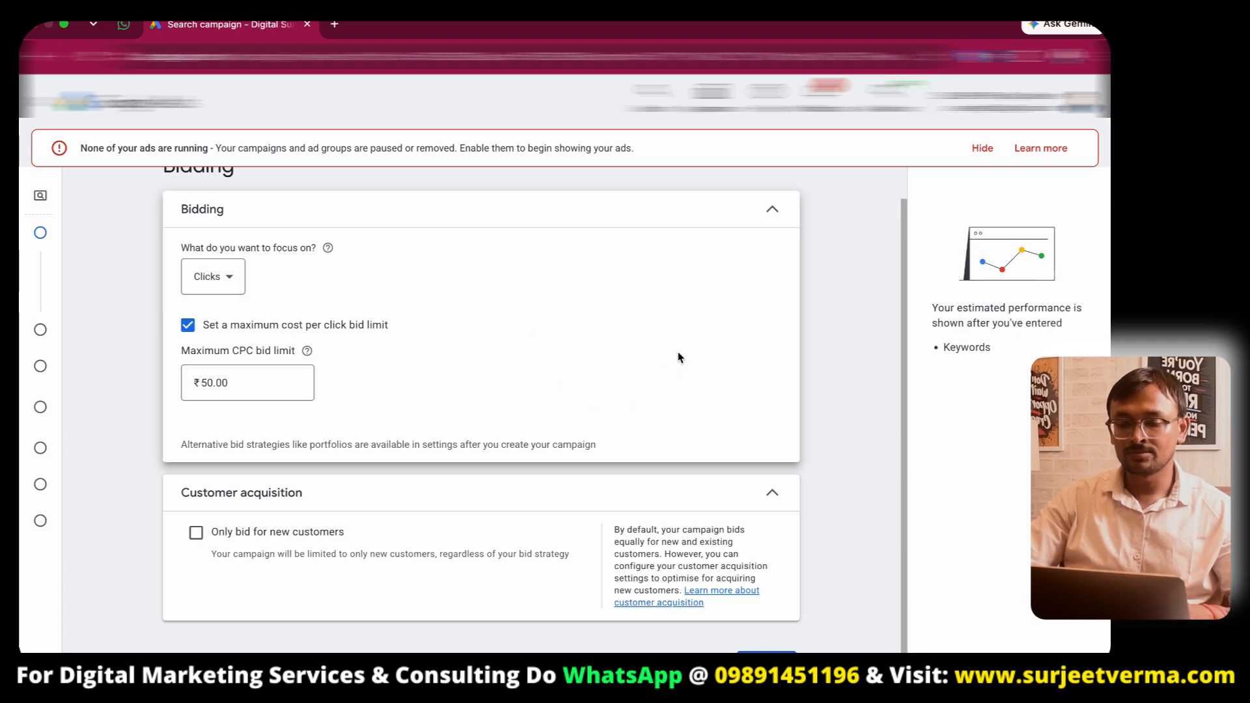
# - Continue to campaign settings and turn off the Google search partners and Google Display networks
pyautogui.click(766, 653)
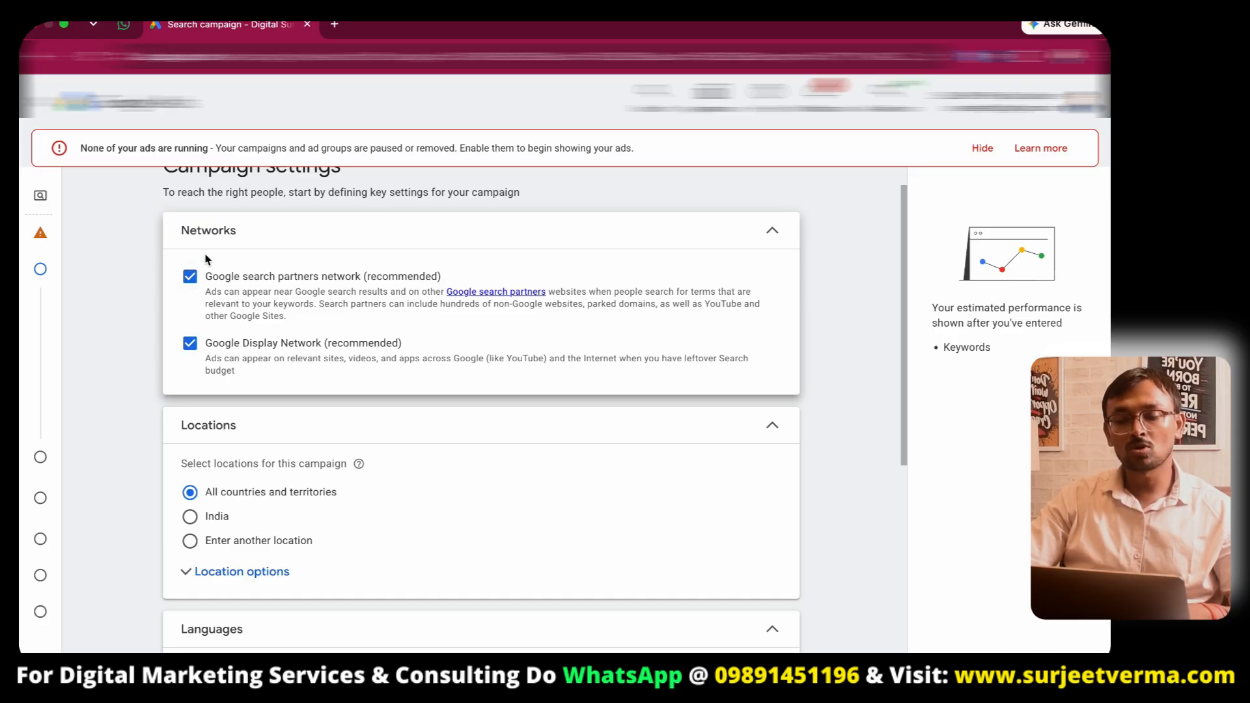
pyautogui.click(196, 276)
pyautogui.click(189, 343)
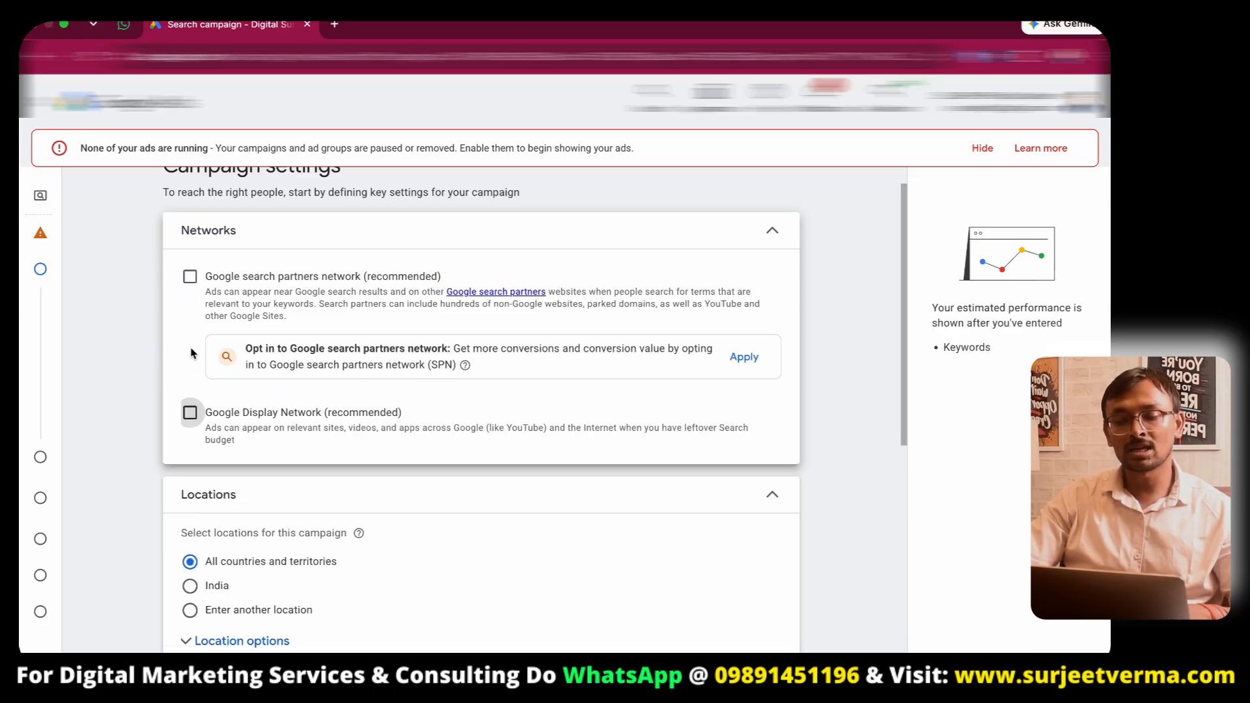
# - Target the campaign at the locations Noida, Delhi and Gurugram instead of all countries
pyautogui.scroll(-5, 365, 327)
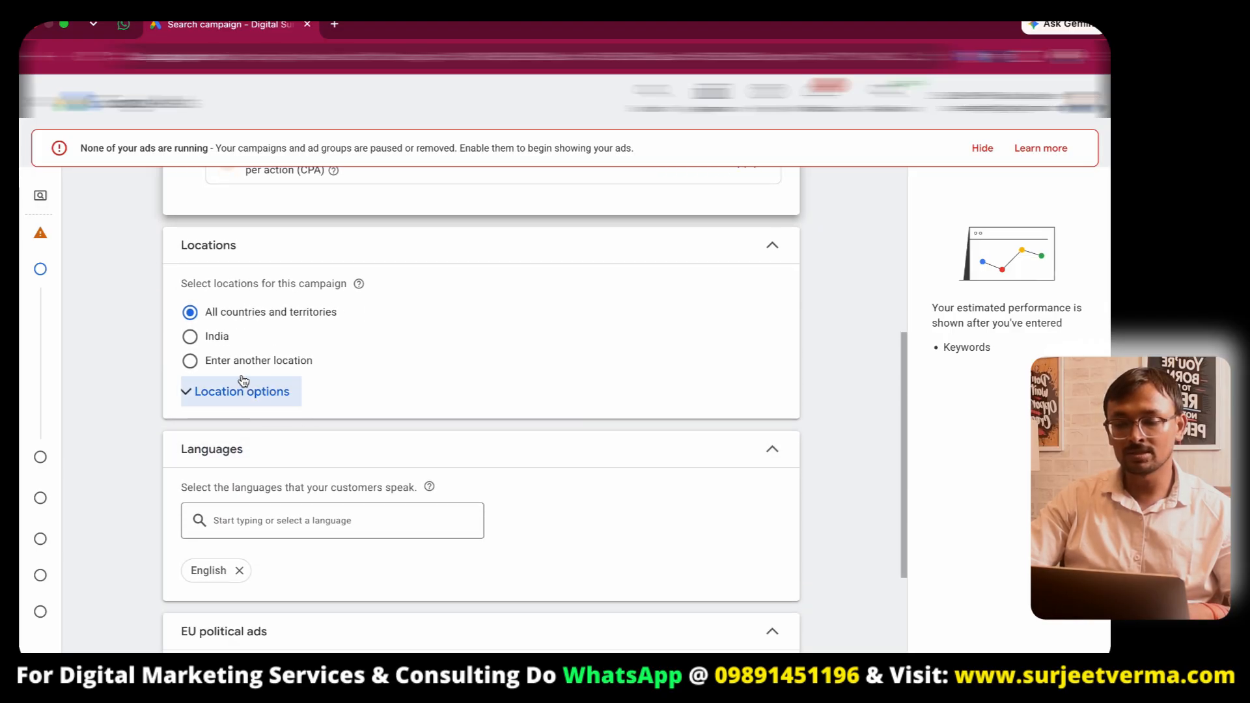
pyautogui.click(190, 362)
pyautogui.click(299, 405)
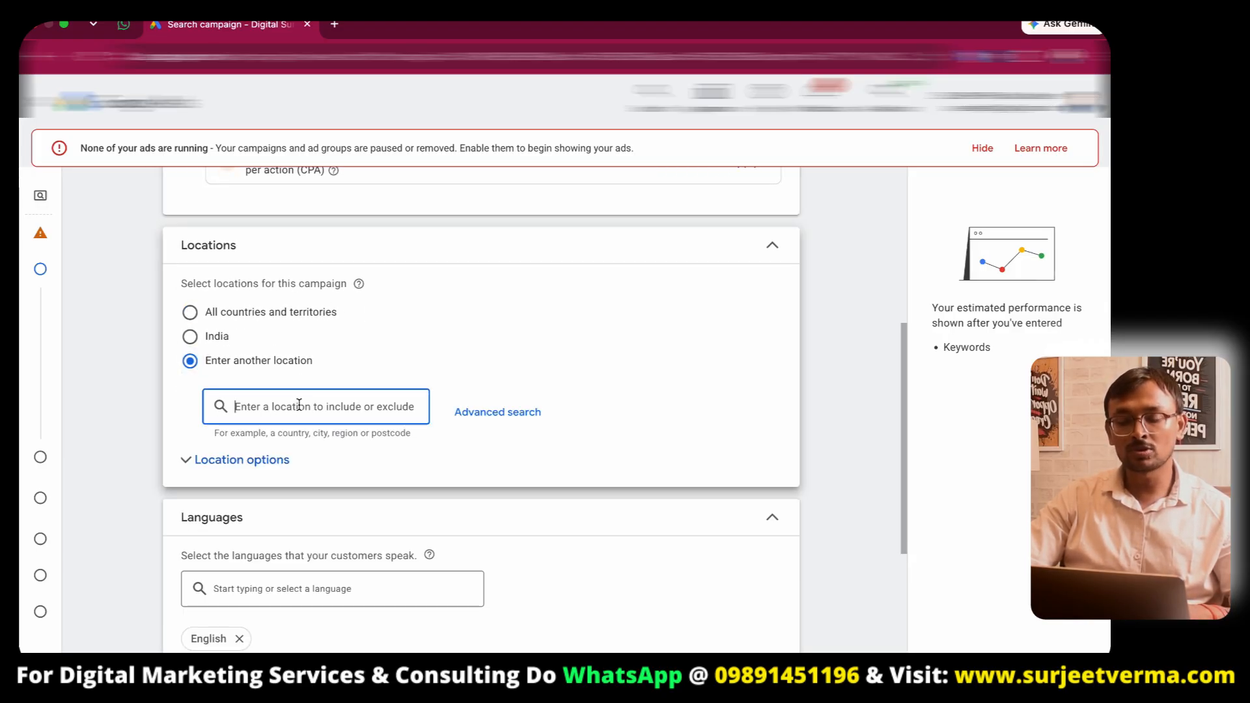
pyautogui.write('noida')
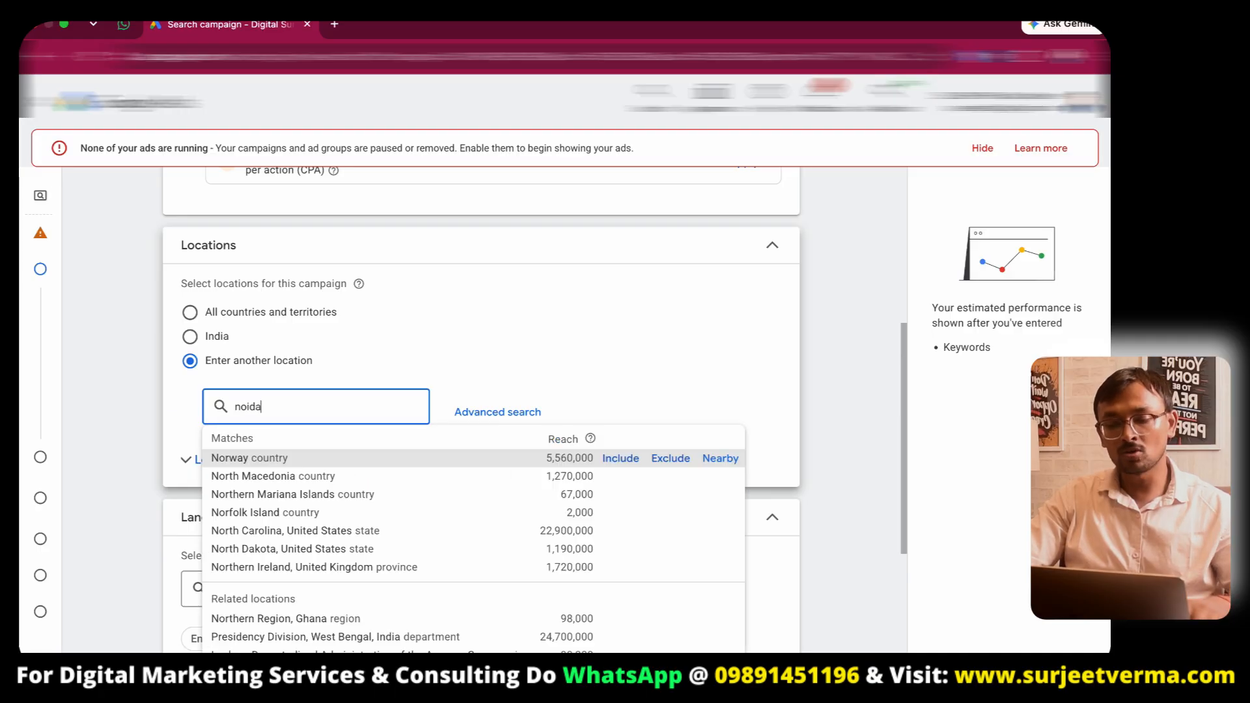
pyautogui.press('Return')
pyautogui.write('delhi')
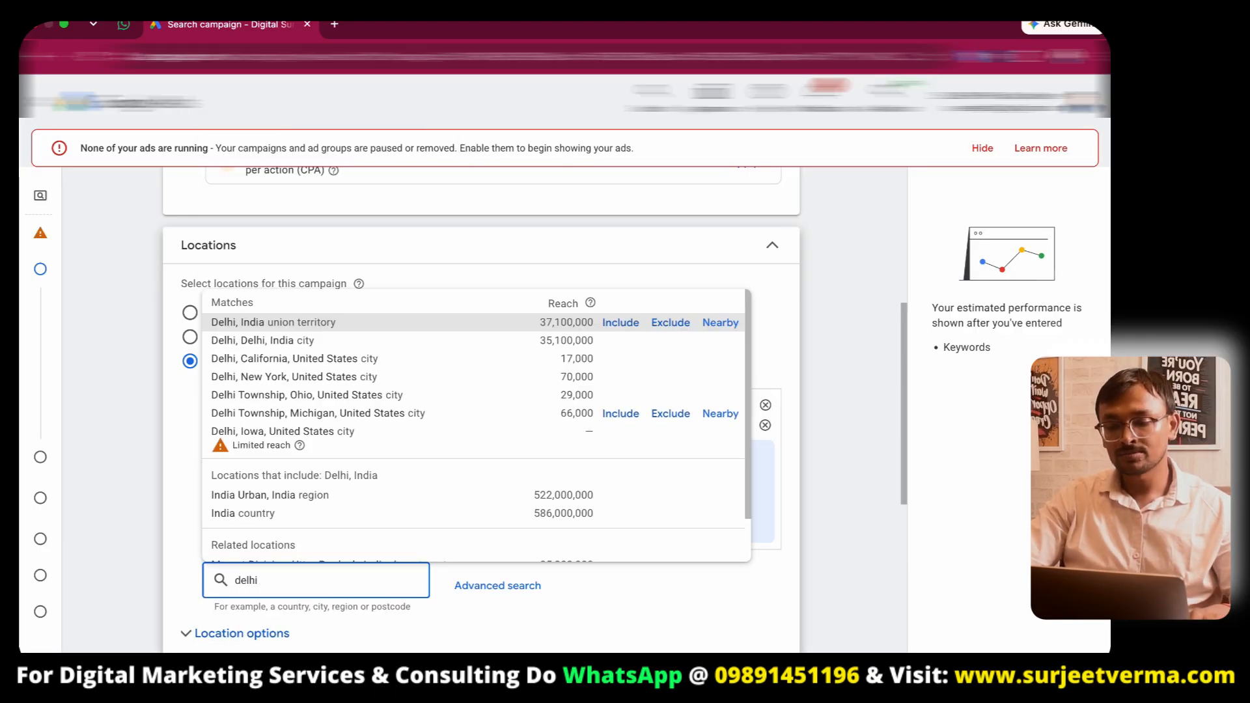
pyautogui.press('Return')
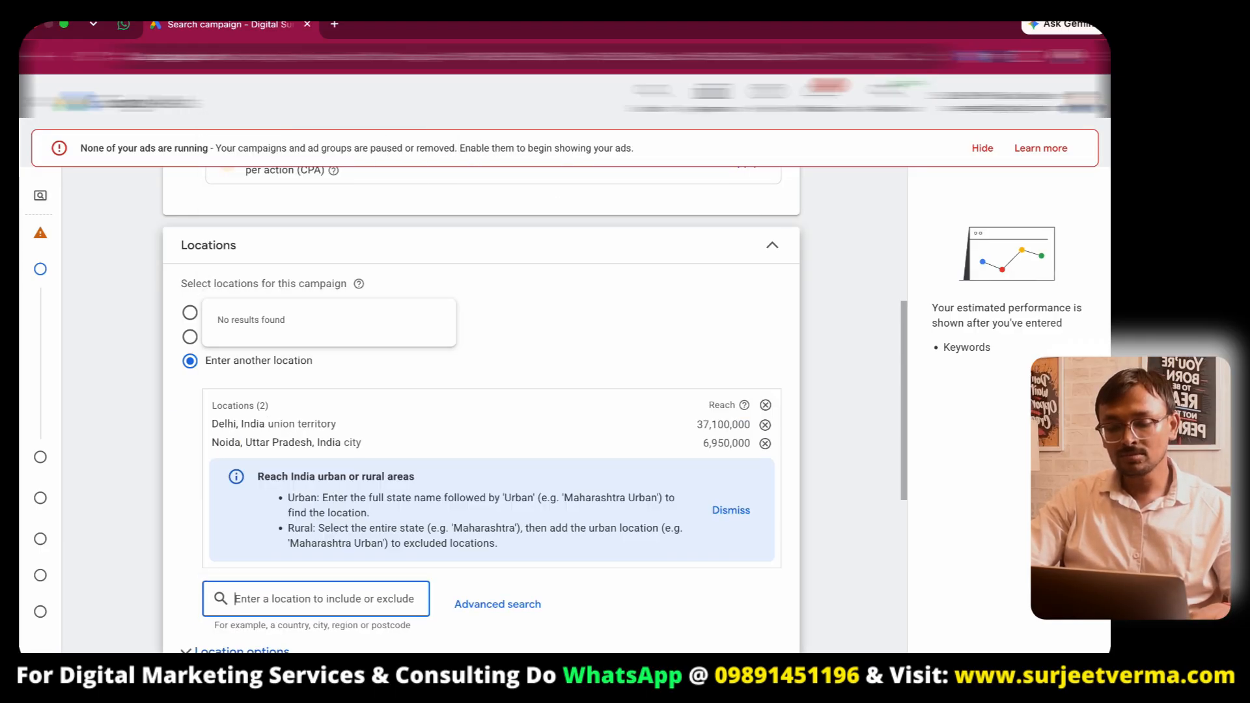
pyautogui.write('gurgaon')
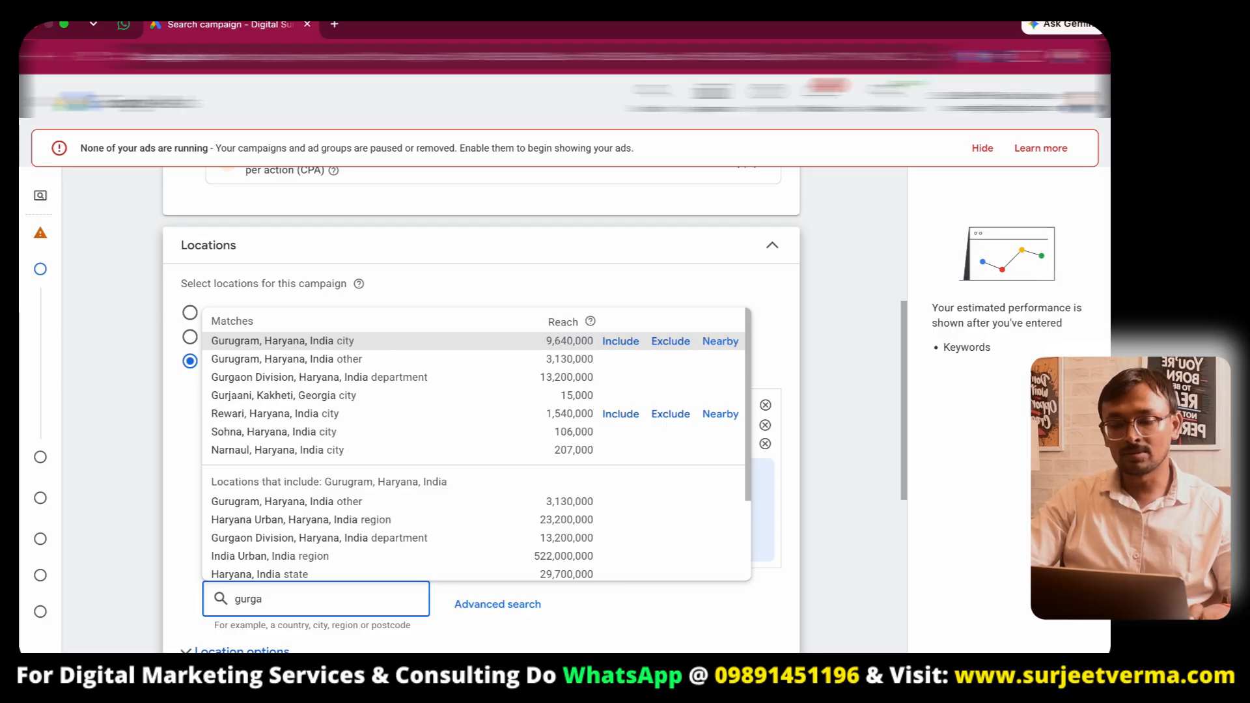
pyautogui.press('Return')
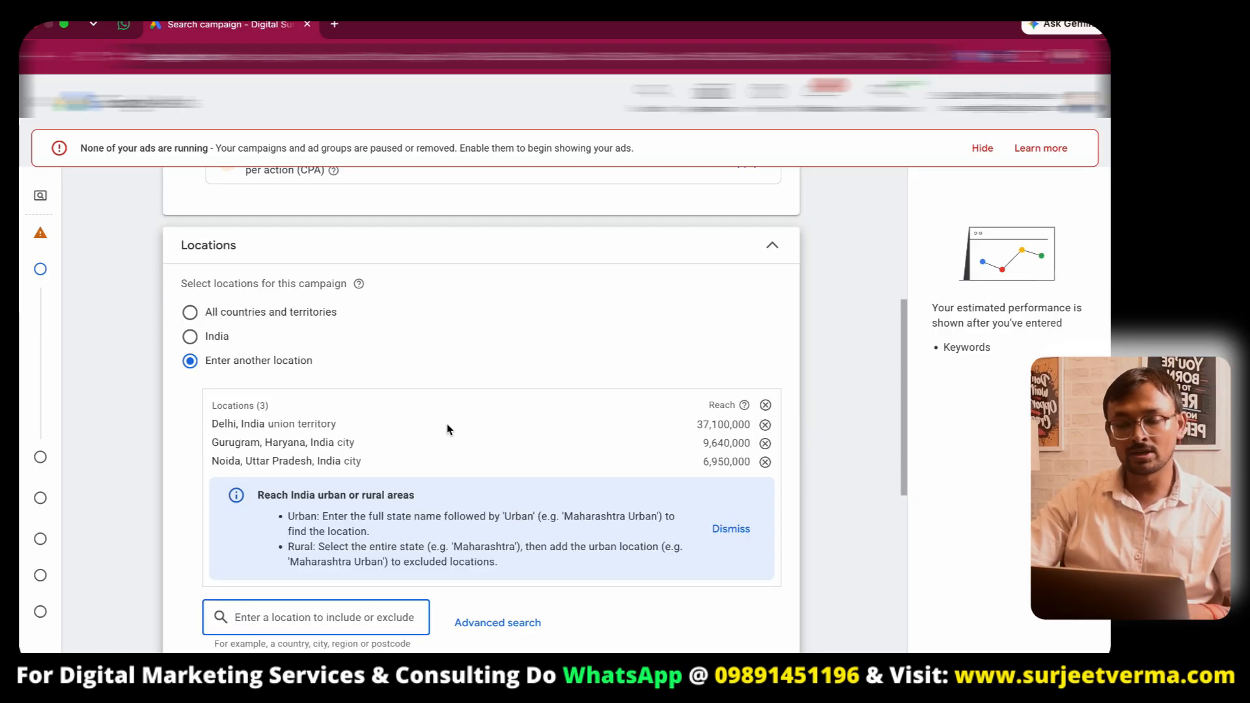
# - Set the location option to include only people in or regularly in the targeted locations (Presence)
pyautogui.scroll(-5, 460, 431)
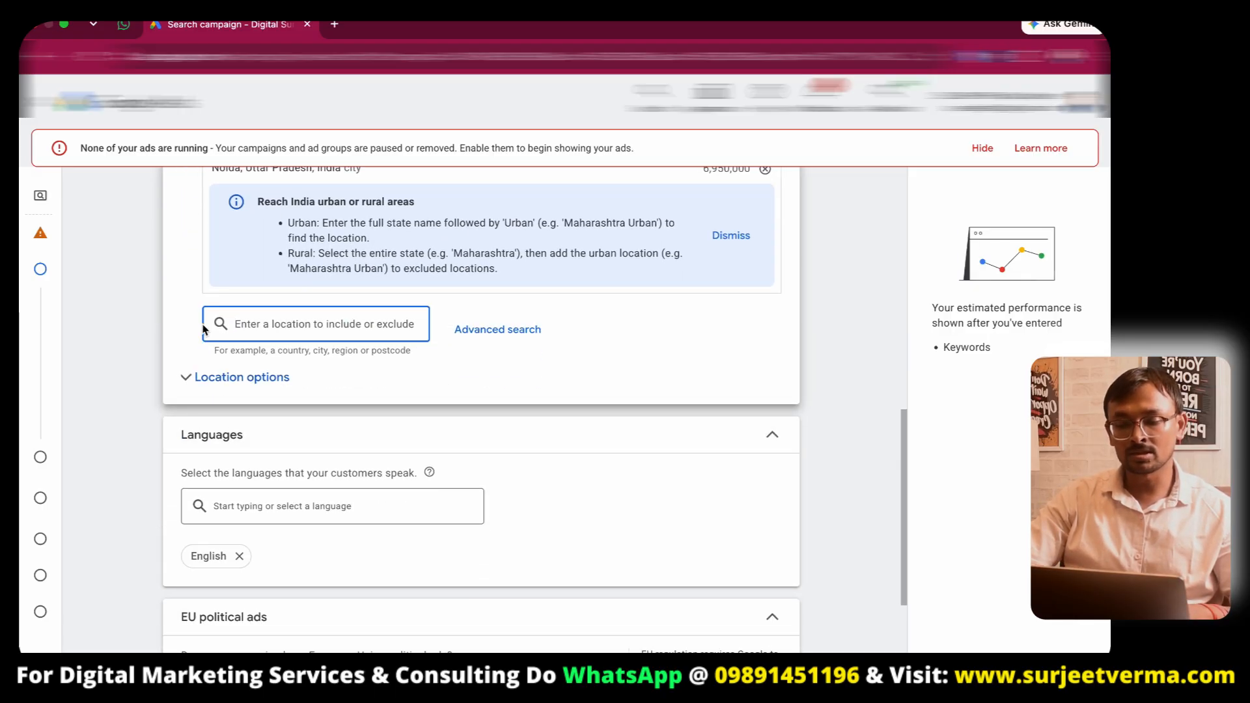
pyautogui.click(187, 377)
pyautogui.click(197, 459)
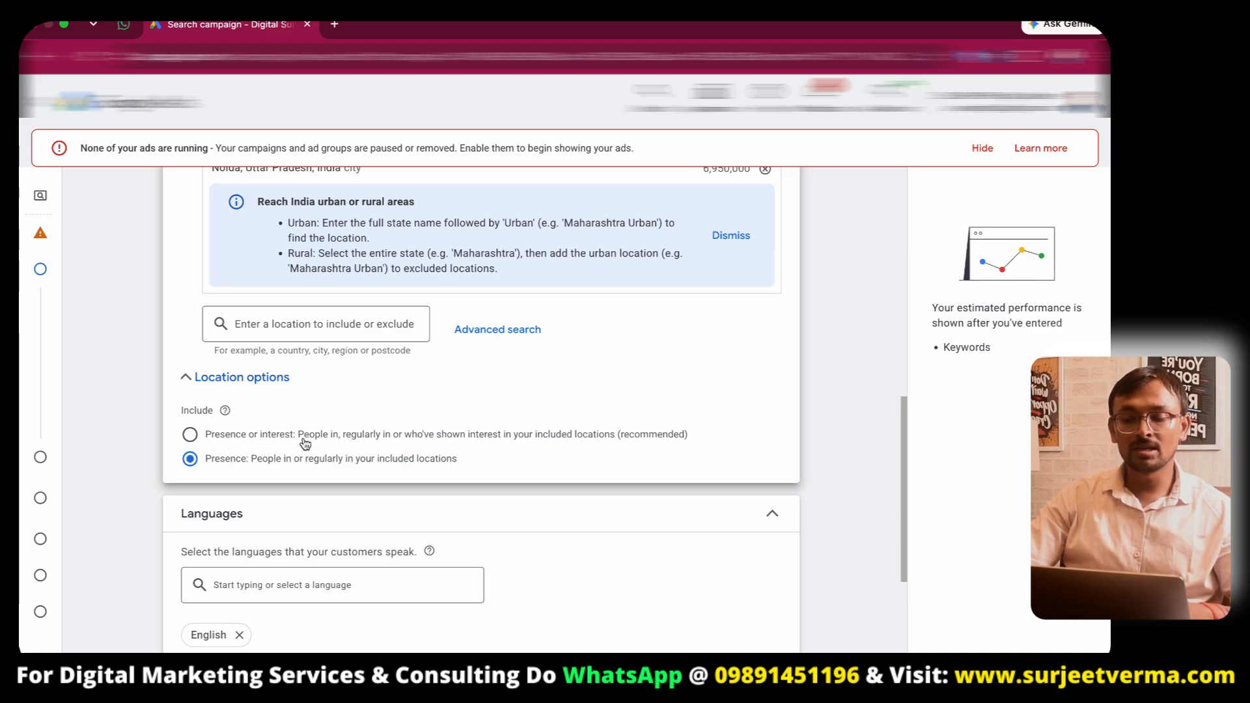
# - Review the remaining campaign settings and the keyword and asset generation section
pyautogui.scroll(2, 390, 248)
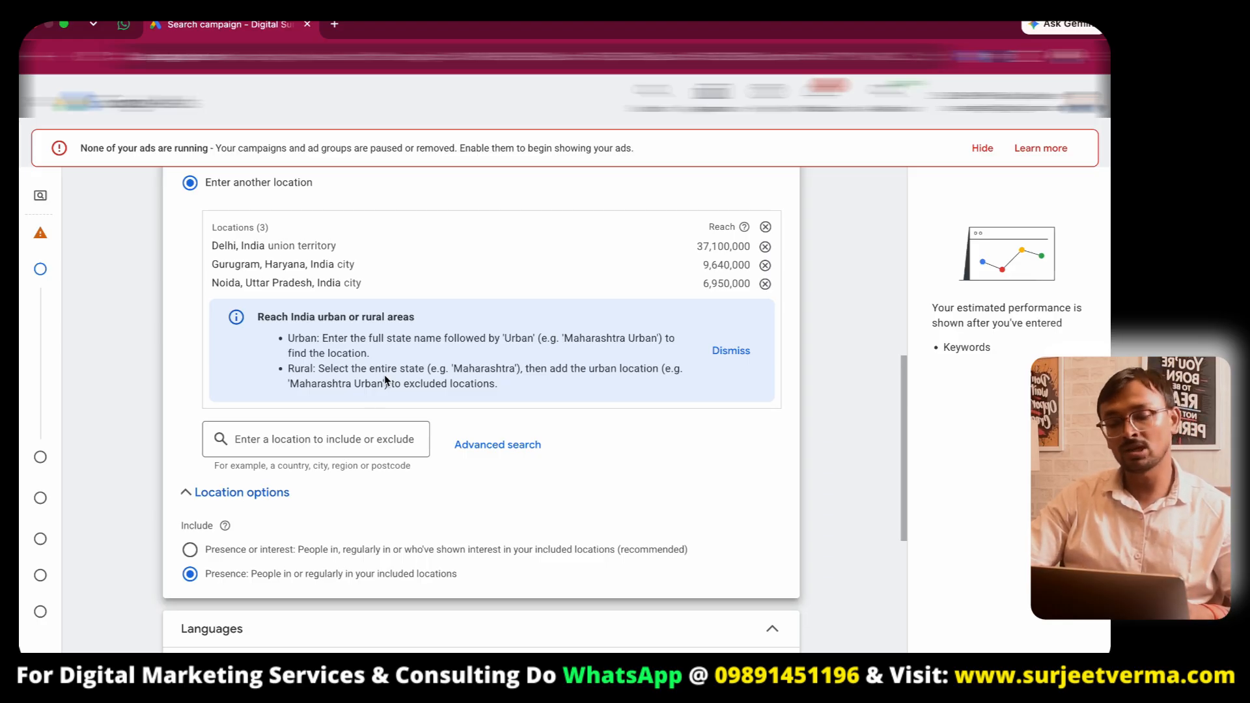
pyautogui.scroll(-3, 384, 380)
pyautogui.scroll(-3, 325, 361)
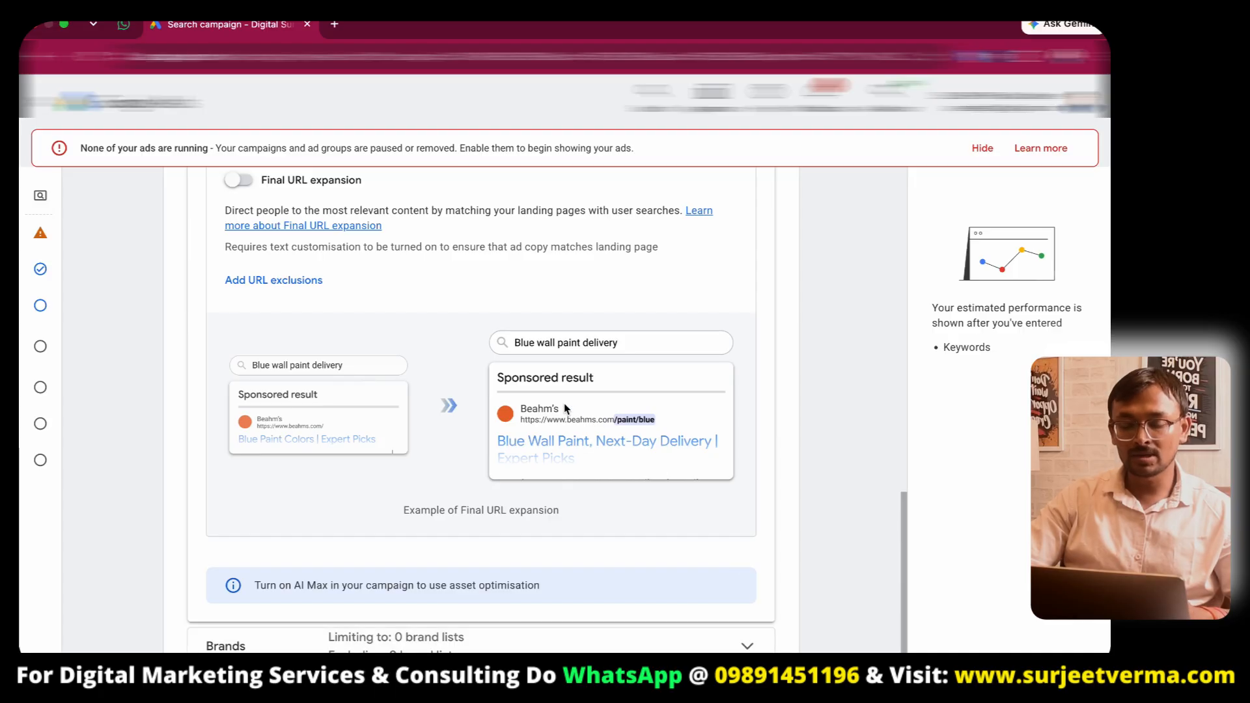
pyautogui.scroll(3, 298, 265)
pyautogui.scroll(-5, 709, 507)
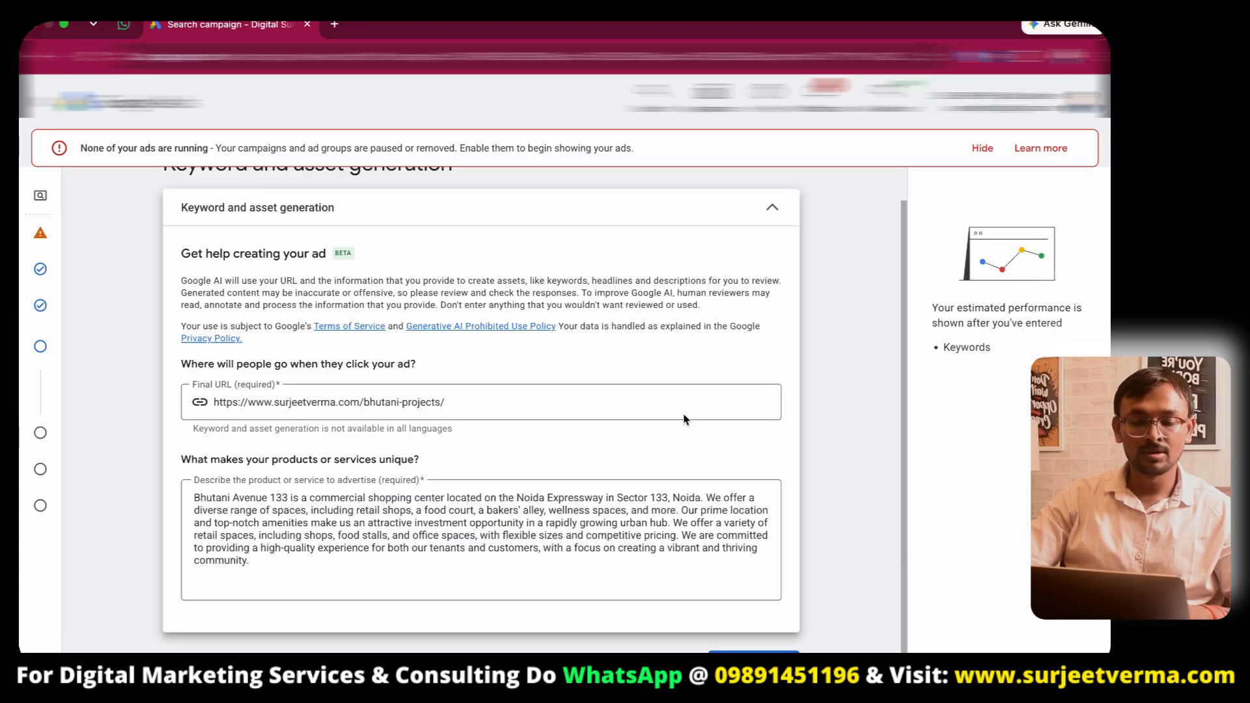
pyautogui.scroll(-1, 595, 416)
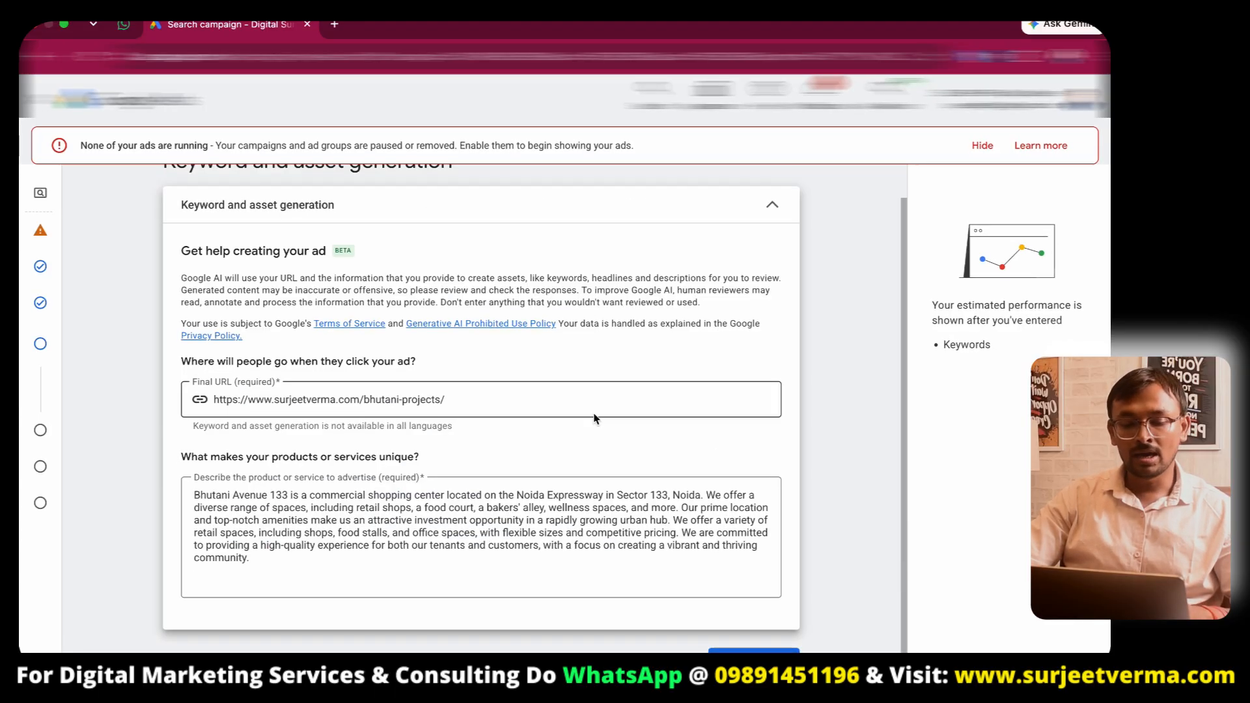
pyautogui.scroll(1, 594, 416)
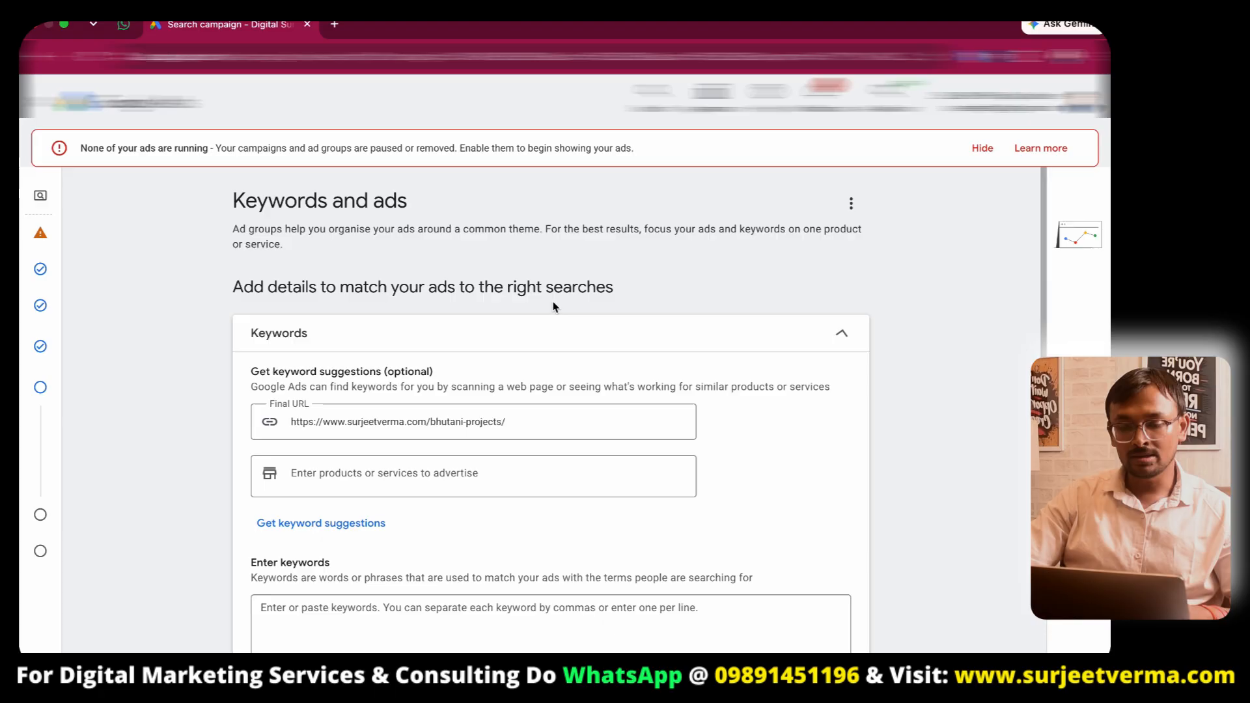
pyautogui.scroll(-5, 470, 409)
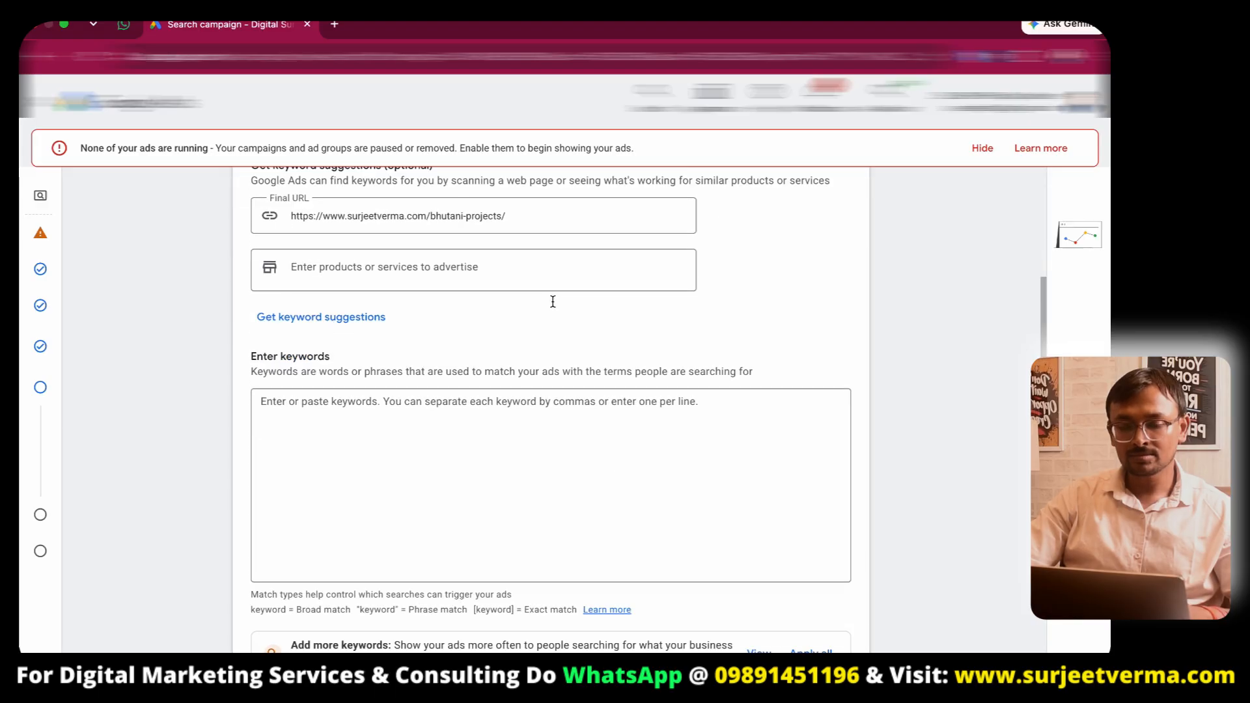
# - Examine the Bhutani Avenue 133 landing page's overview and price list in the other browser window
pyautogui.click(470, 410)
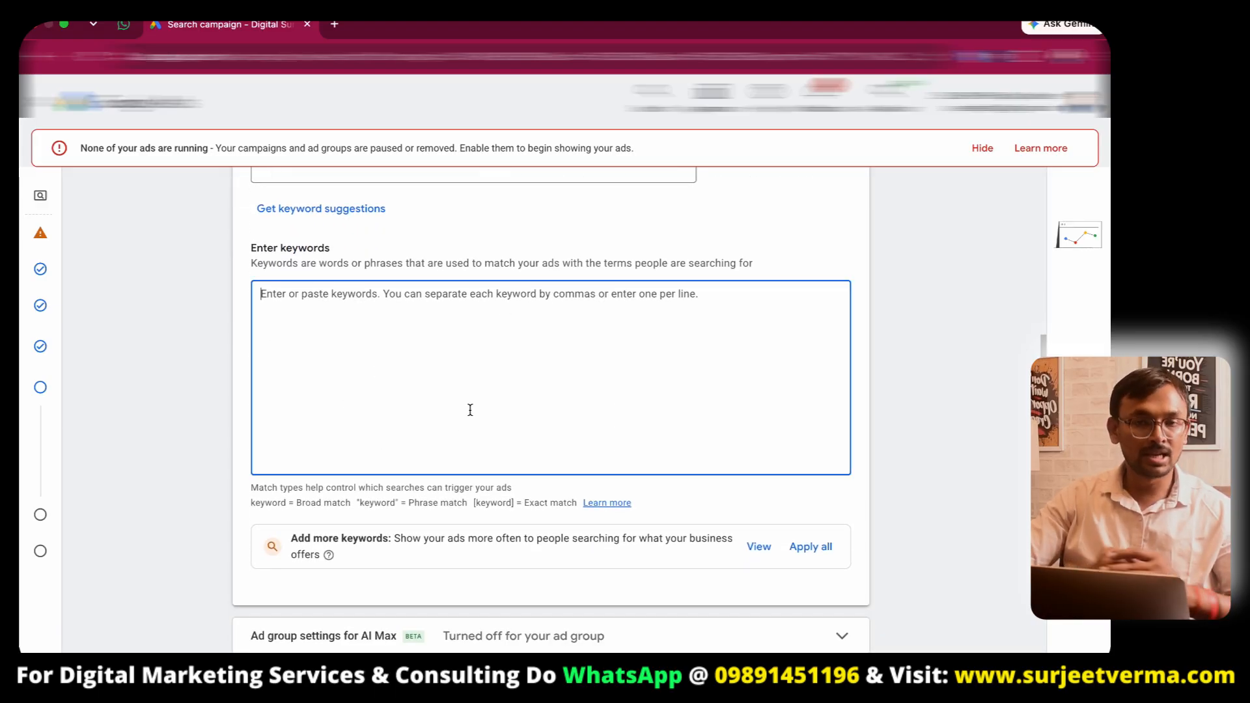
pyautogui.hotkey('ctrl', 'Left')
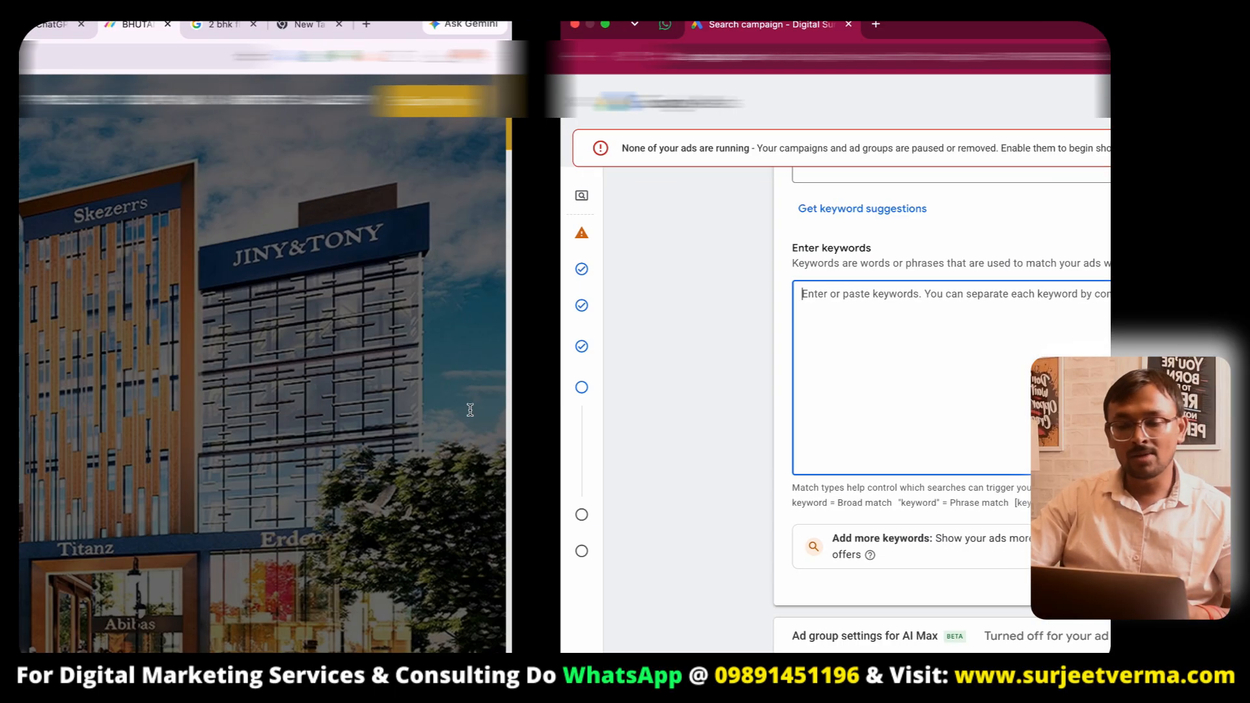
pyautogui.click(280, 57)
pyautogui.scroll(-15, 449, 475)
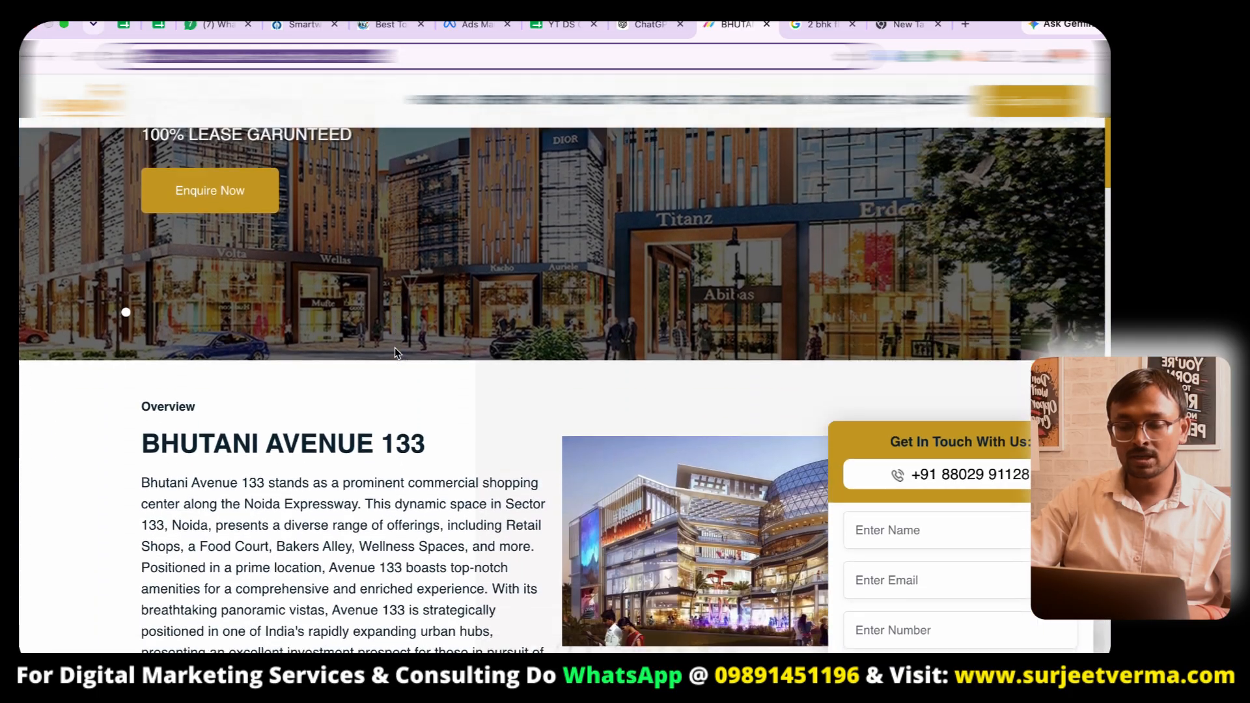
pyautogui.scroll(-4, 449, 475)
pyautogui.scroll(2, 448, 475)
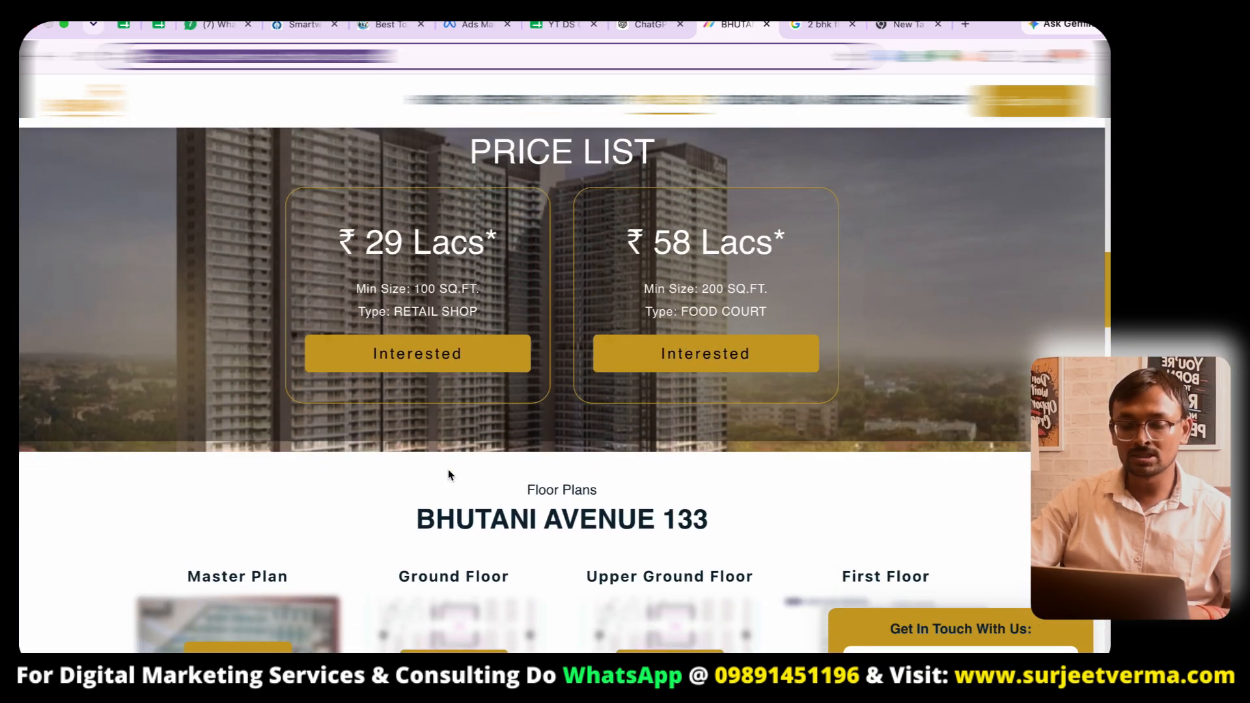
pyautogui.scroll(-2, 448, 475)
pyautogui.scroll(-1, 538, 436)
pyautogui.scroll(5, 538, 436)
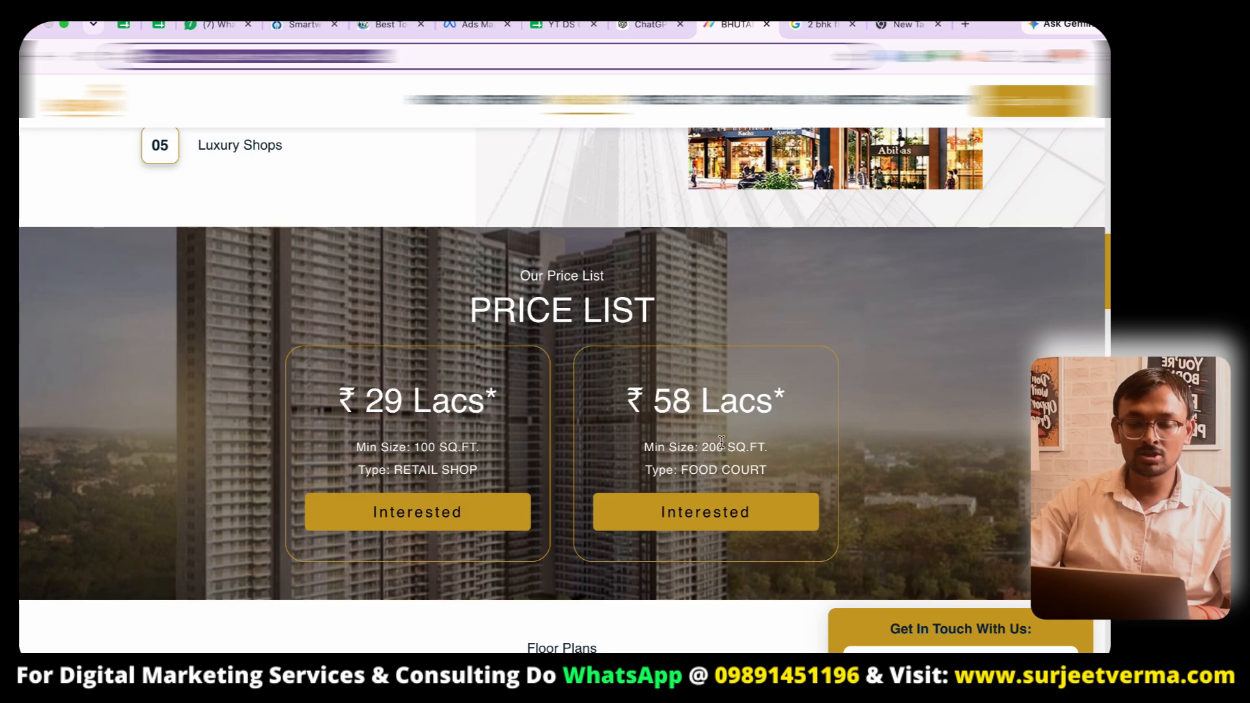
pyautogui.scroll(-5, 688, 384)
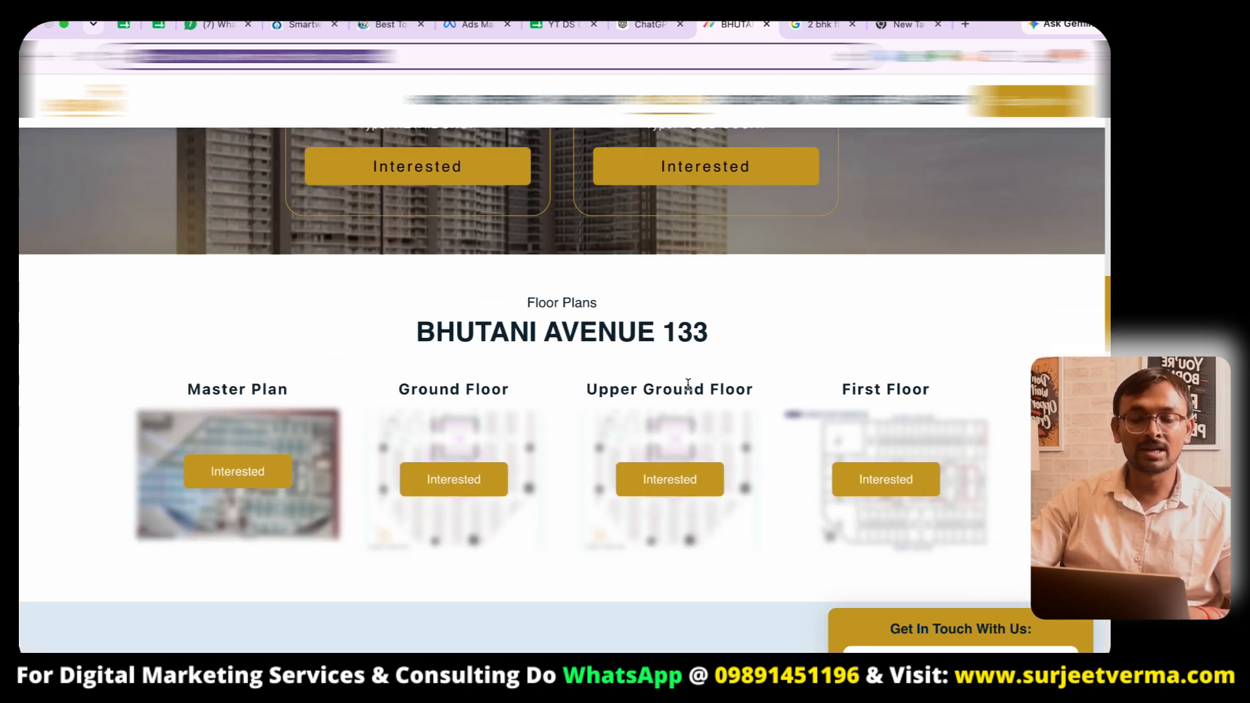
pyautogui.scroll(5, 688, 383)
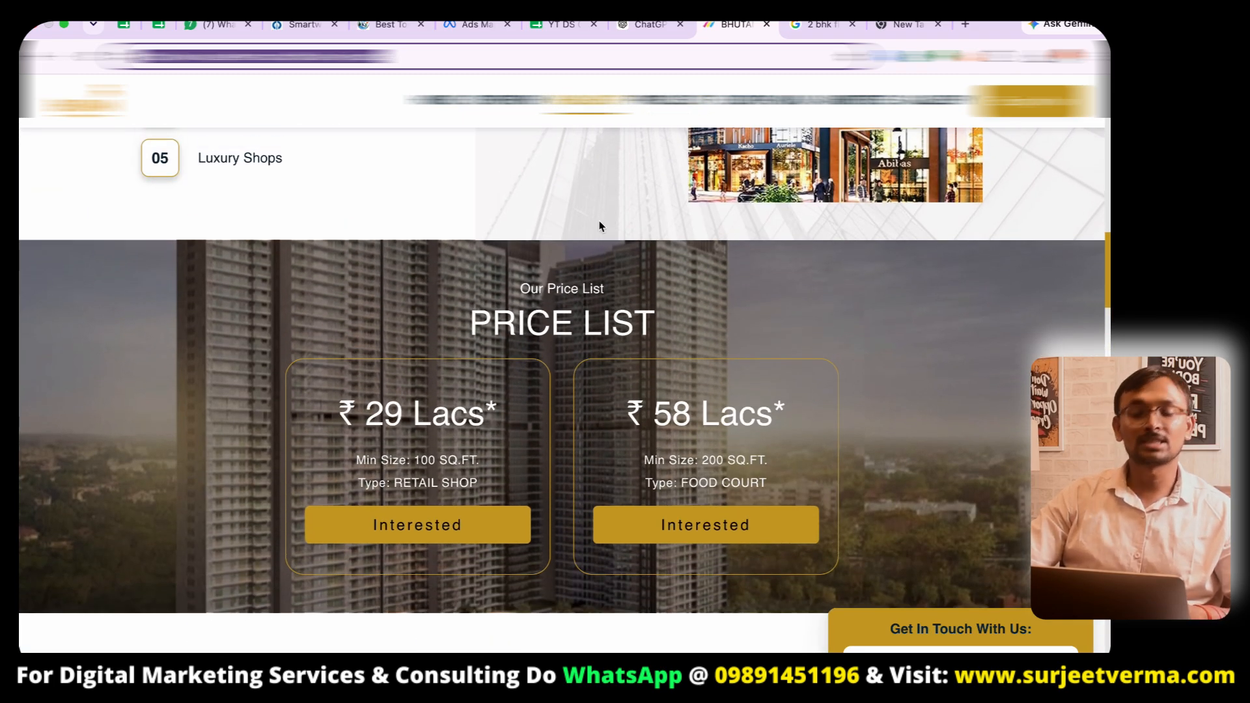
pyautogui.hotkey('ctrl', 'Right')
pyautogui.click(424, 328)
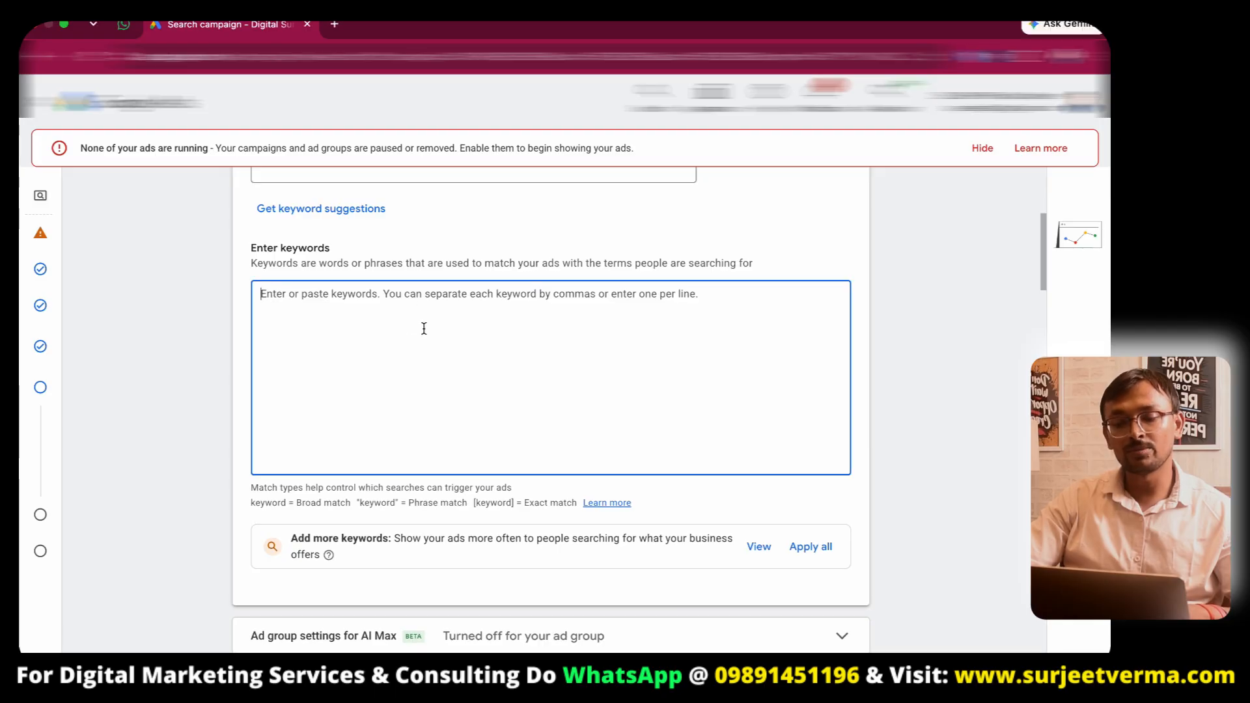
# - Enter the phrase-match keyword "2 bhk apartment" in the ad group's keywords
pyautogui.scroll(-5, 504, 401)
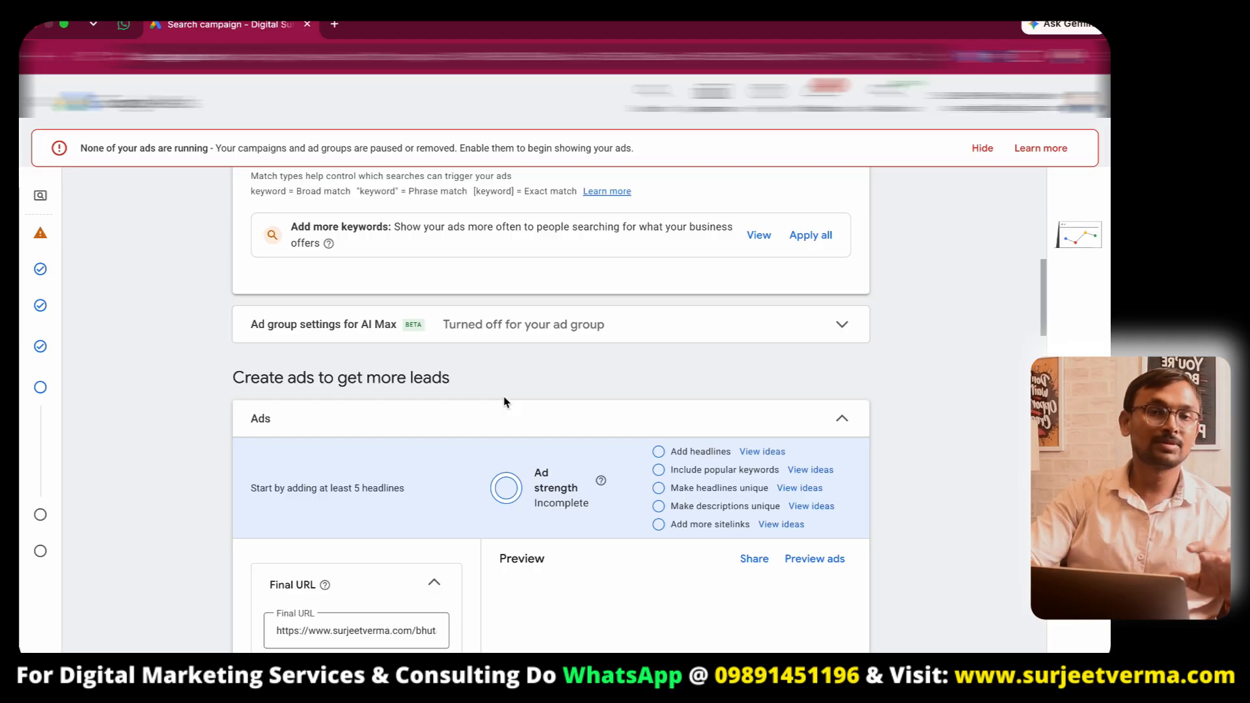
pyautogui.scroll(-2, 701, 373)
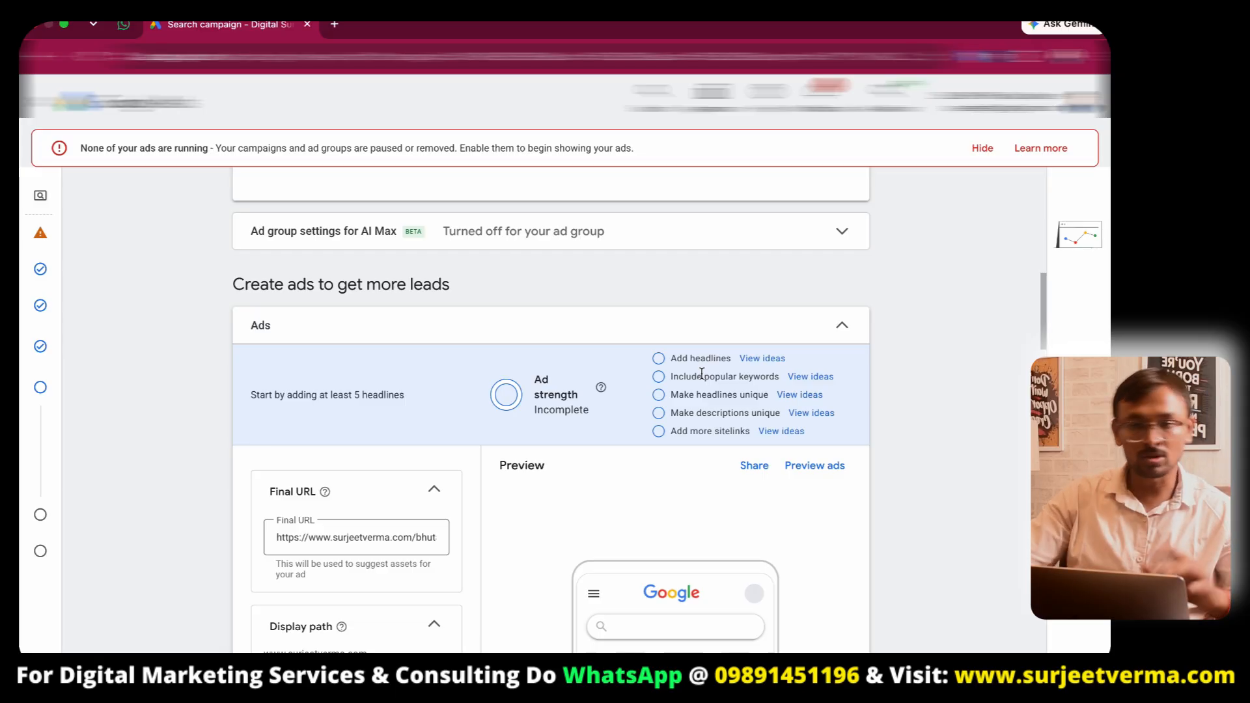
pyautogui.scroll(-2, 677, 449)
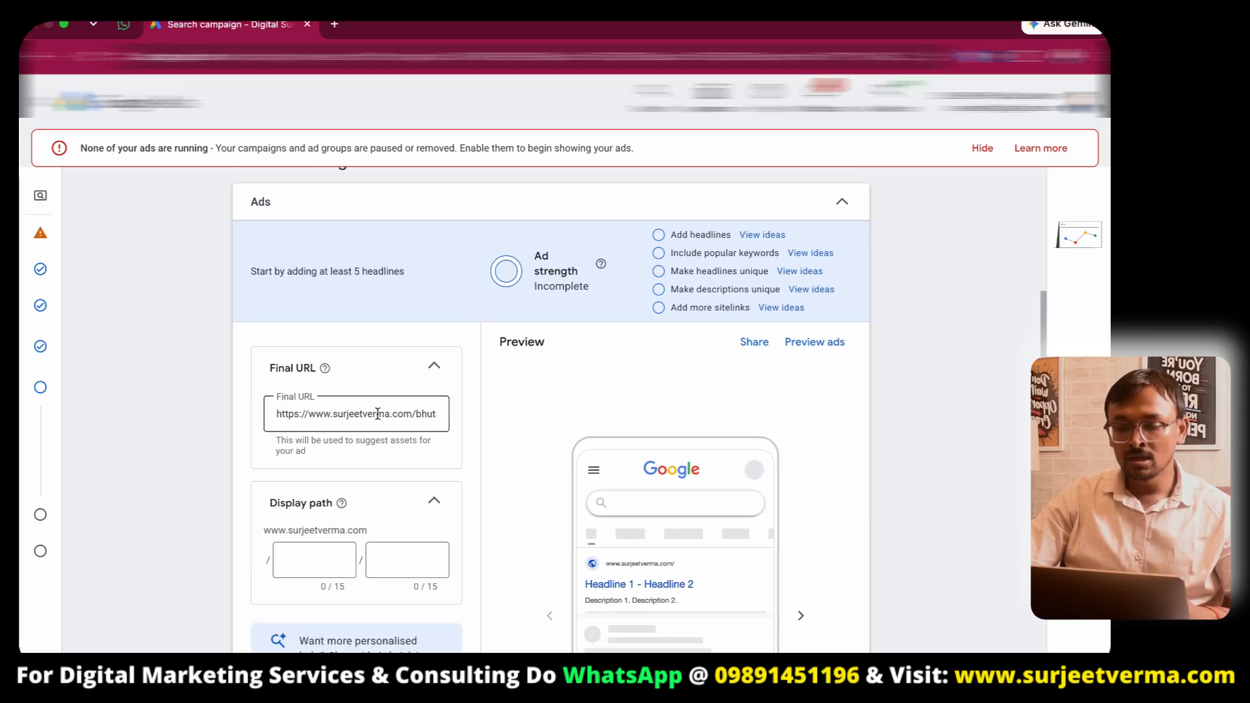
pyautogui.scroll(7, 377, 414)
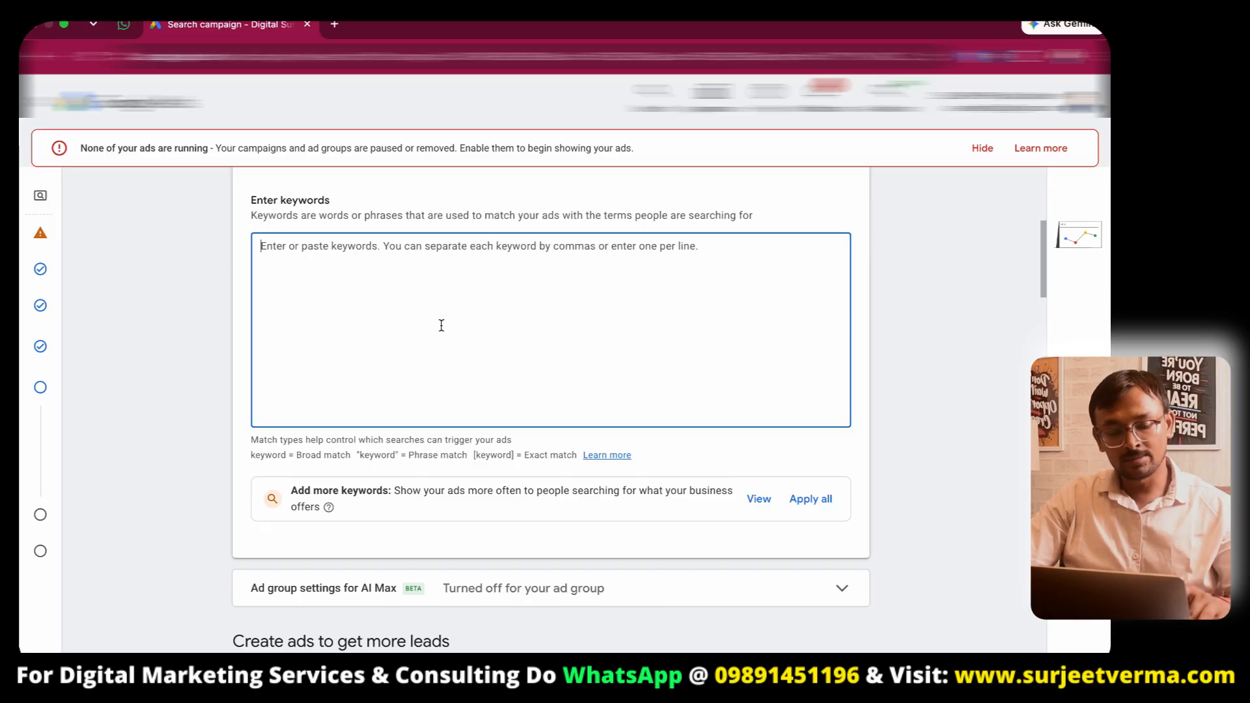
pyautogui.write('"2 bhk apartment')
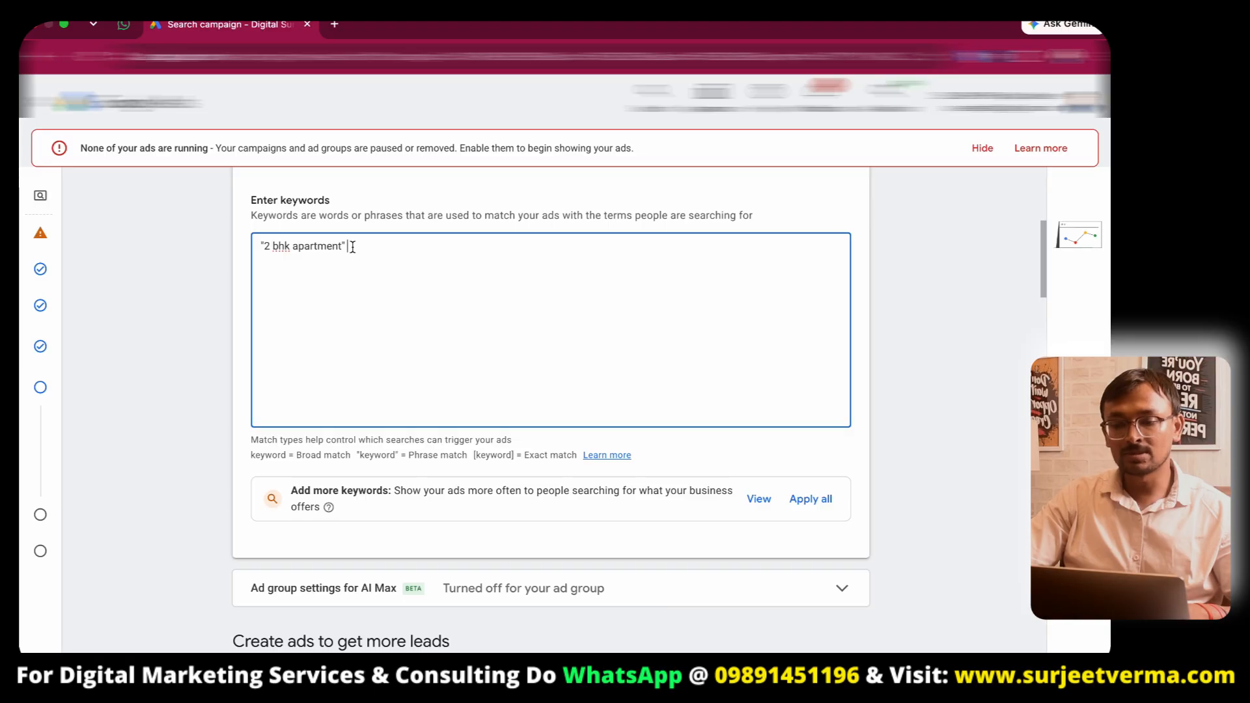
# - Search Google for "2 bhk apartment" in a new tab and examine the results before returning to the campaign
pyautogui.click(335, 24)
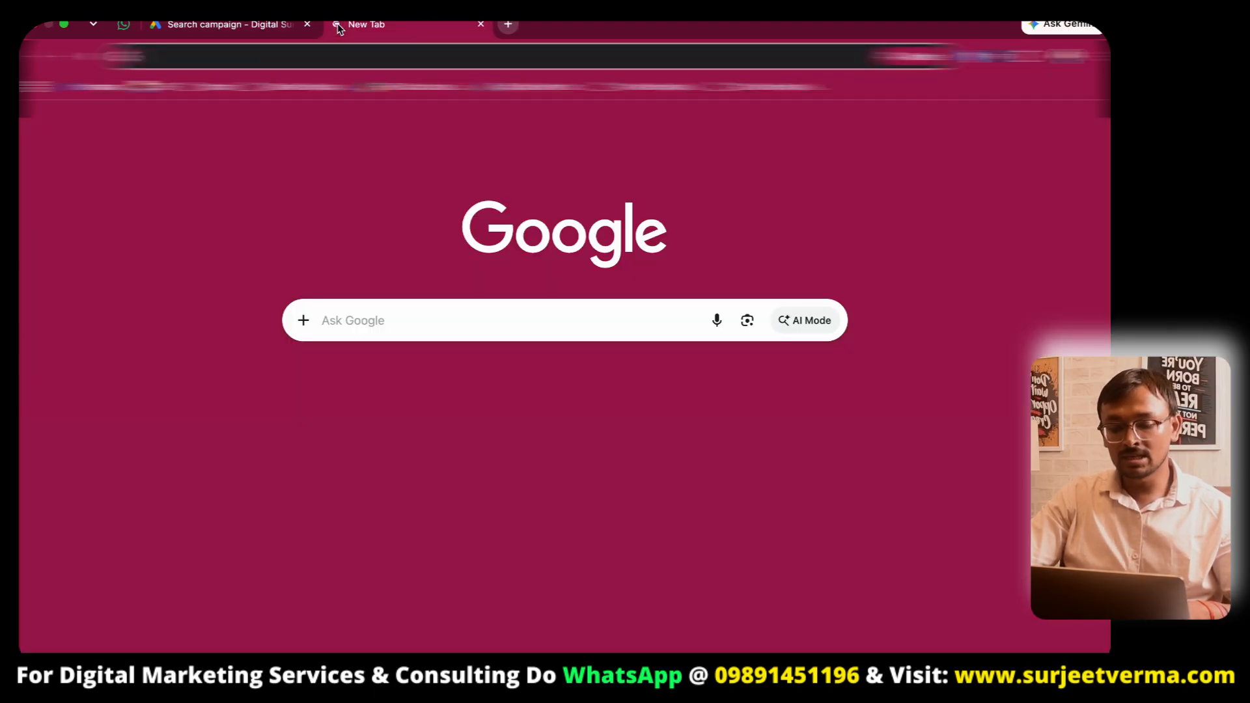
pyautogui.write('2 bhk apar')
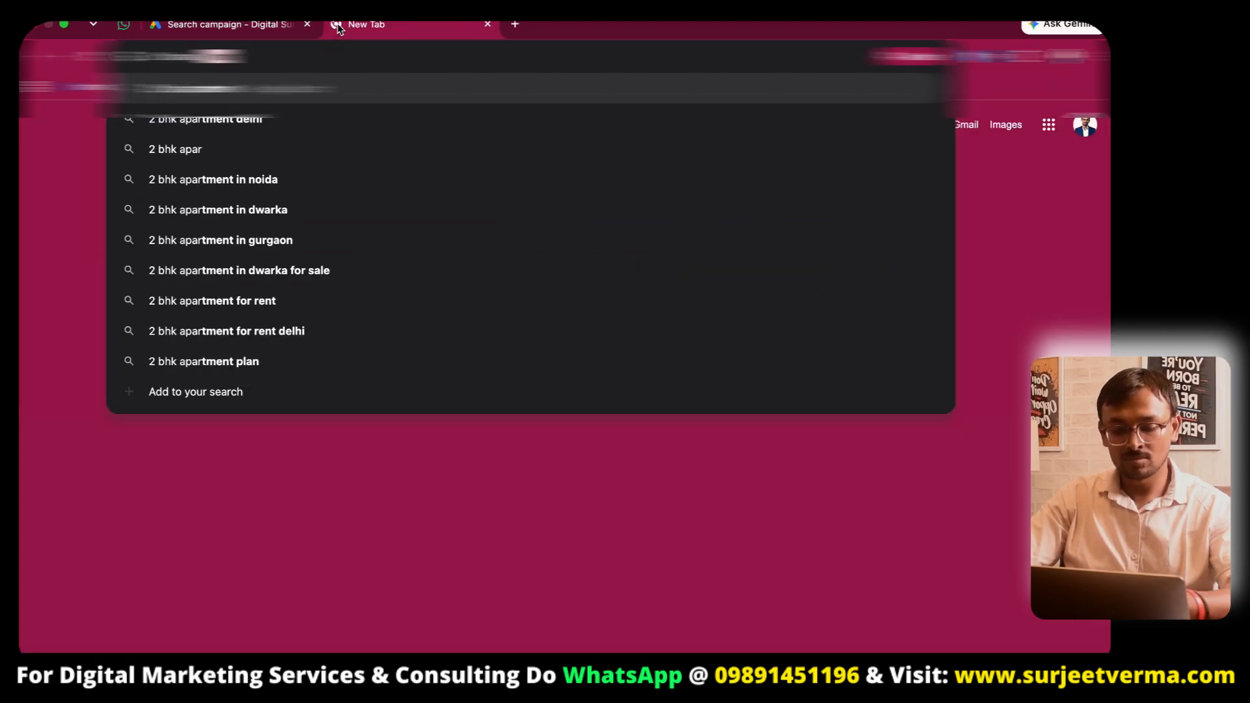
pyautogui.write('tem')
pyautogui.press('Down')
pyautogui.press('Down')
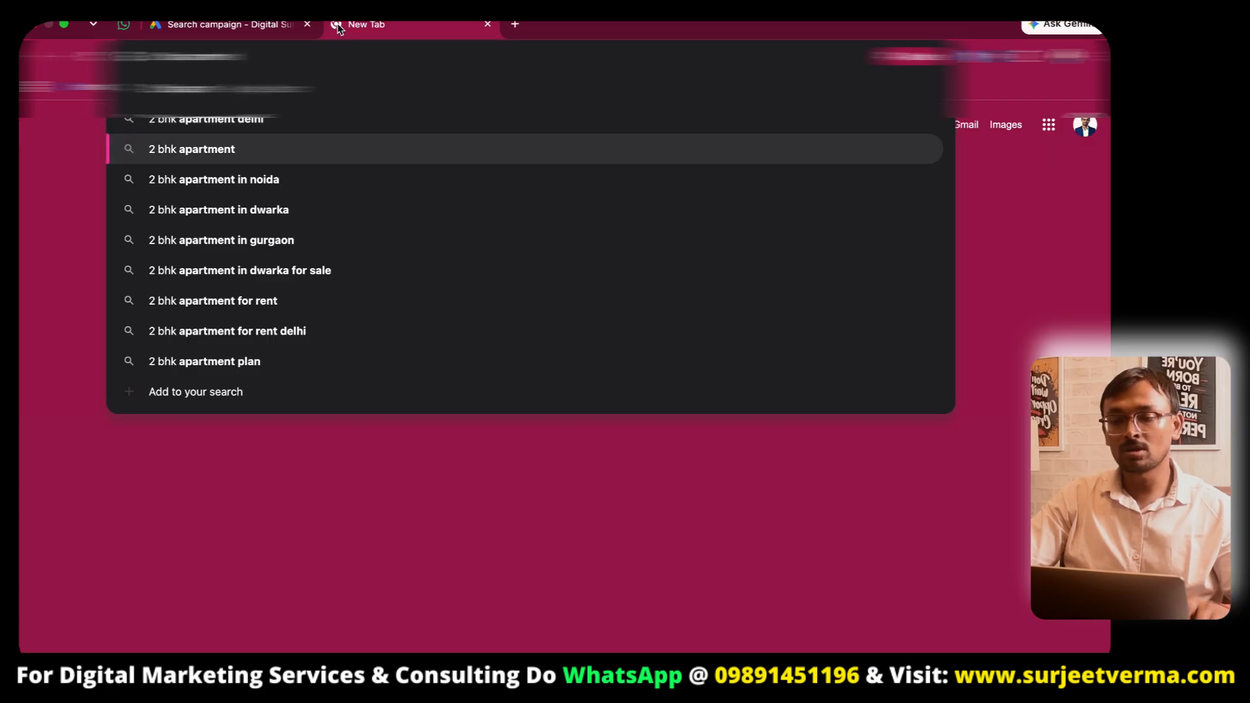
pyautogui.press('Return')
pyautogui.scroll(-5, 302, 291)
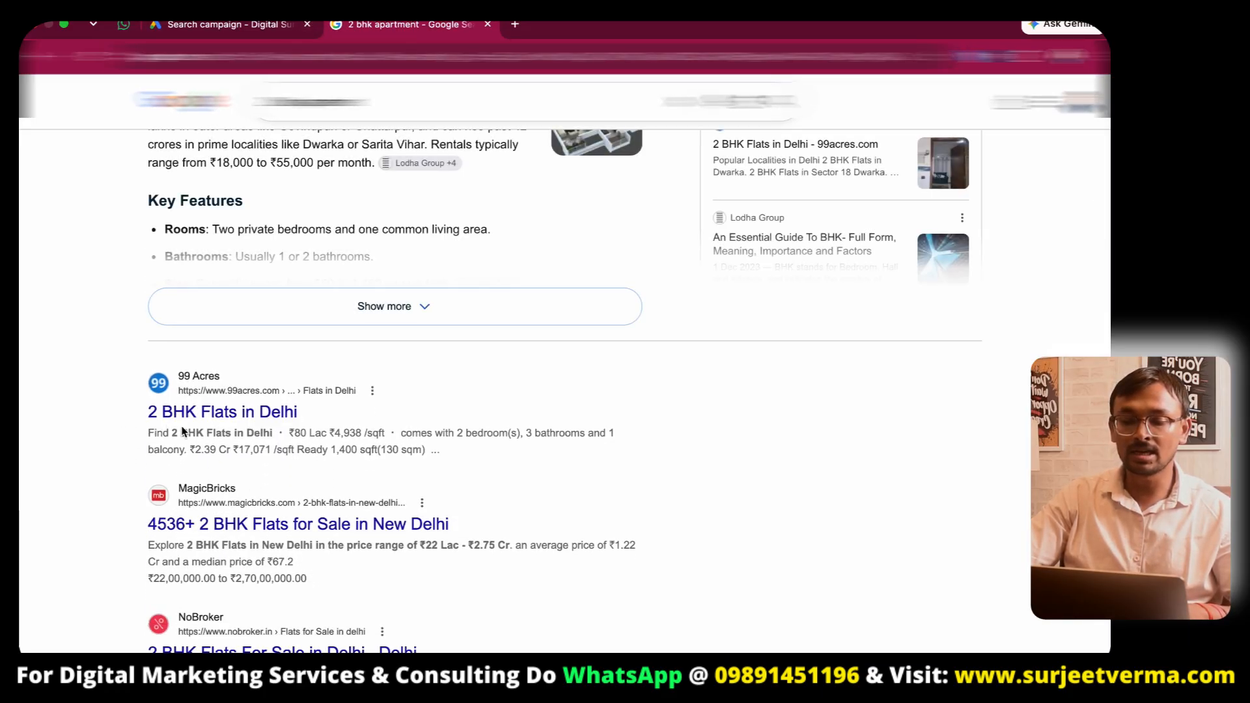
pyautogui.click(242, 24)
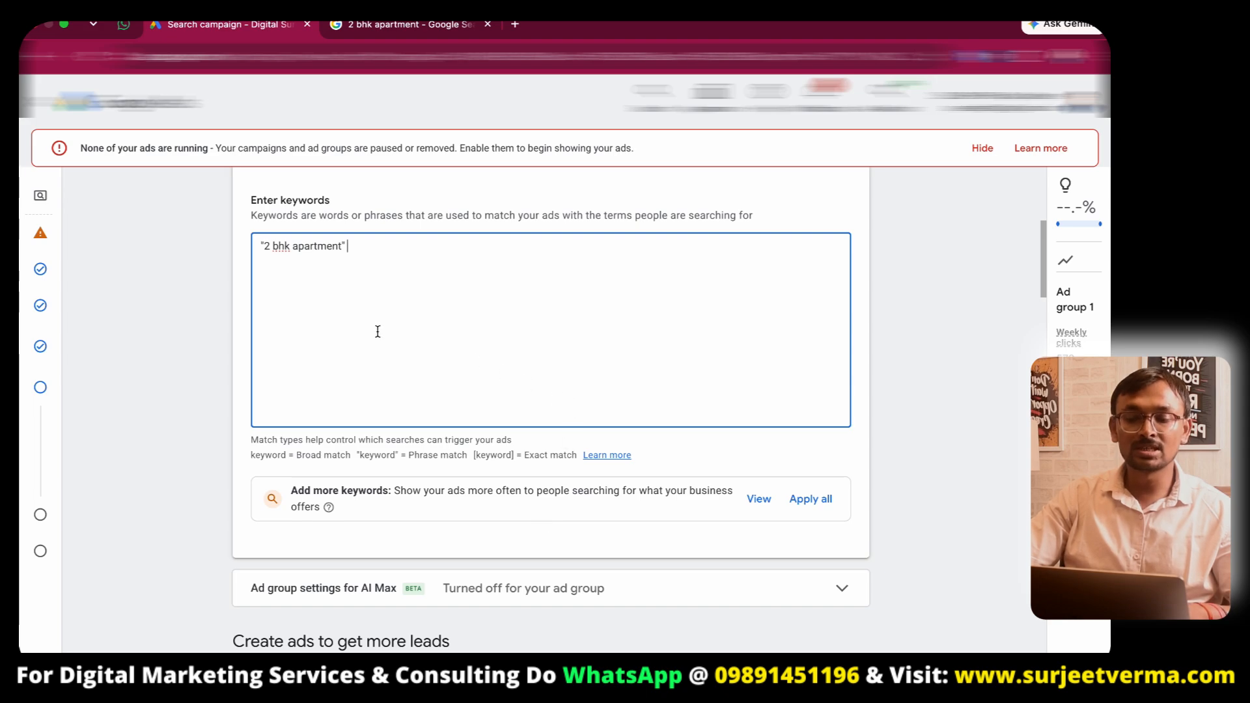
pyautogui.scroll(-6, 465, 359)
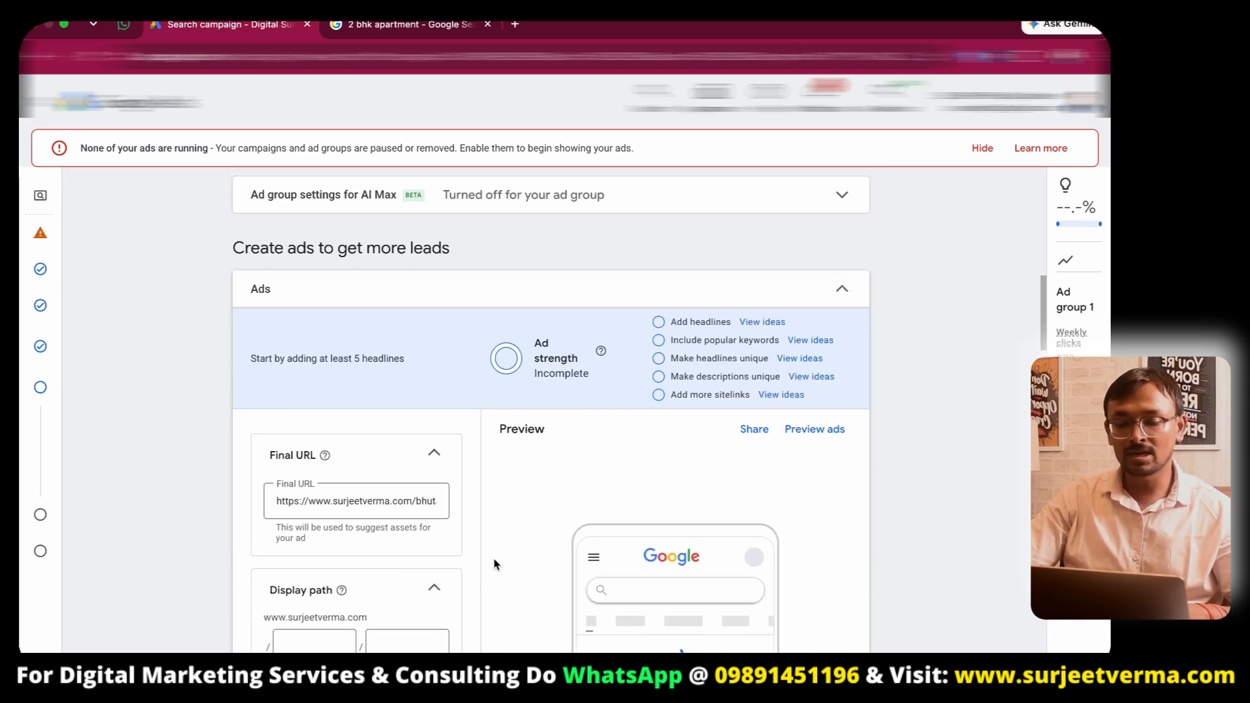
# - Enter the first headline "2 bhk apartment in nodia" using the keyword copied from the Google search
pyautogui.scroll(-5, 390, 564)
pyautogui.scroll(-5, 365, 561)
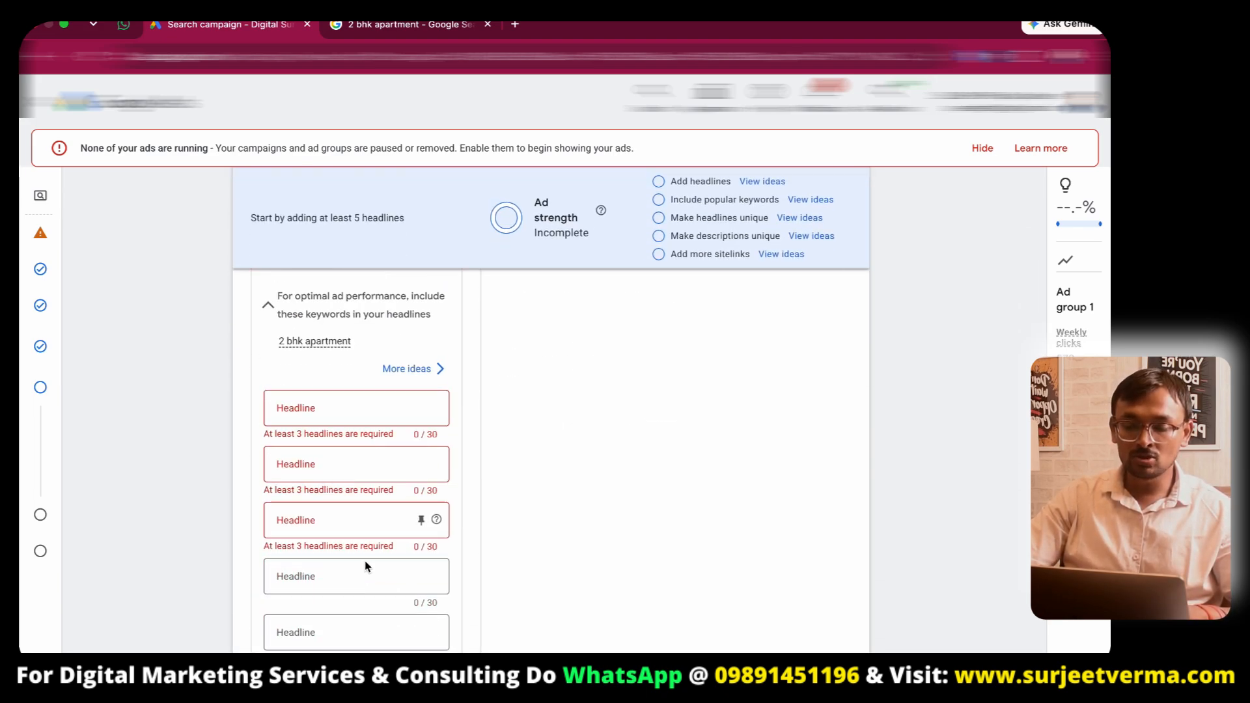
pyautogui.click(336, 410)
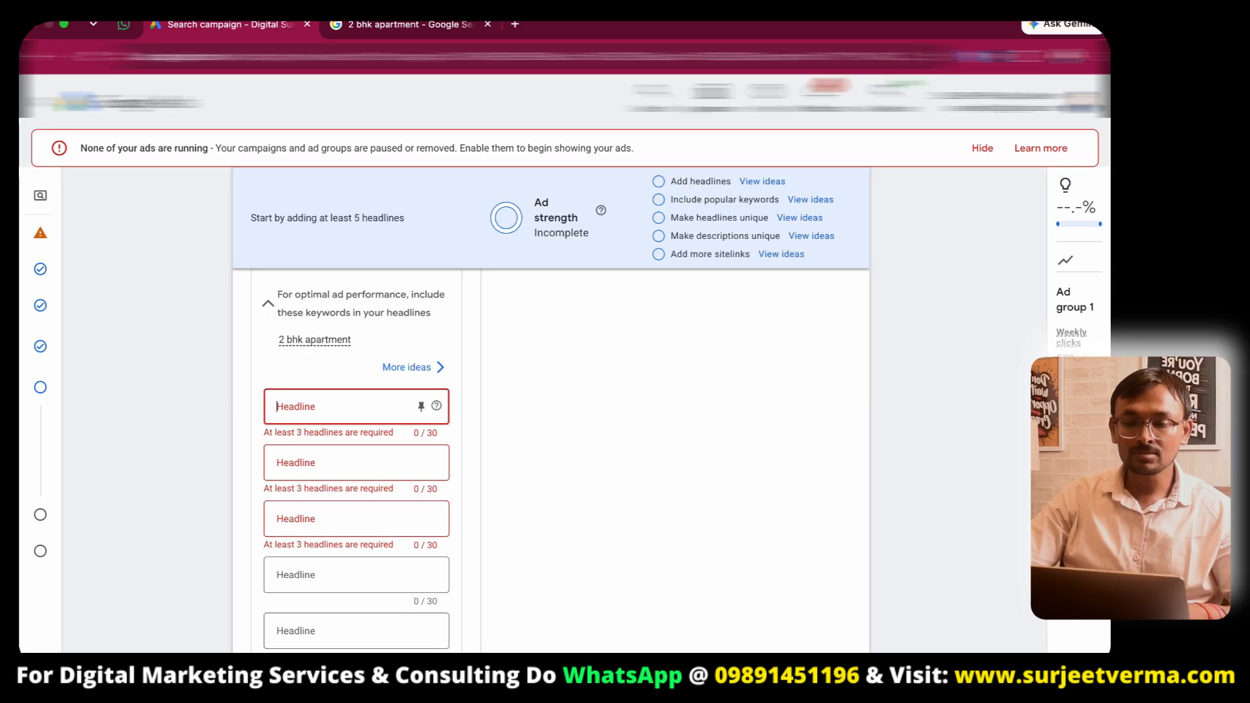
pyautogui.click(440, 26)
pyautogui.doubleClick(368, 102)
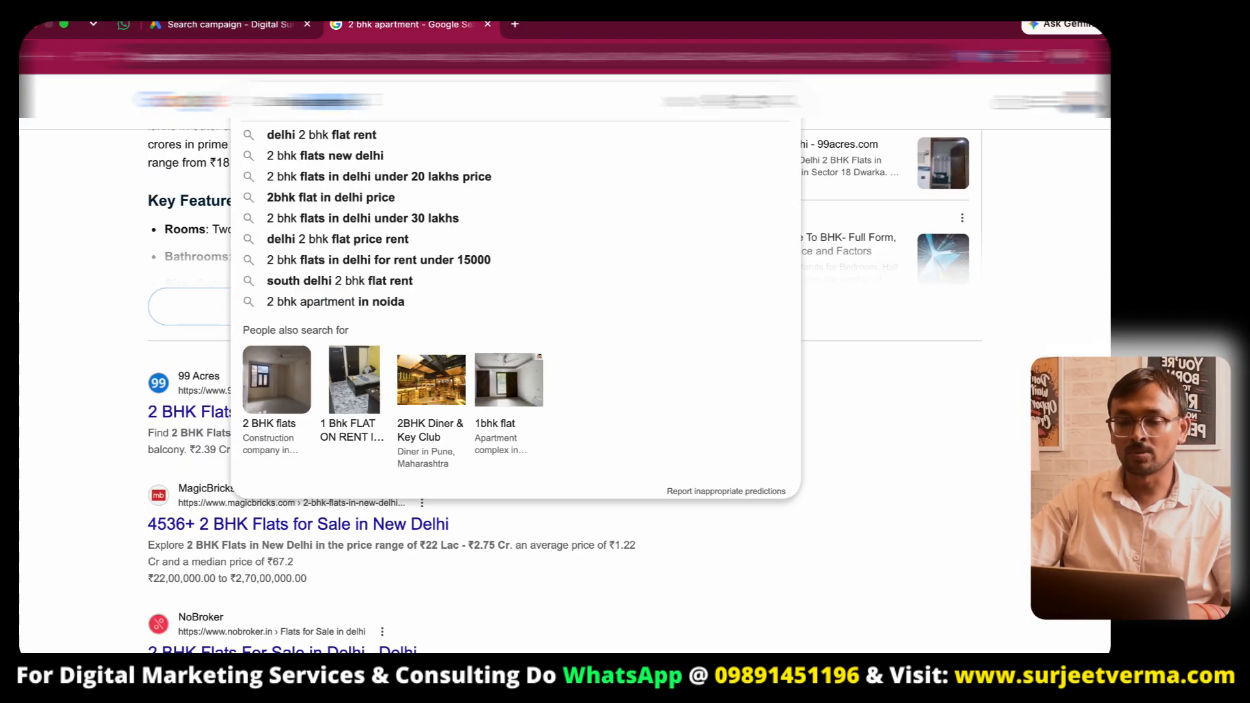
pyautogui.press('super+a')
pyautogui.press('super+c')
pyautogui.click(261, 25)
pyautogui.press('super+v')
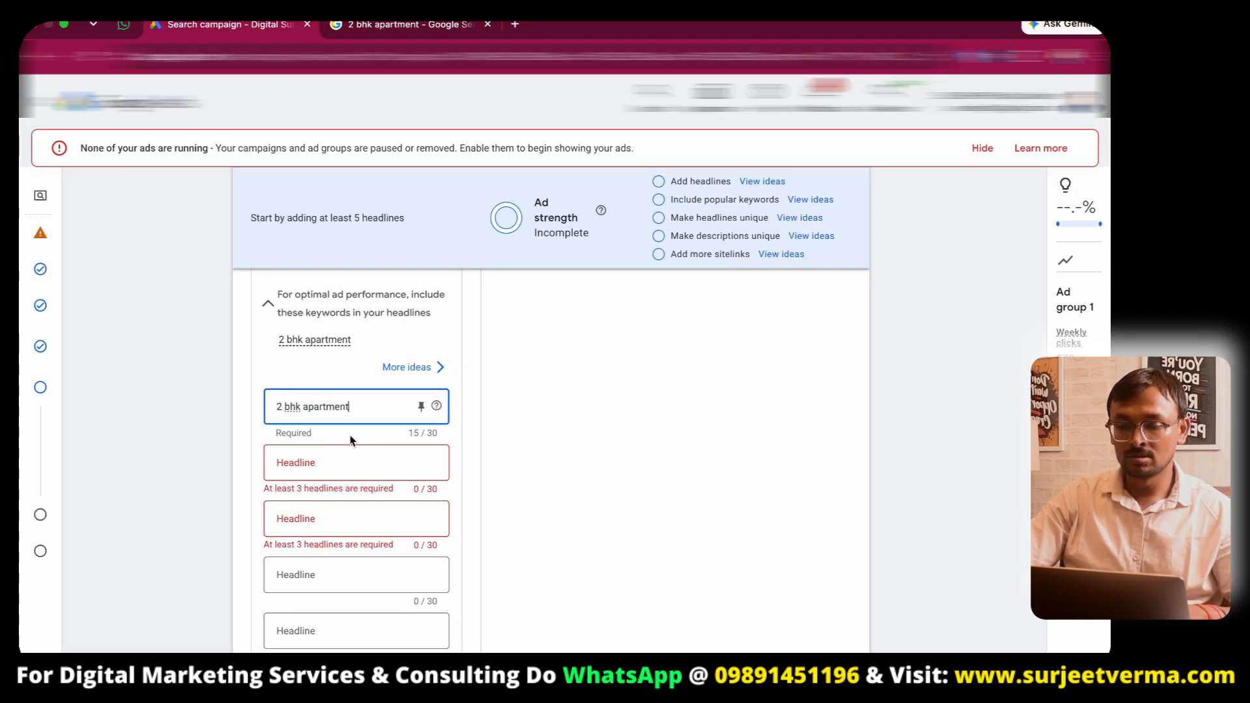
pyautogui.write('in nodia')
pyautogui.press('super+a')
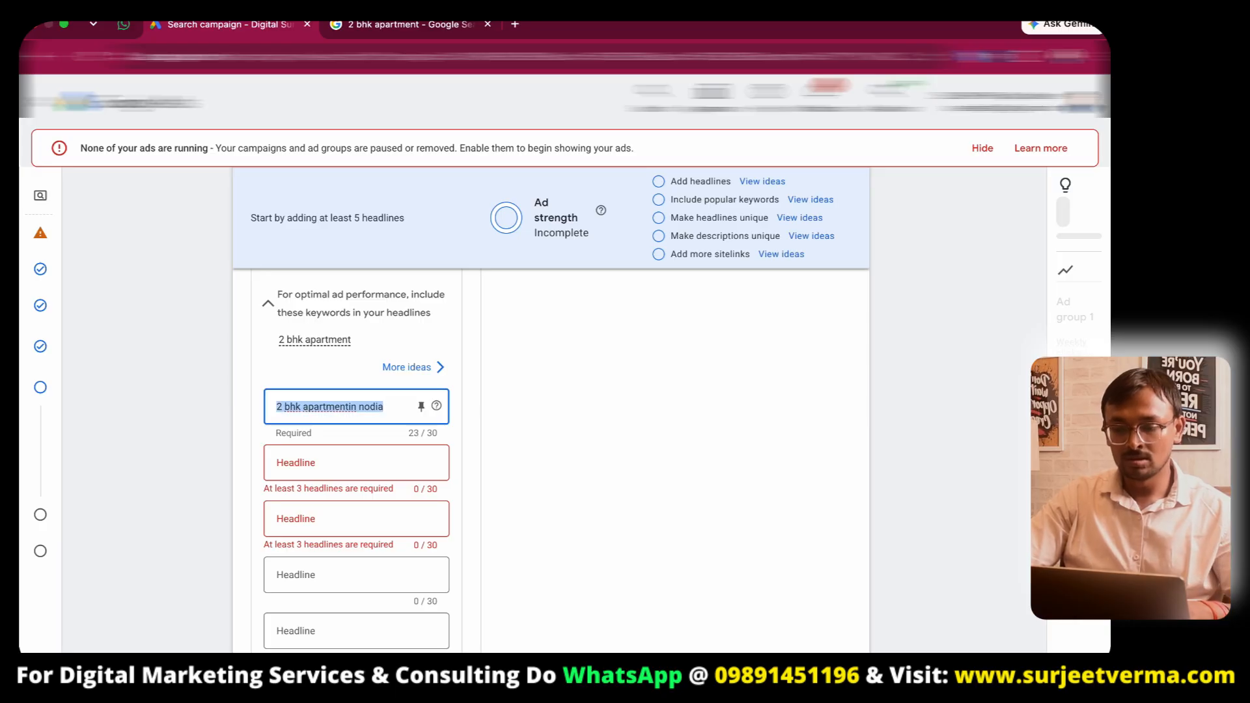
pyautogui.click(348, 406)
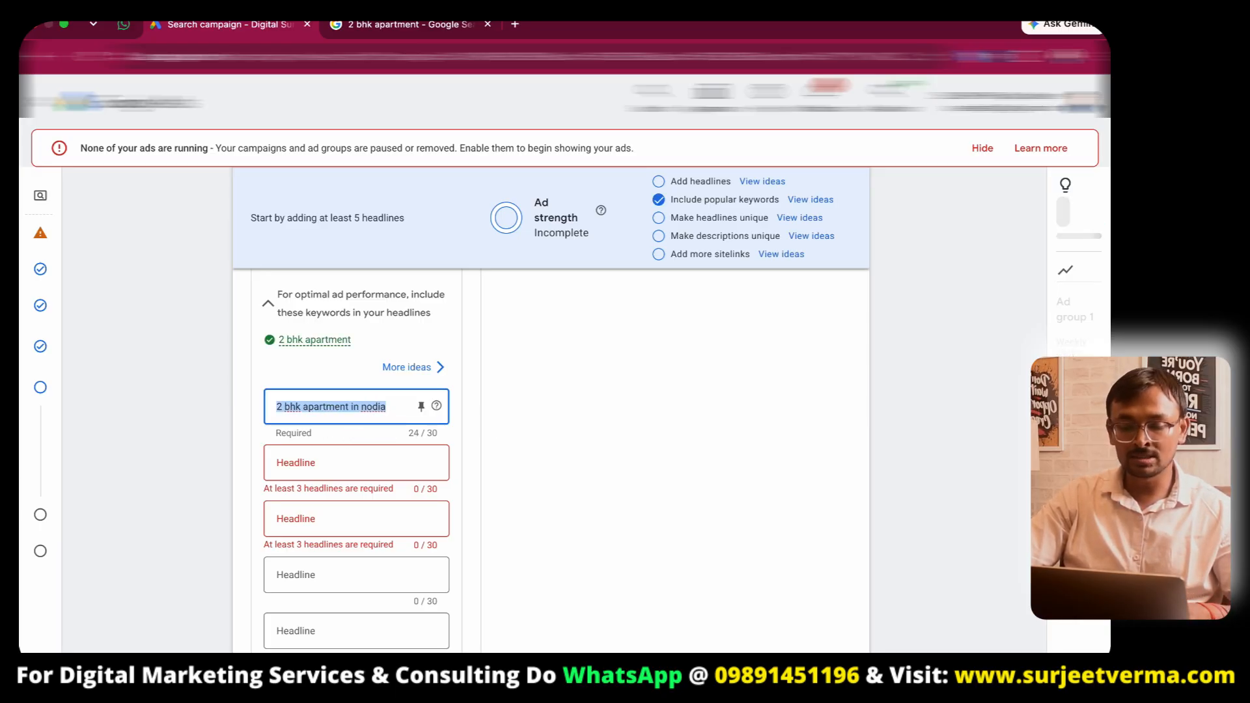
# - Enter the second headline "2 bhk apartment in Near delhi"
pyautogui.click(355, 462)
pyautogui.write('2 bhk apartment in nodia')
pyautogui.doubleClick(373, 462)
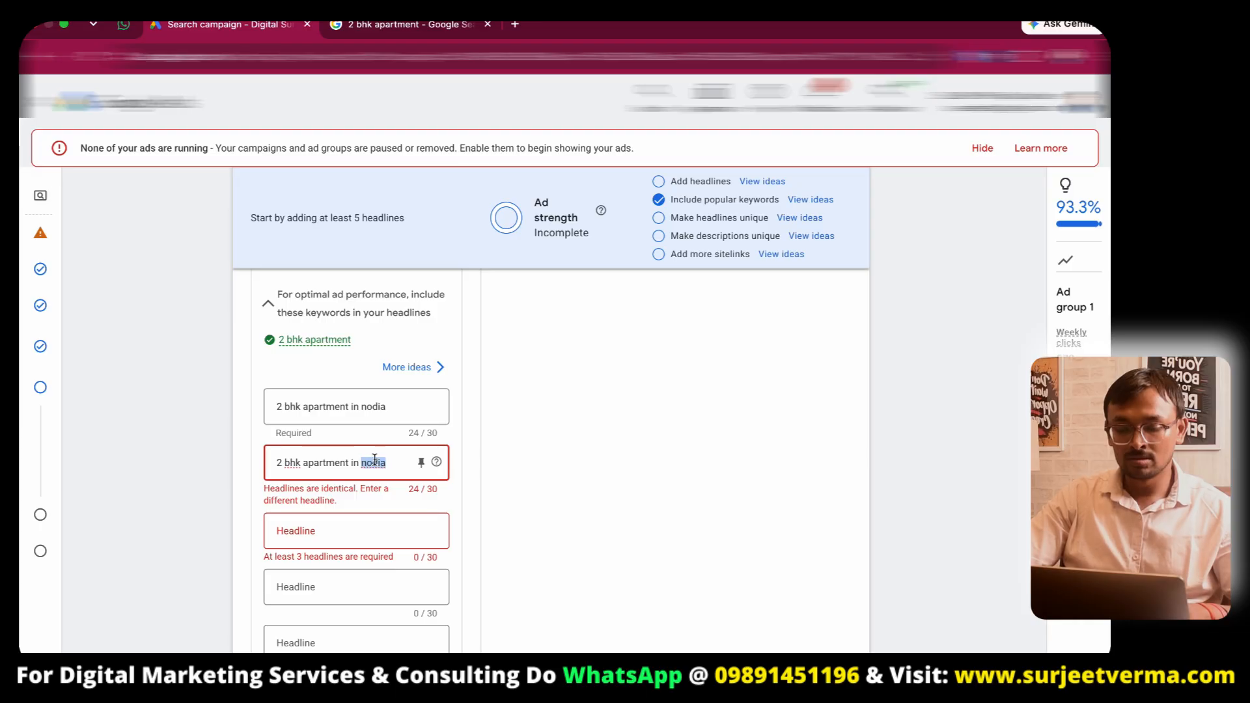
pyautogui.write('Delhi')
pyautogui.press('BackSpace')
pyautogui.press('BackSpace')
pyautogui.press('BackSpace')
pyautogui.press('BackSpace')
pyautogui.press('BackSpace')
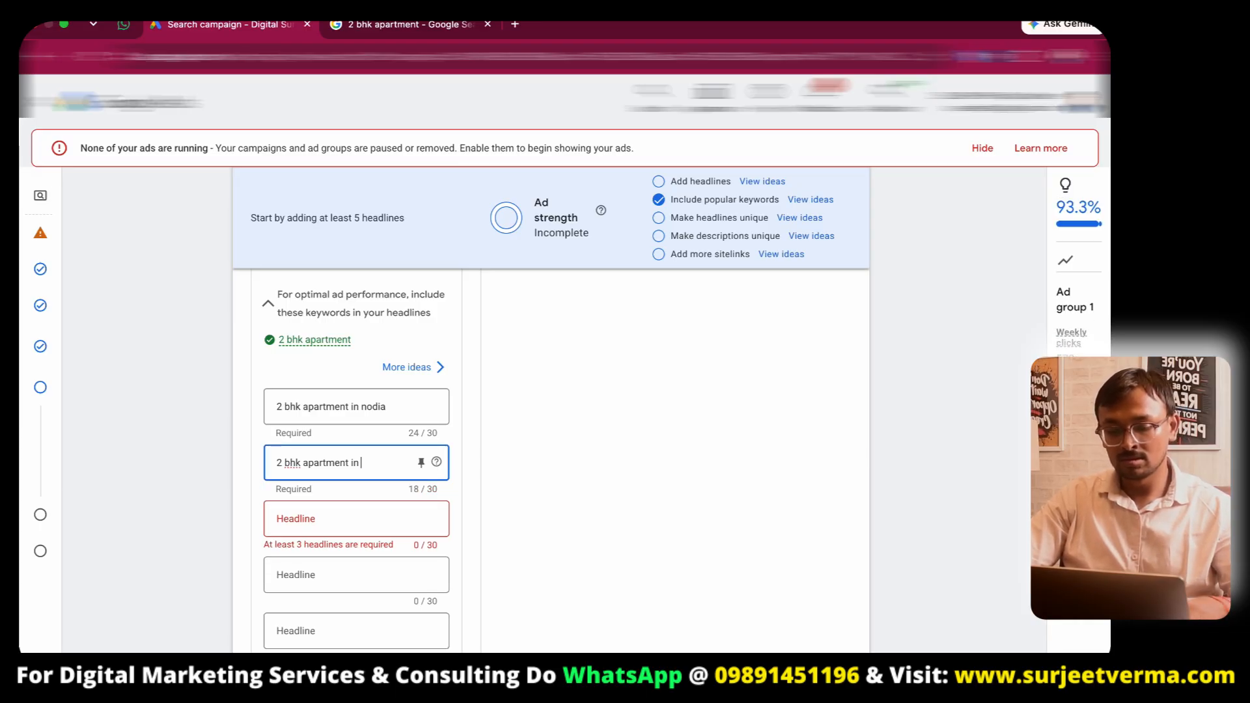
pyautogui.write('Near delhi')
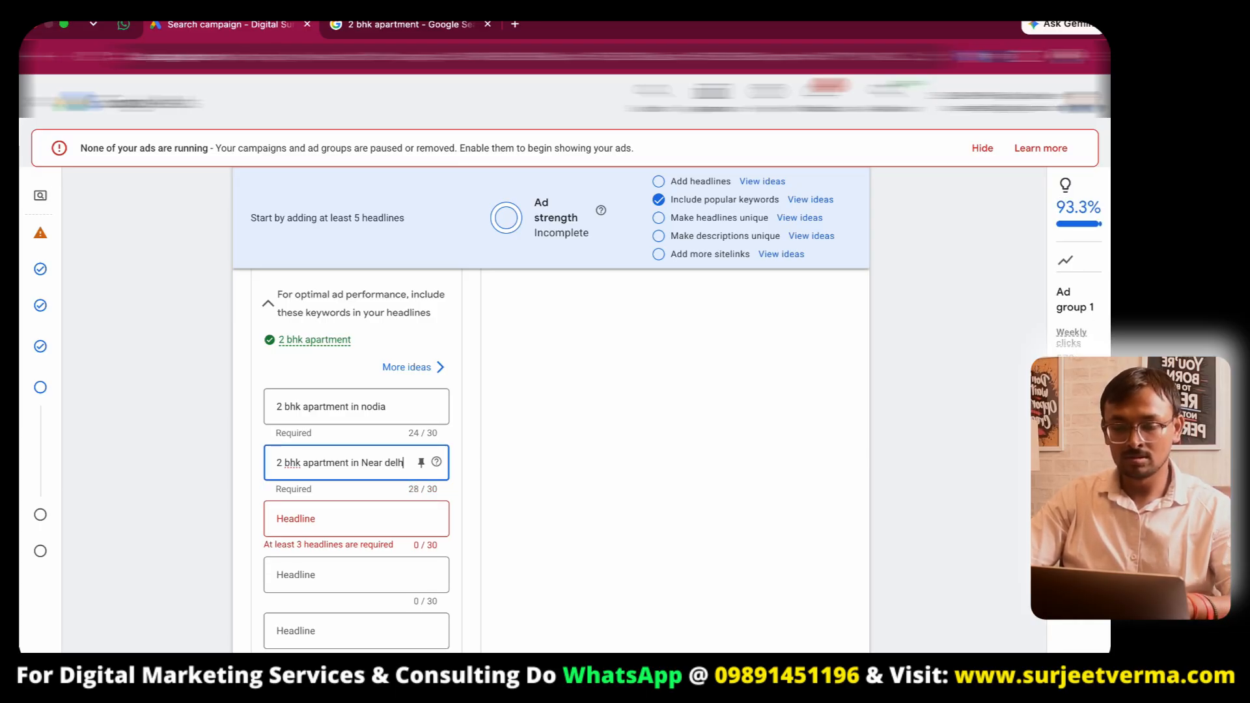
# - Enter the third headline "2 bhk apartment in nodia 63"
pyautogui.click(383, 518)
pyautogui.write('2 bhk apartment in nodia')
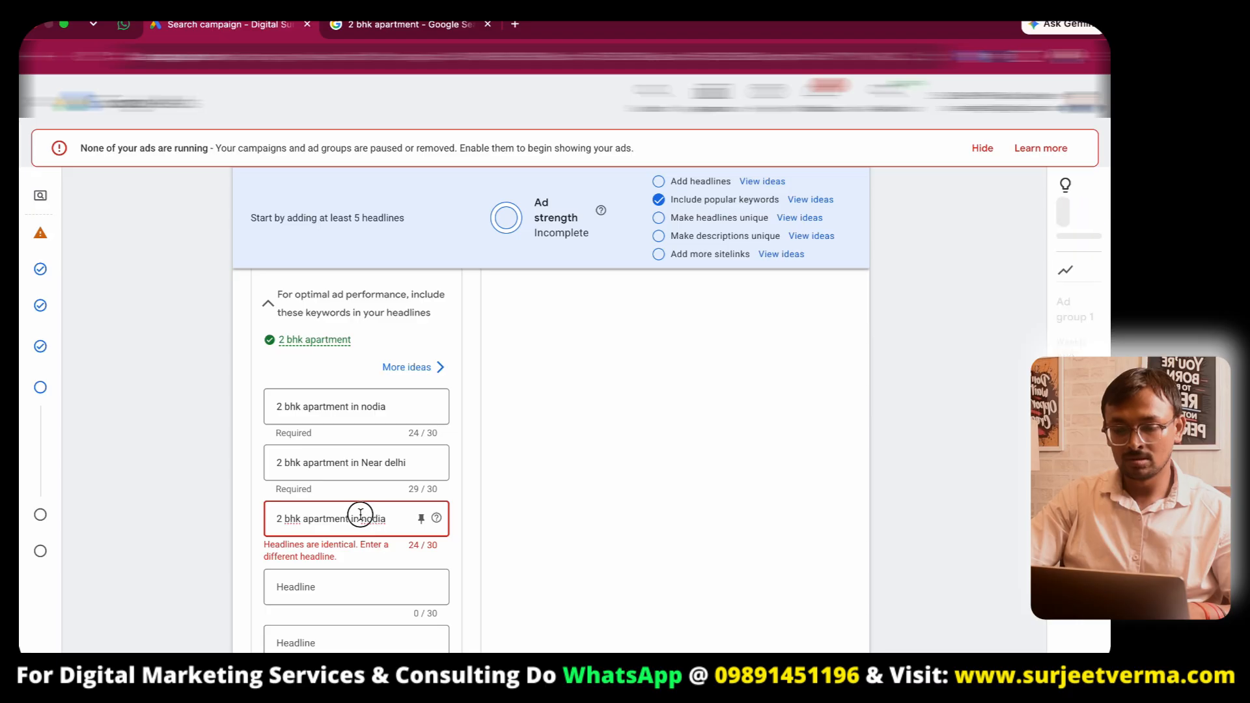
pyautogui.write('63')
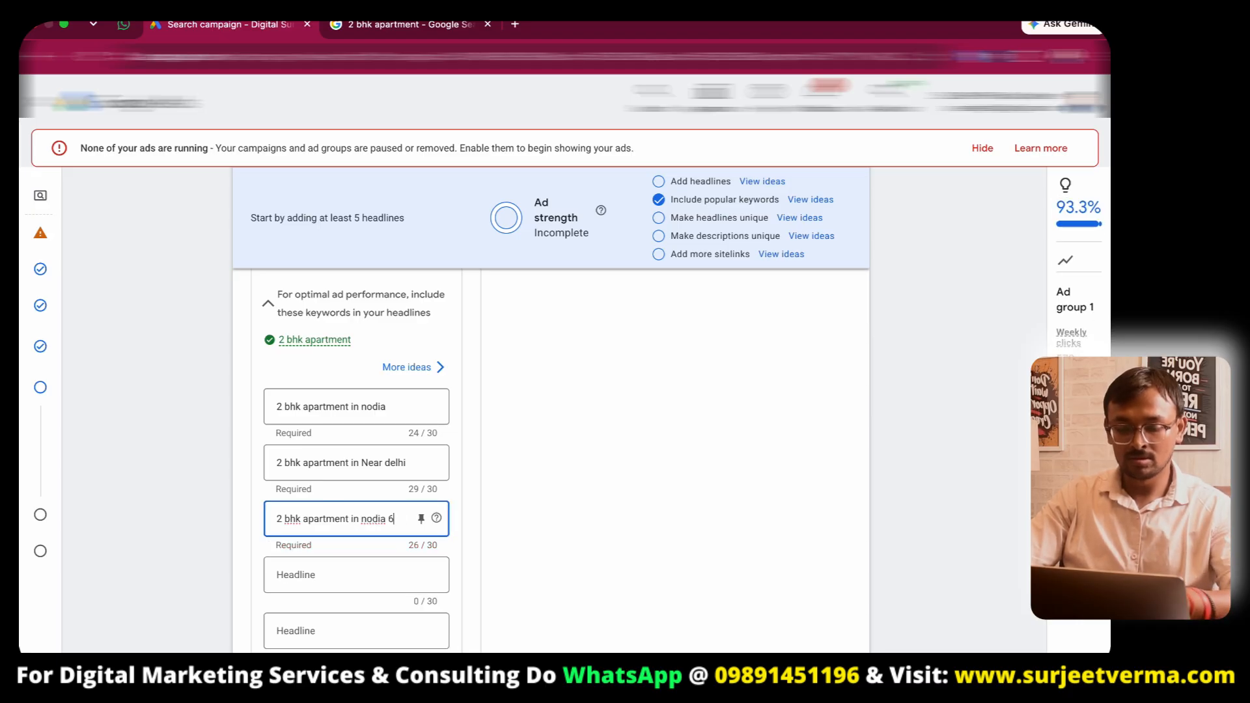
# - Enter the fourth headline "Book Site Visit Today"
pyautogui.click(313, 570)
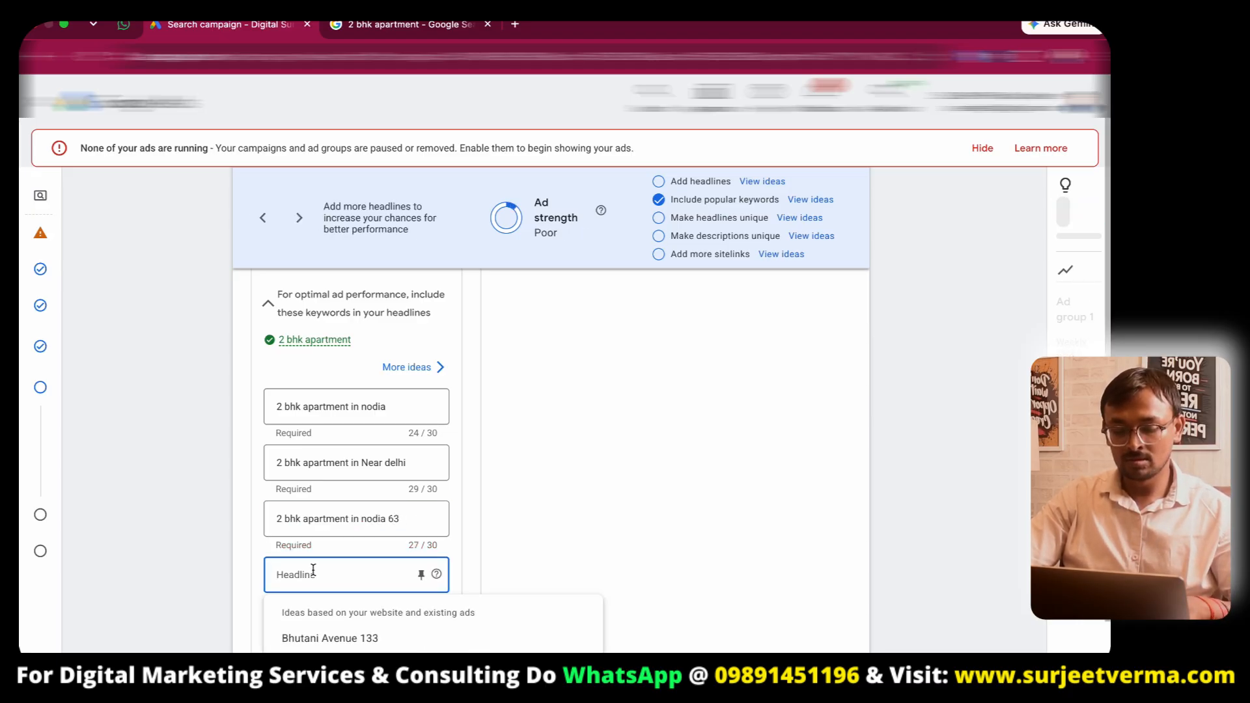
pyautogui.write('Cal')
pyautogui.press('BackSpace')
pyautogui.press('BackSpace')
pyautogui.press('BackSpace')
pyautogui.write('Boo')
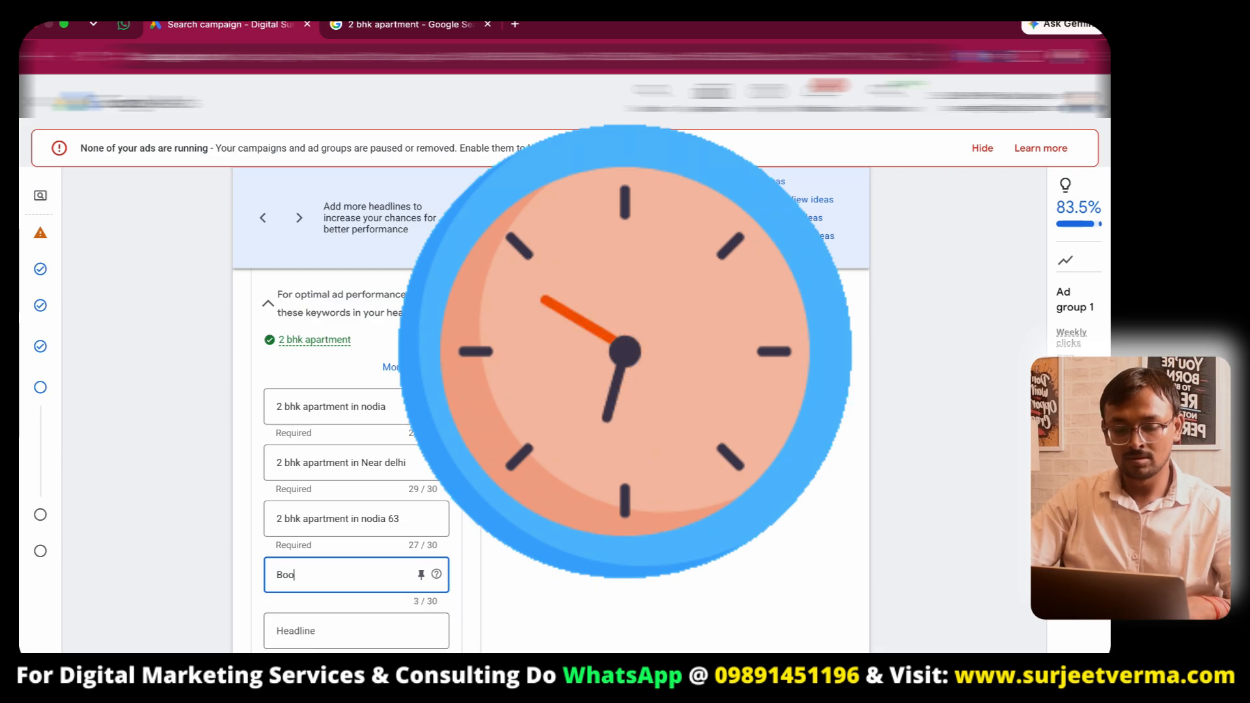
pyautogui.write('k Site Vist Today')
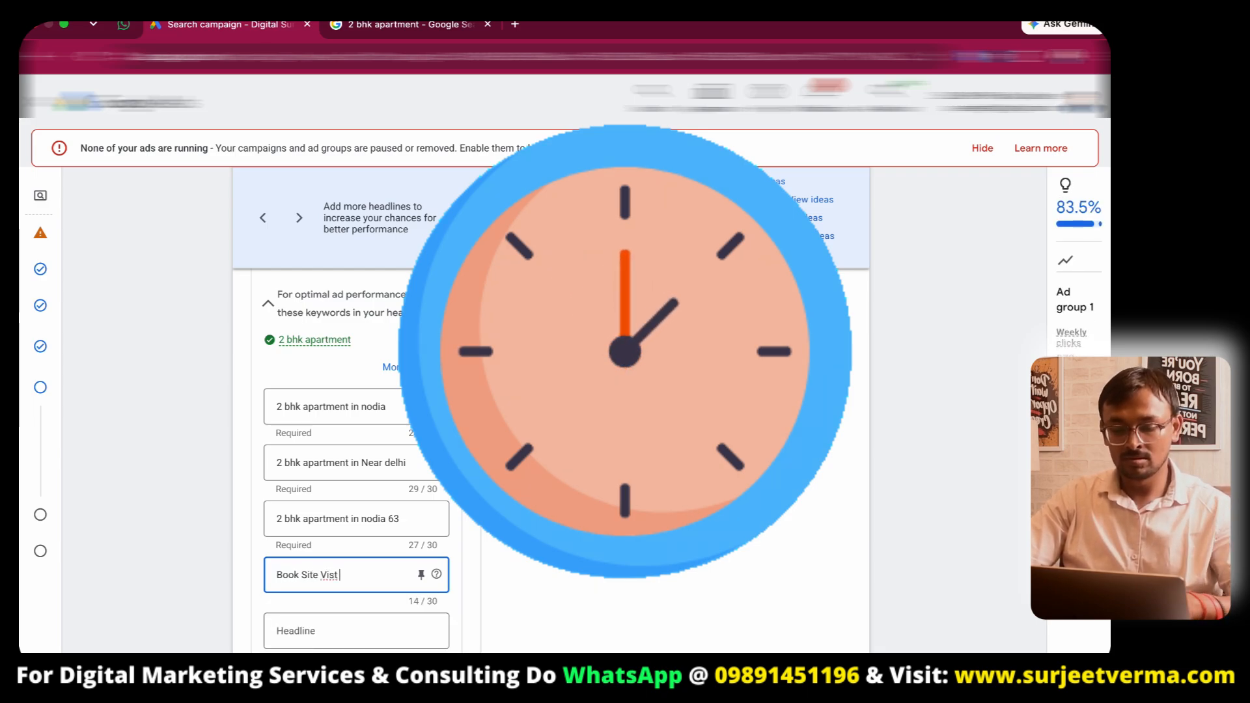
pyautogui.click(333, 574)
pyautogui.write('i')
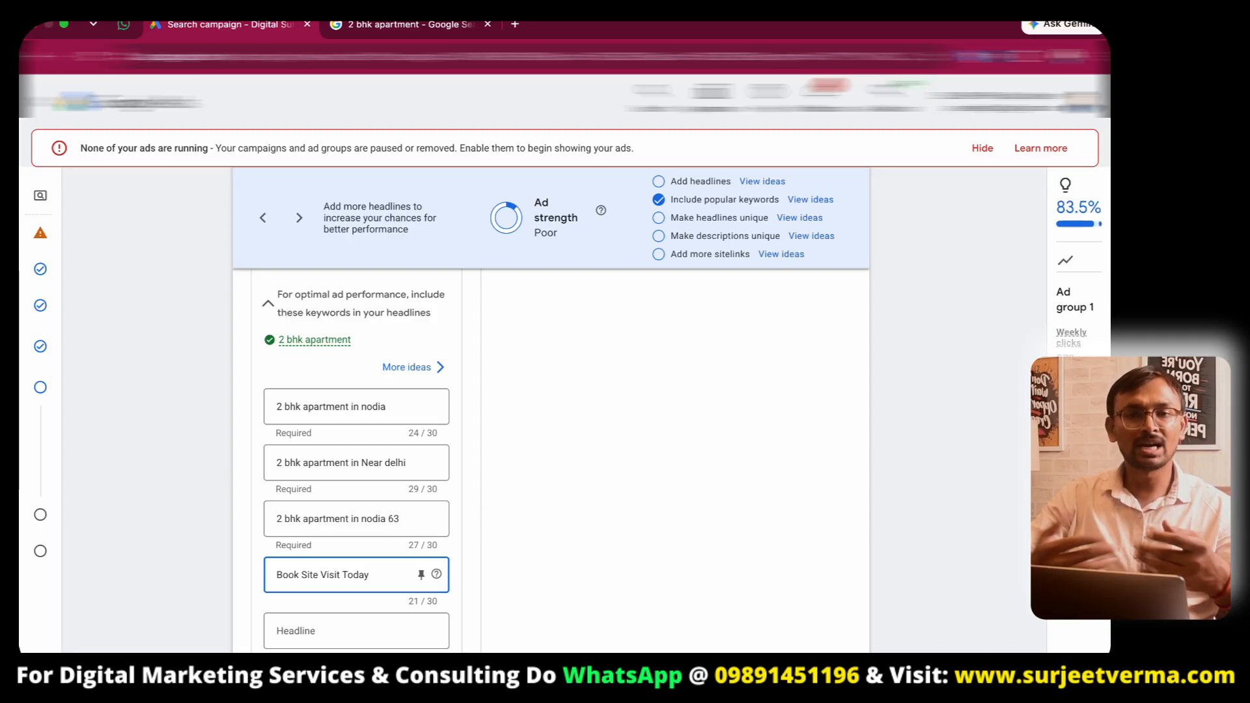
# - Enter two descriptions: "2 bhk apartment in nodia" and "2 bhk apartment in nodia, 63"
pyautogui.scroll(-10, 493, 581)
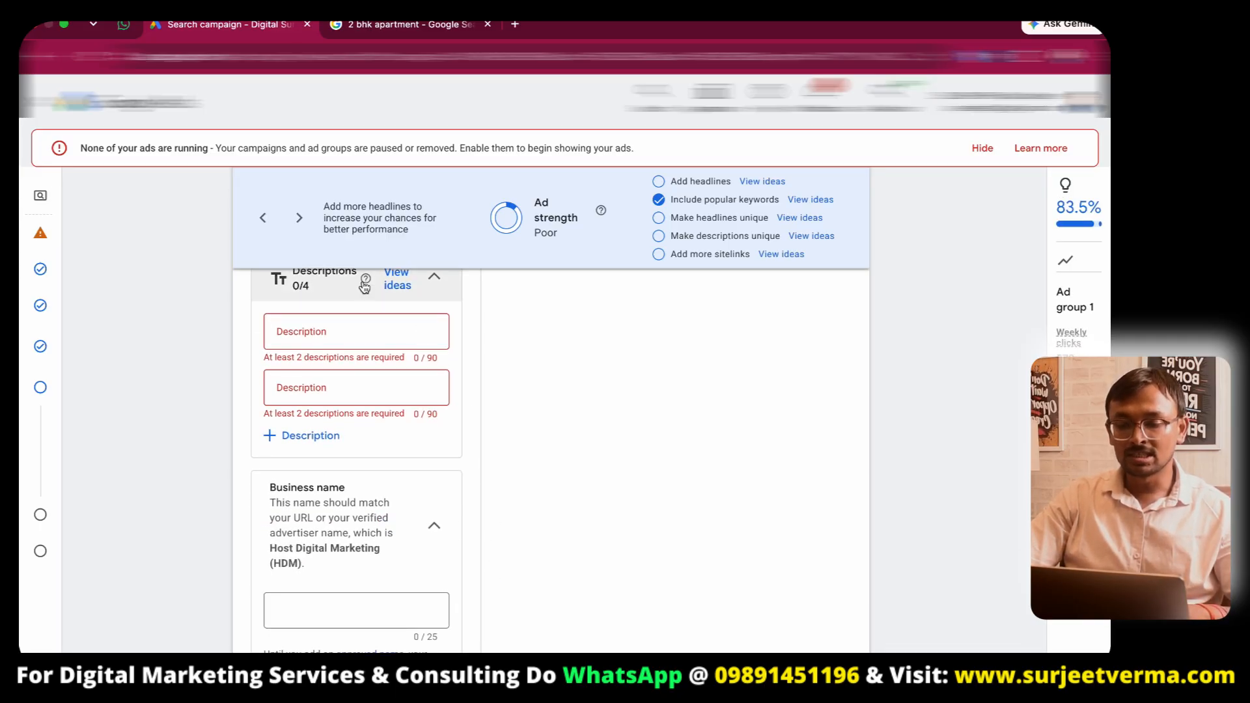
pyautogui.click(328, 330)
pyautogui.write('2 bhk apartment in nodia')
pyautogui.click(335, 391)
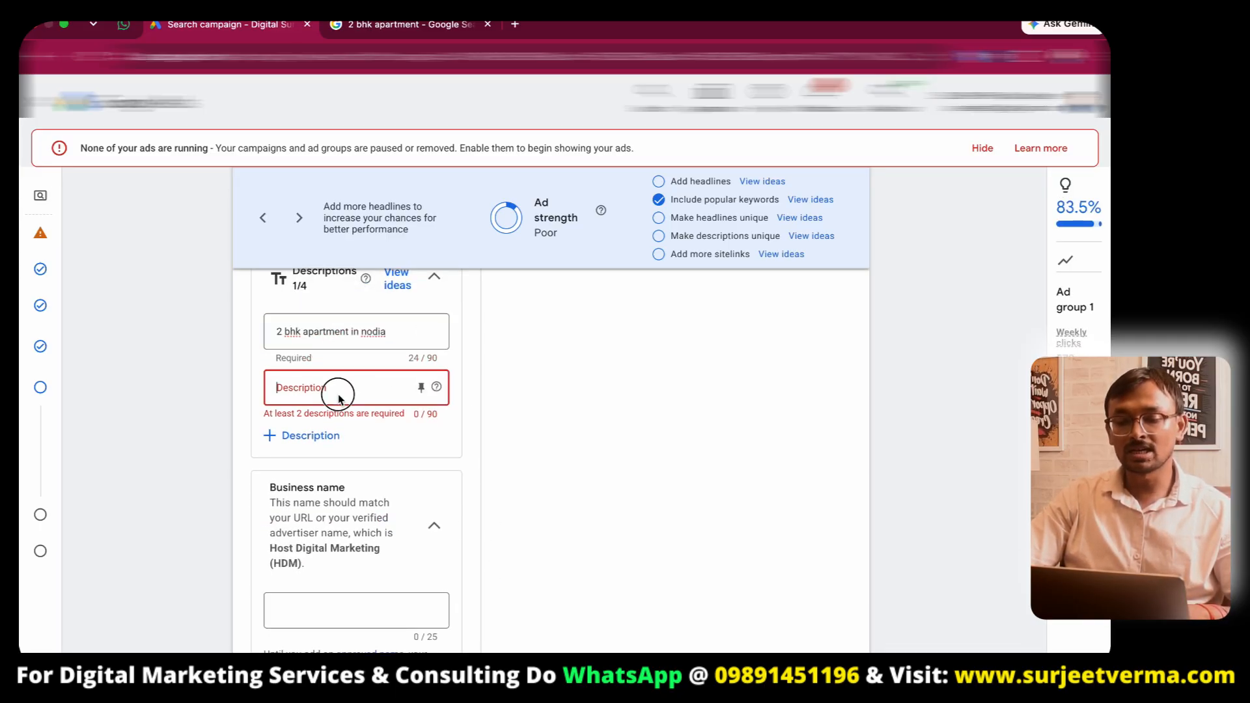
pyautogui.write('2 bhk apartment in nodia')
pyautogui.write(',')
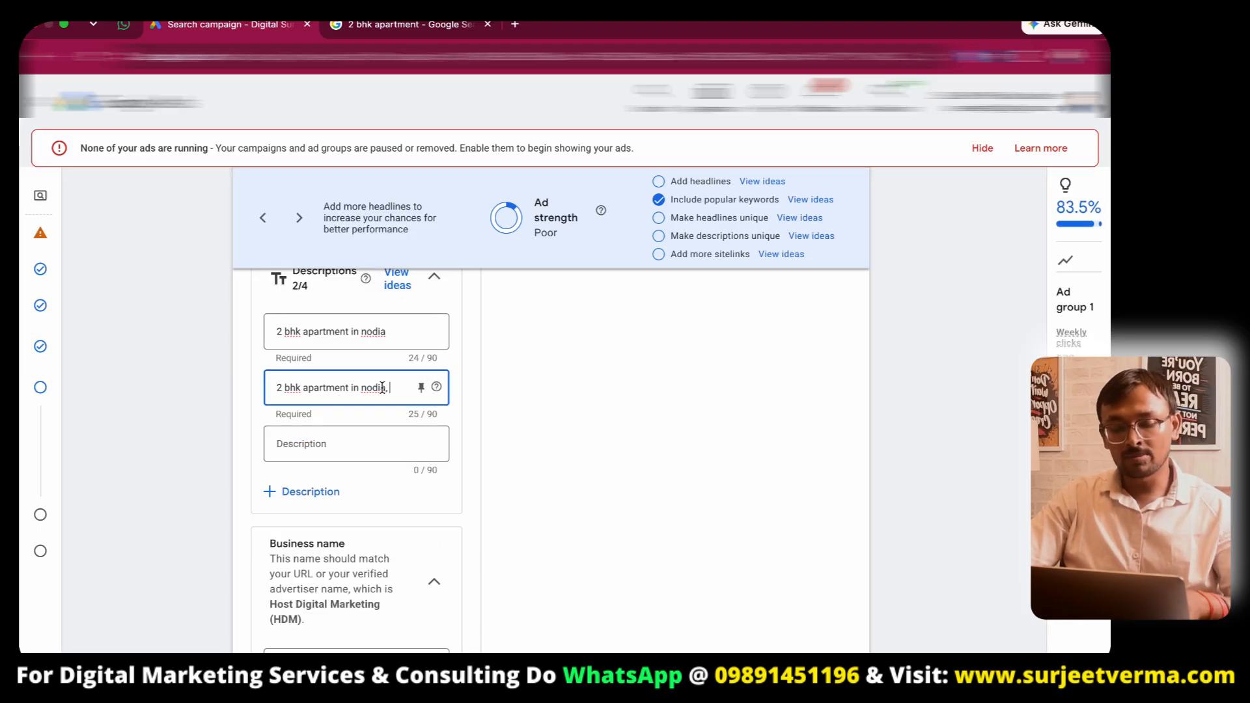
pyautogui.write('60')
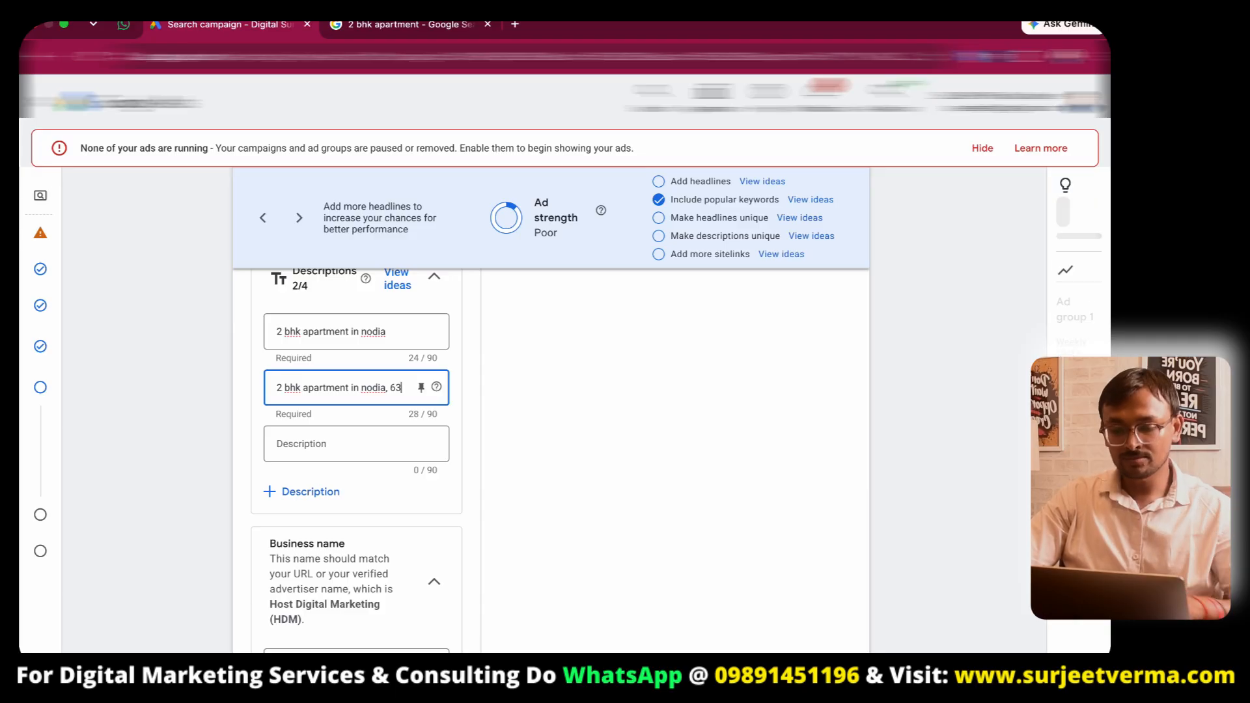
# - Browse the Google search results for "2 bhk apartment" in the other tab
pyautogui.scroll(-3, 420, 484)
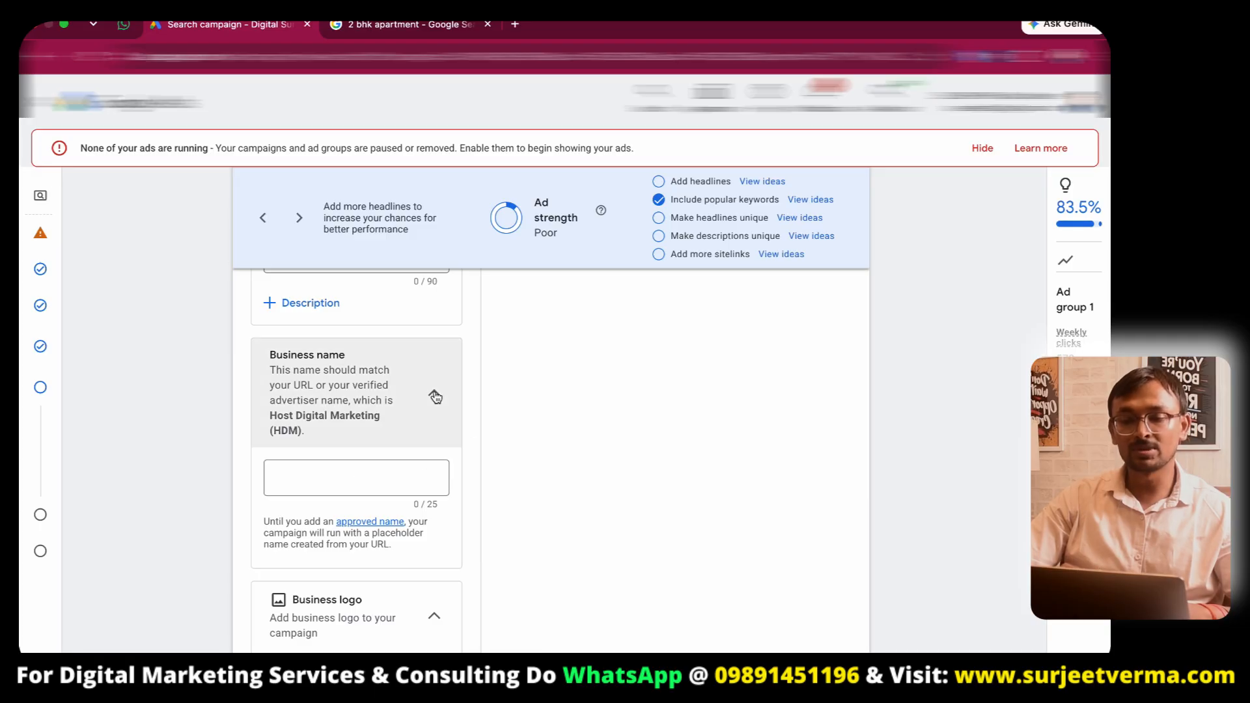
pyautogui.hotkey('ctrl', 'Tab')
pyautogui.click(40, 384)
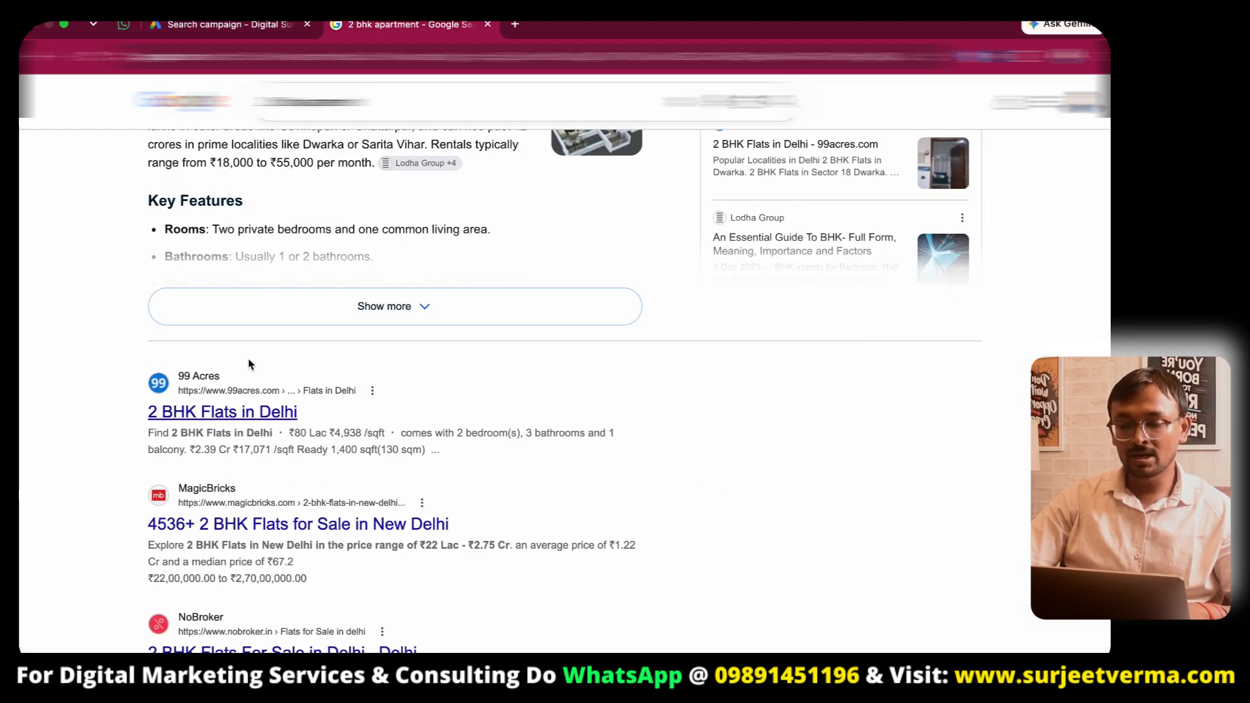
pyautogui.hotkey('ctrl', 'shift', 'Tab')
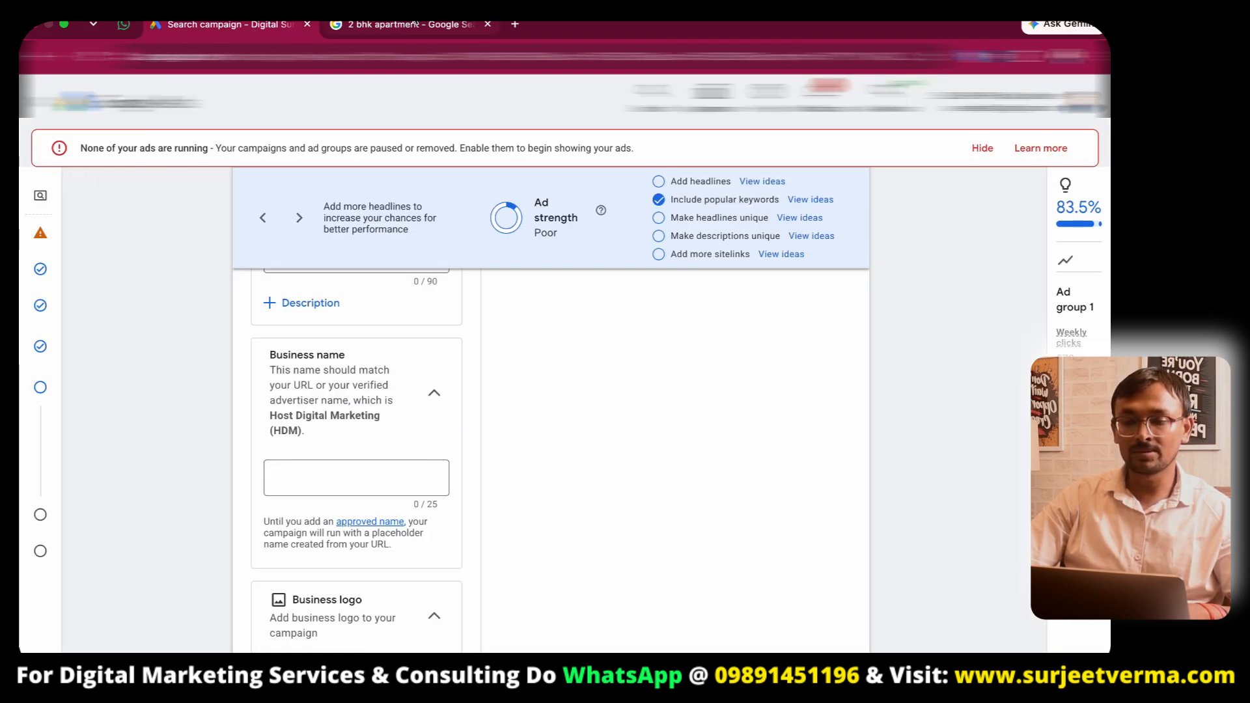
pyautogui.hotkey('ctrl', 'Tab')
pyautogui.scroll(-10, 274, 423)
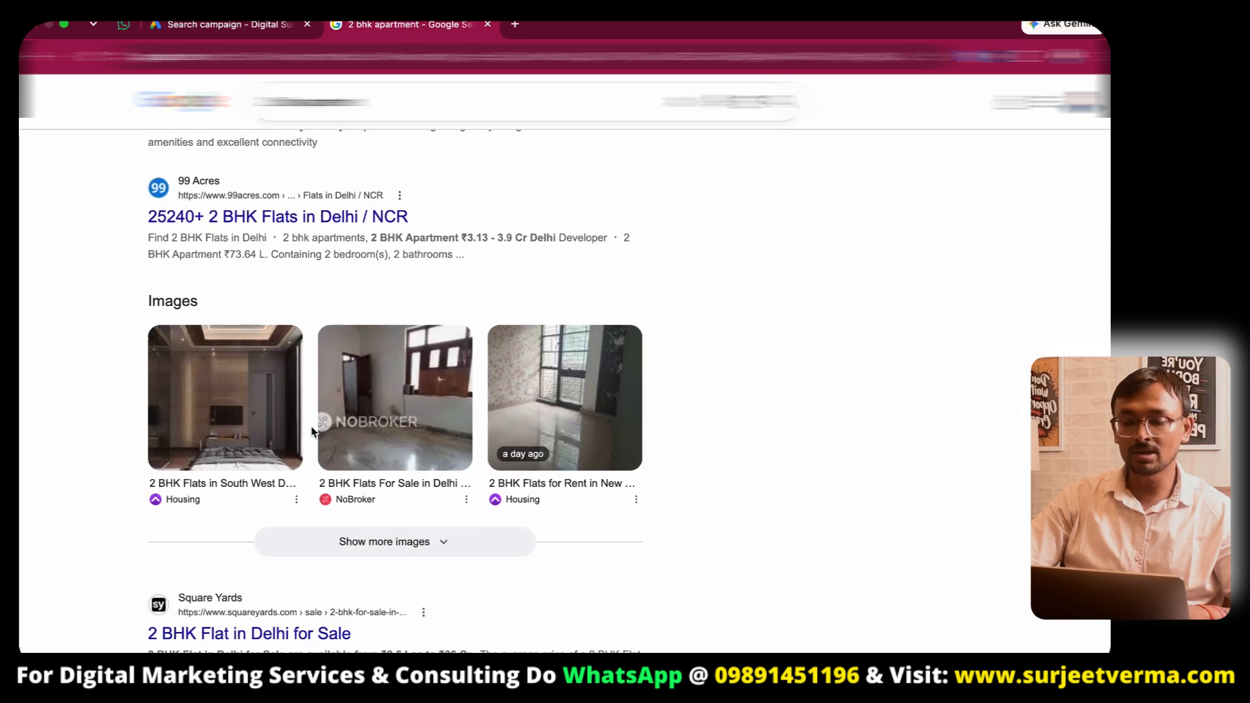
pyautogui.scroll(1, 299, 426)
pyautogui.scroll(-1, 312, 431)
pyautogui.scroll(3, 313, 432)
pyautogui.scroll(-9, 322, 403)
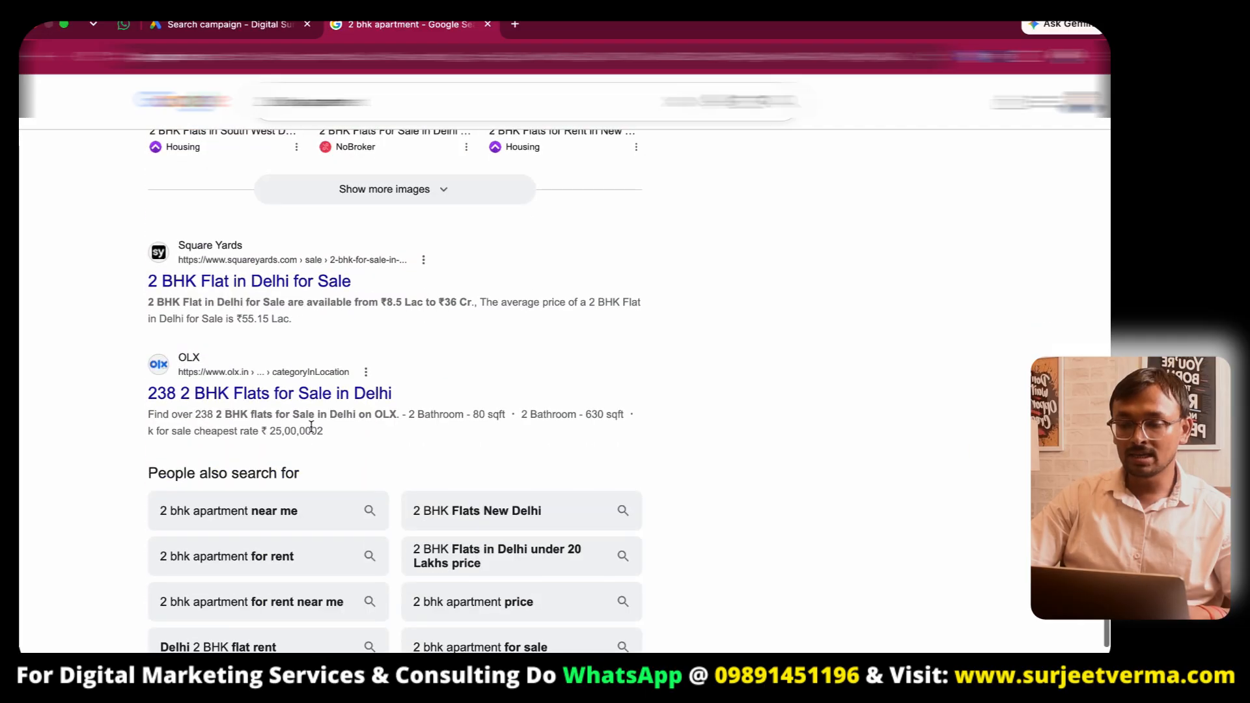
pyautogui.scroll(15, 322, 339)
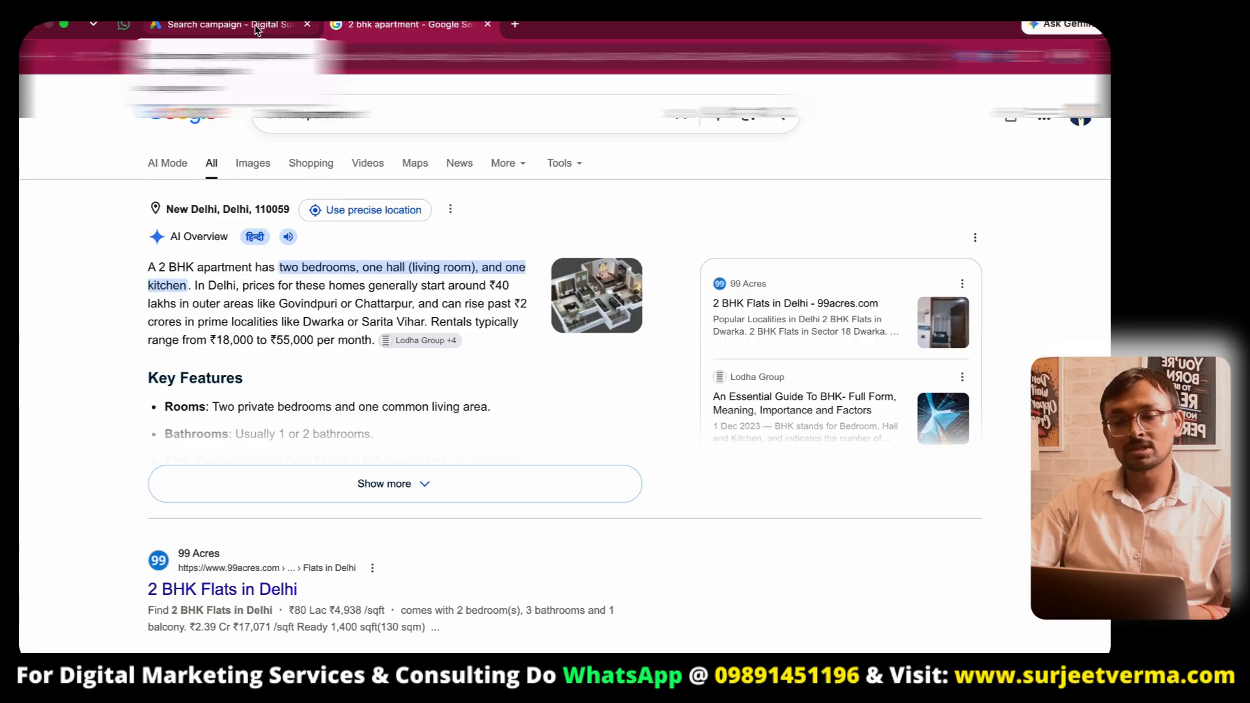
# - Scroll to the sitelinks section and study the sponsored ad in the Google search results
pyautogui.click(256, 30)
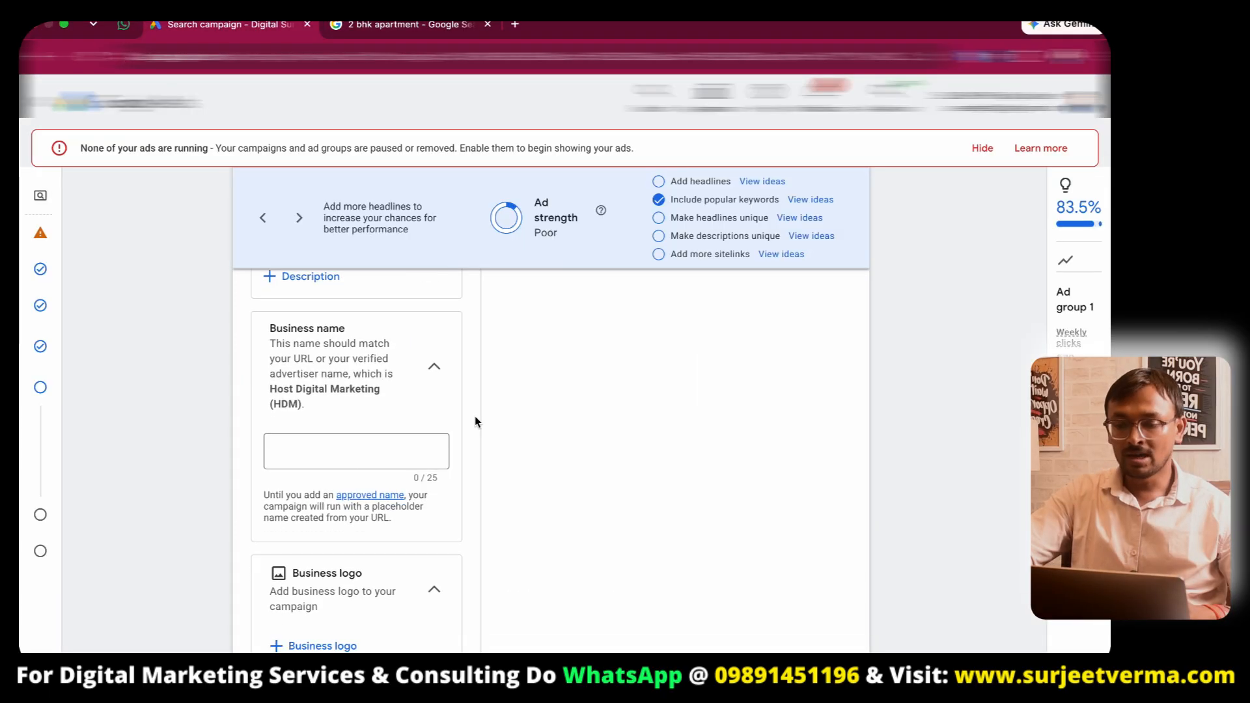
pyautogui.scroll(-4, 338, 498)
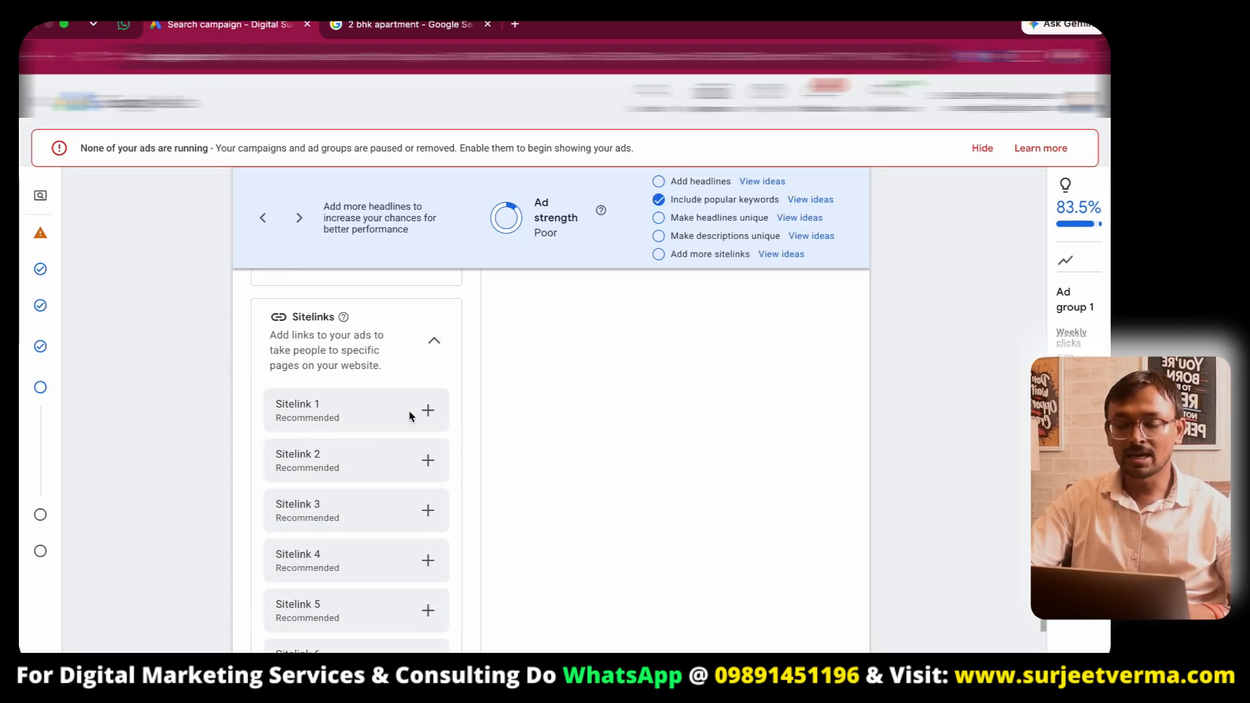
pyautogui.click(377, 26)
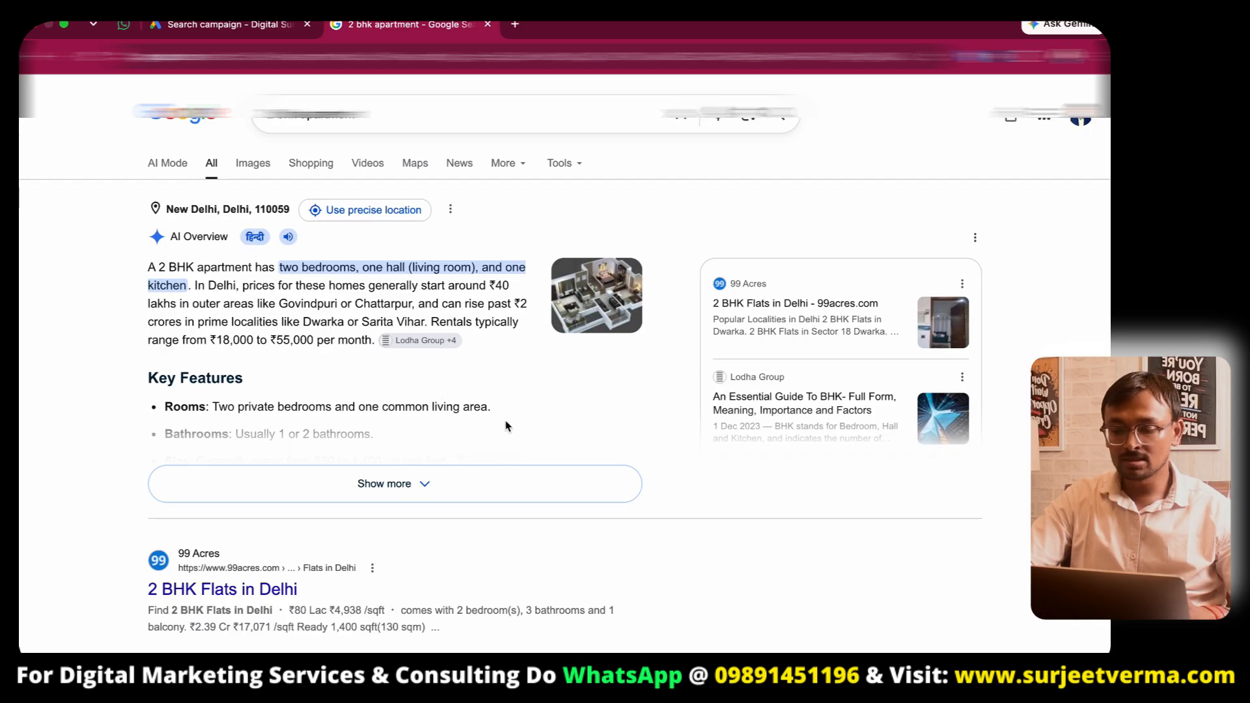
pyautogui.scroll(-10, 507, 426)
pyautogui.scroll(-5, 507, 426)
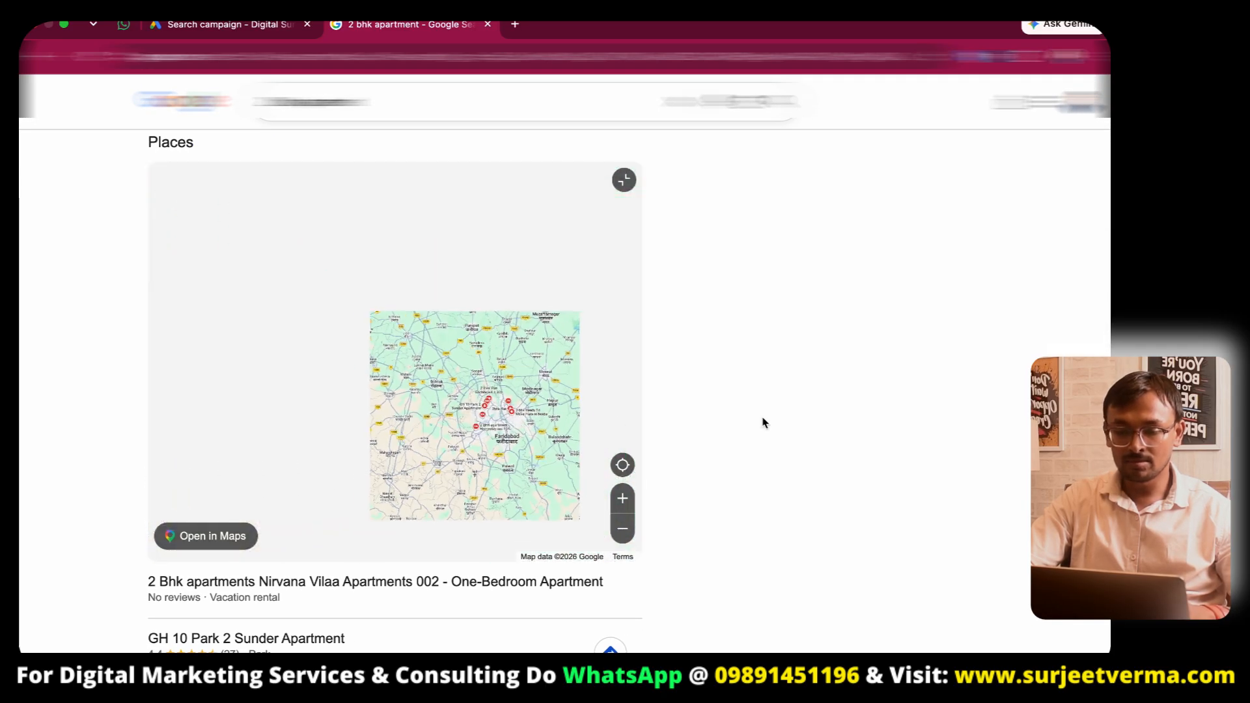
pyautogui.scroll(10, 819, 433)
pyautogui.scroll(-1, 818, 432)
pyautogui.scroll(2, 818, 432)
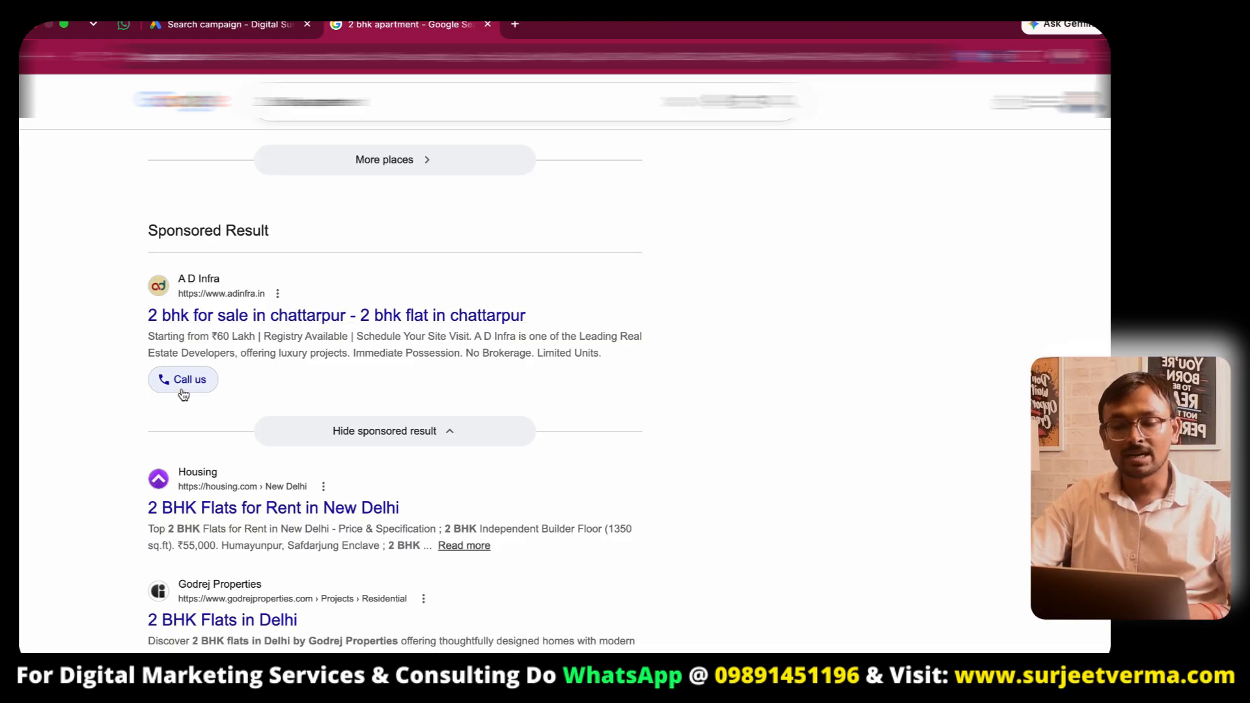
pyautogui.click(265, 26)
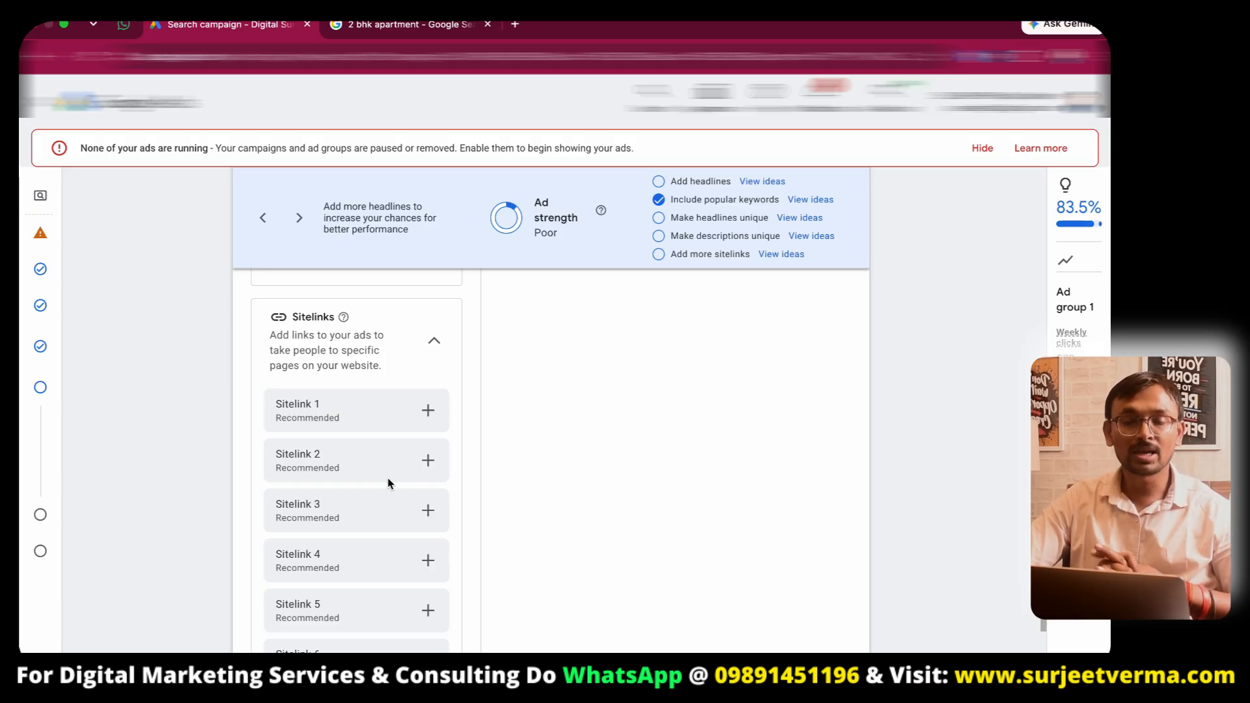
# - Review the Bhutani Avenue 133 landing page highlights, then return to the ad's sitelinks section
pyautogui.click(369, 22)
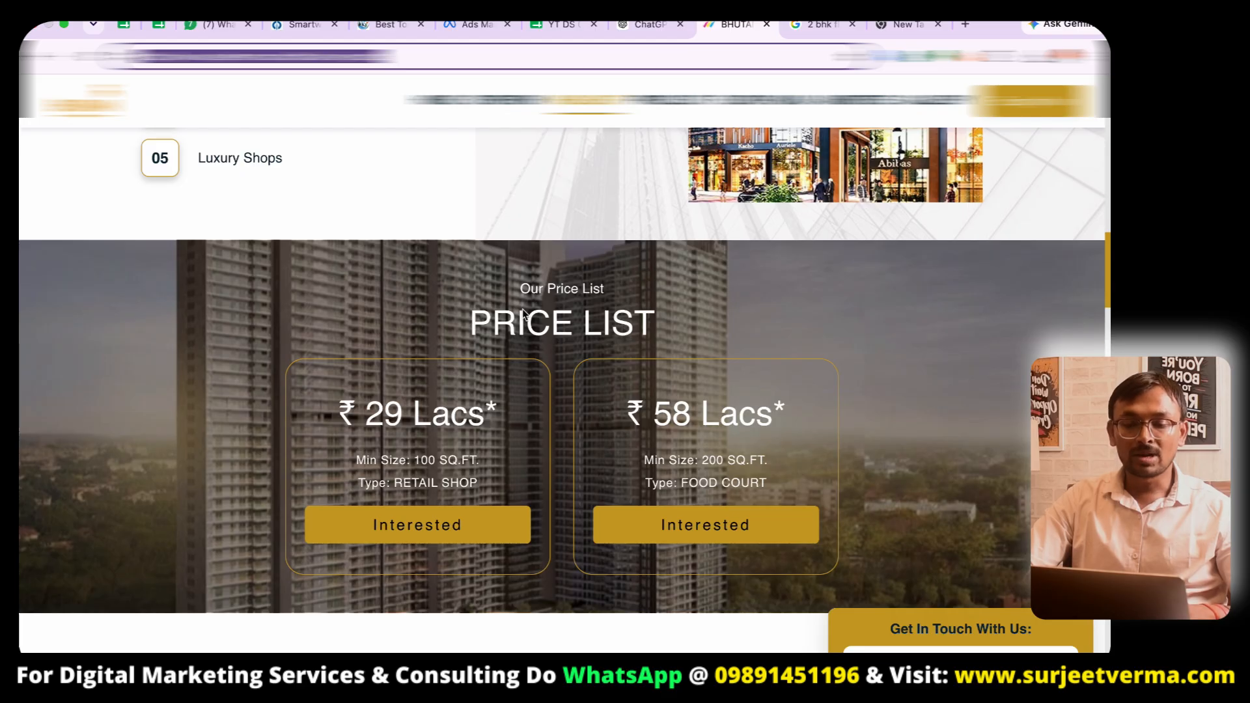
pyautogui.scroll(9, 523, 314)
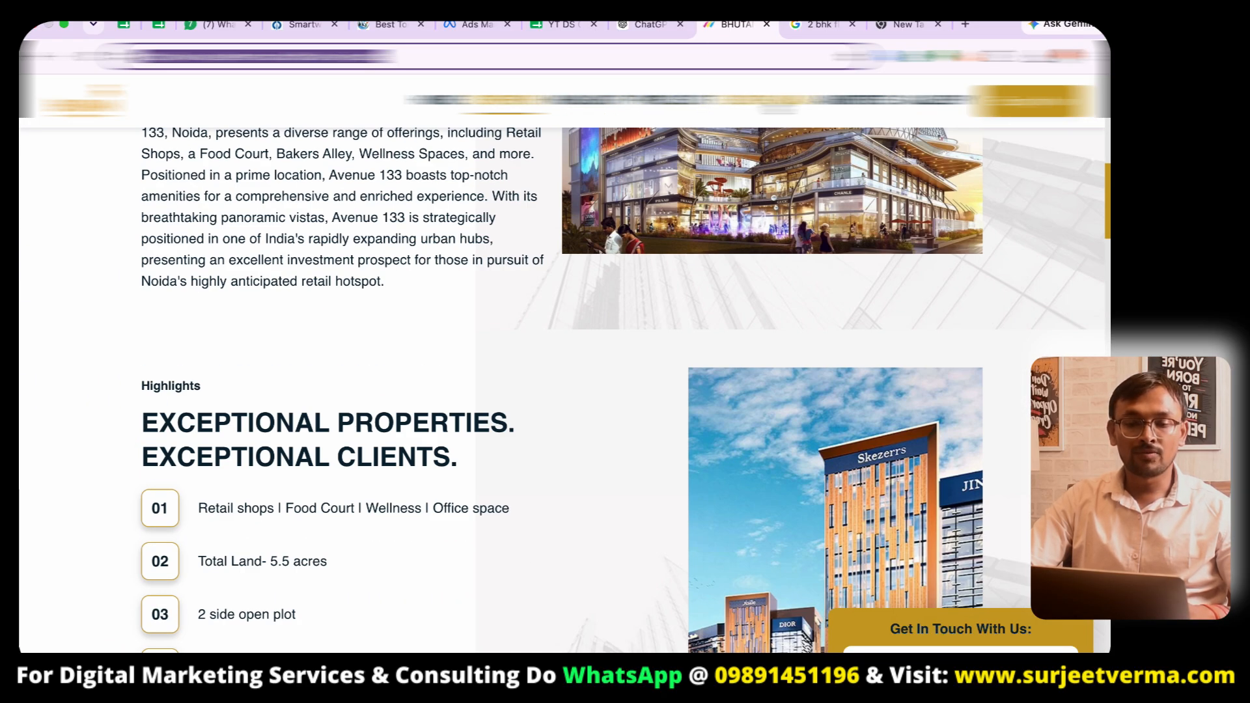
pyautogui.hotkey('ctrl', 'Right')
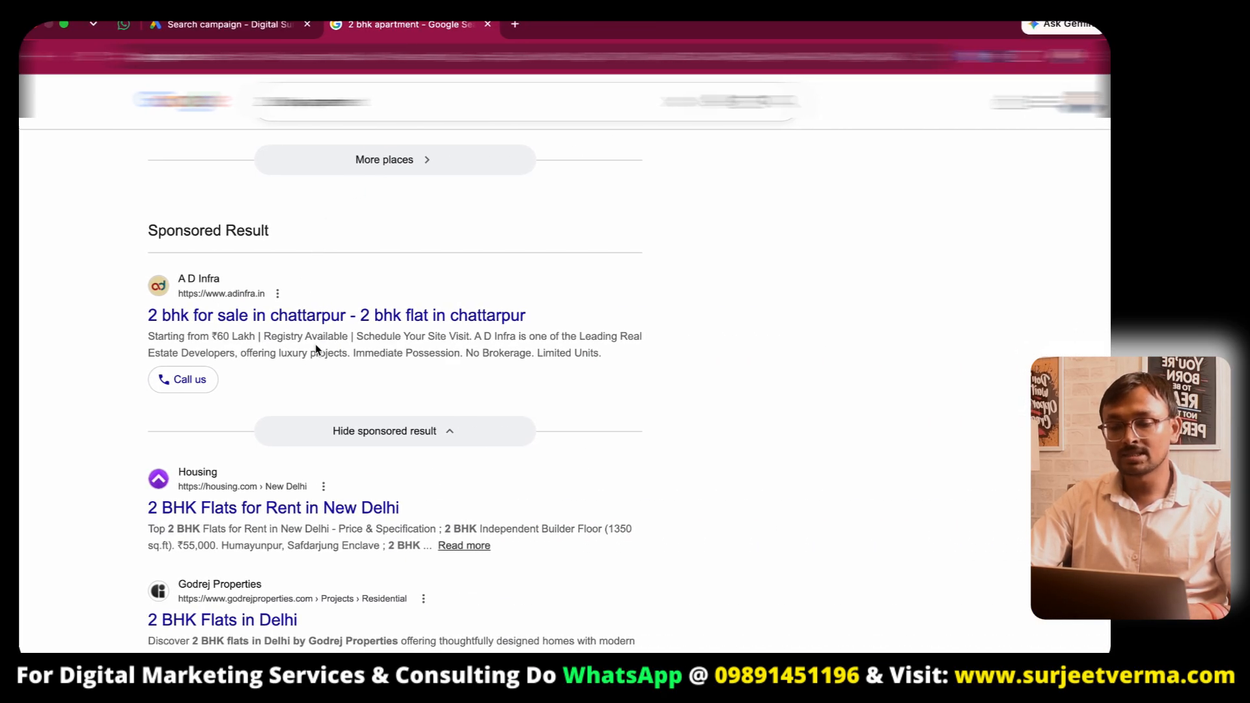
pyautogui.click(221, 26)
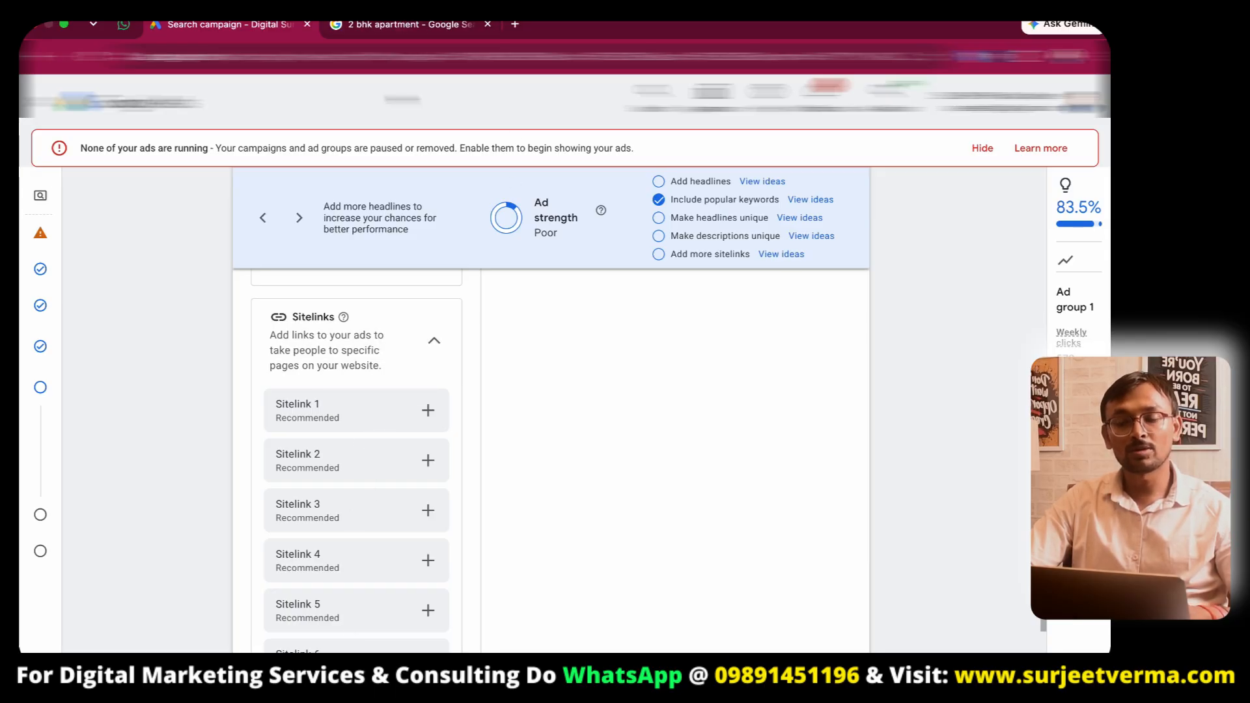
# - Glance at the landing page again, then scroll the ad editor down to the Callouts section
pyautogui.hotkey('ctrl', 'Left')
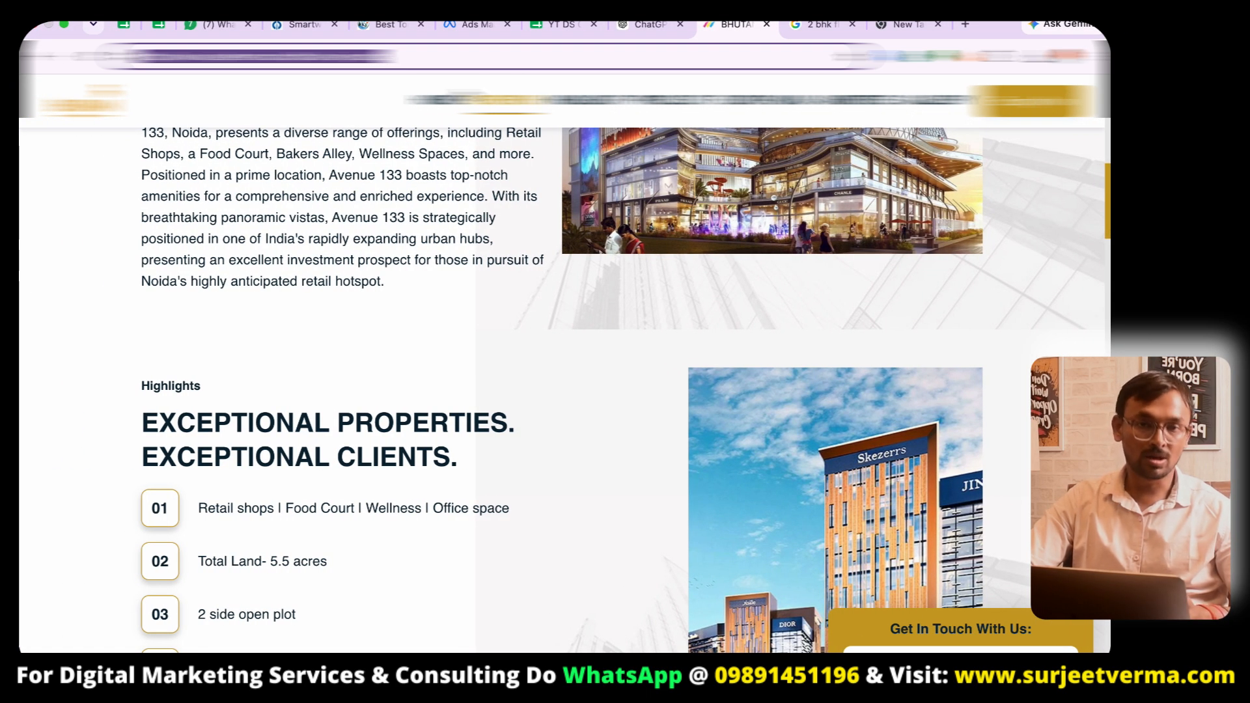
pyautogui.hotkey('ctrl', 'Right')
pyautogui.scroll(-5, 393, 438)
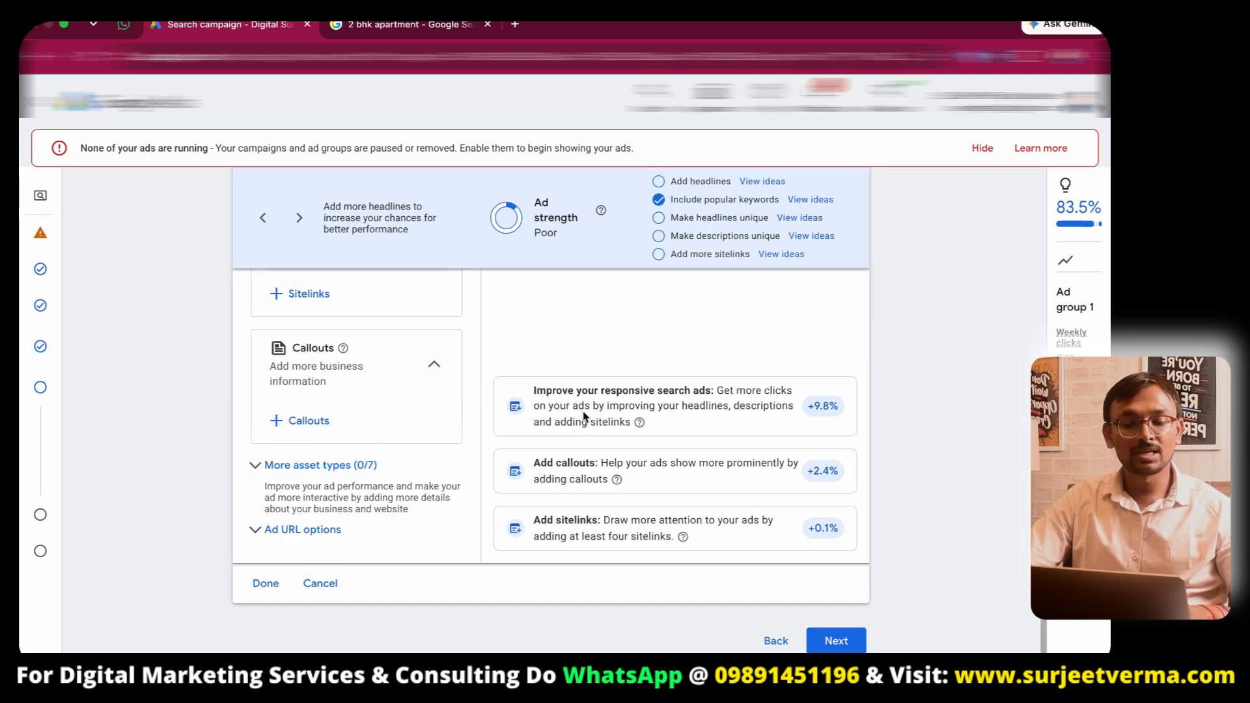
# - Search Google in a new tab for callouts examples, view an image example, and return to the campaign tab
pyautogui.doubleClick(575, 462)
pyautogui.press('super+c')
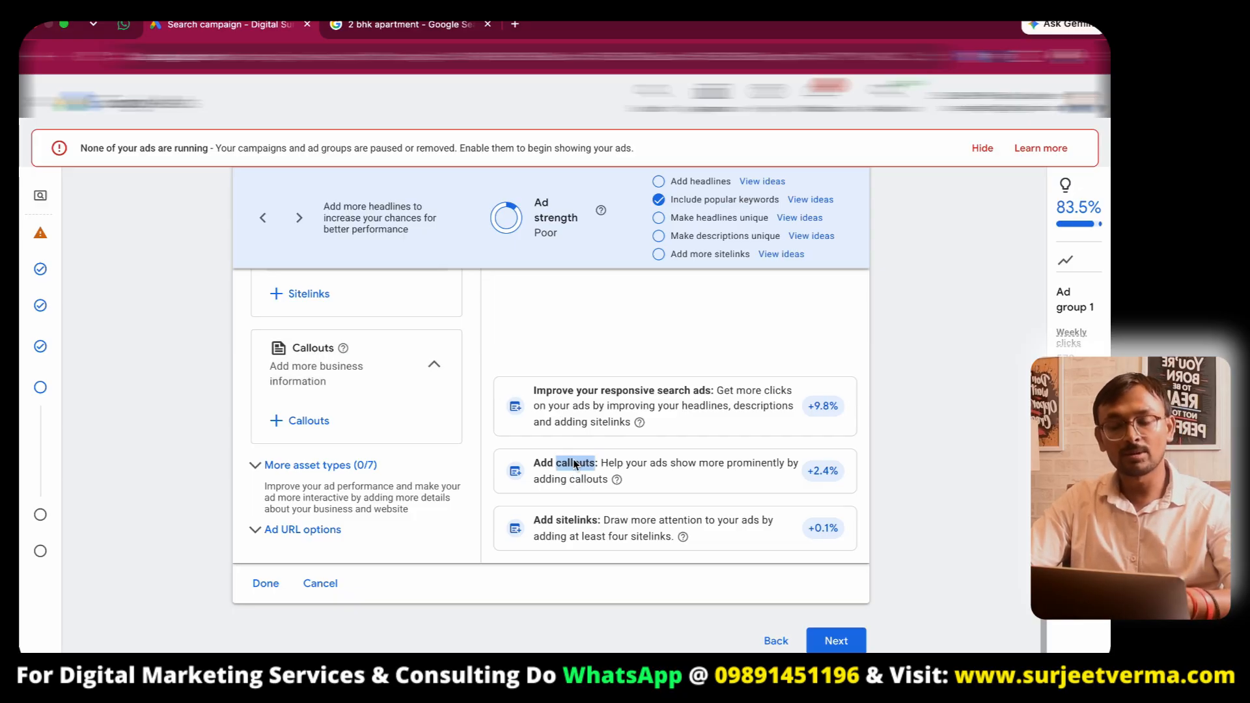
pyautogui.press('super+t')
pyautogui.press('super+v')
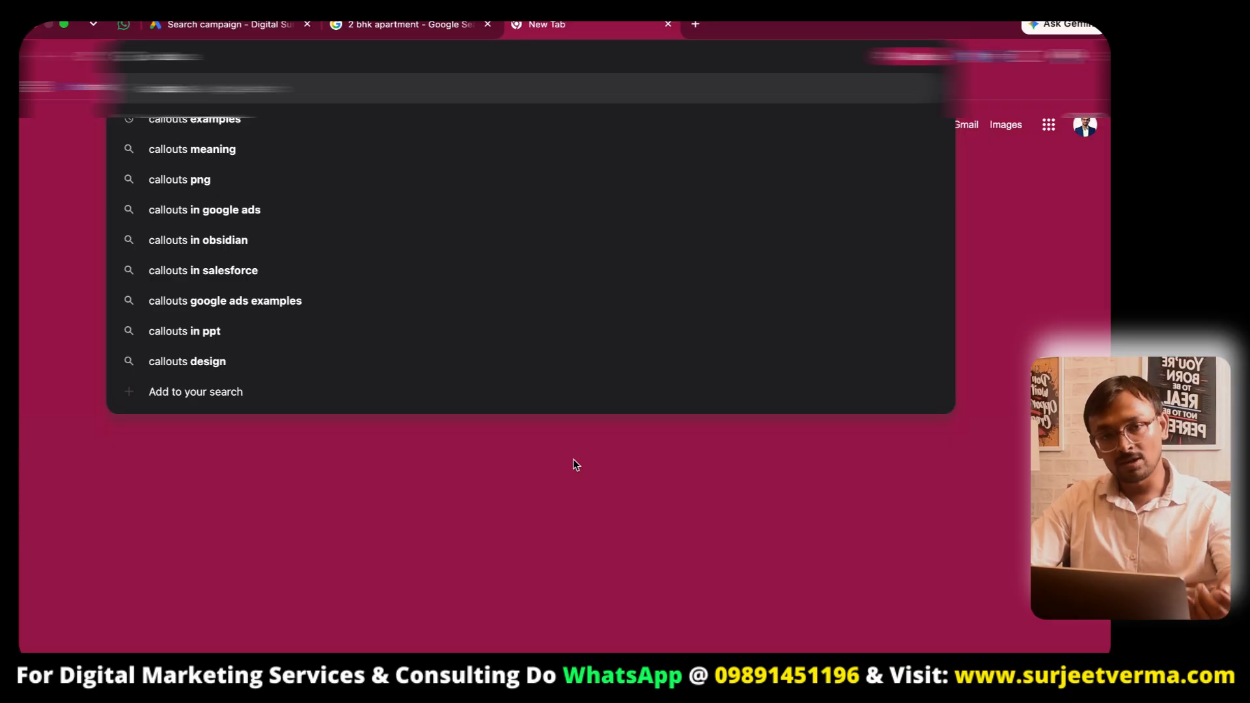
pyautogui.write('exam')
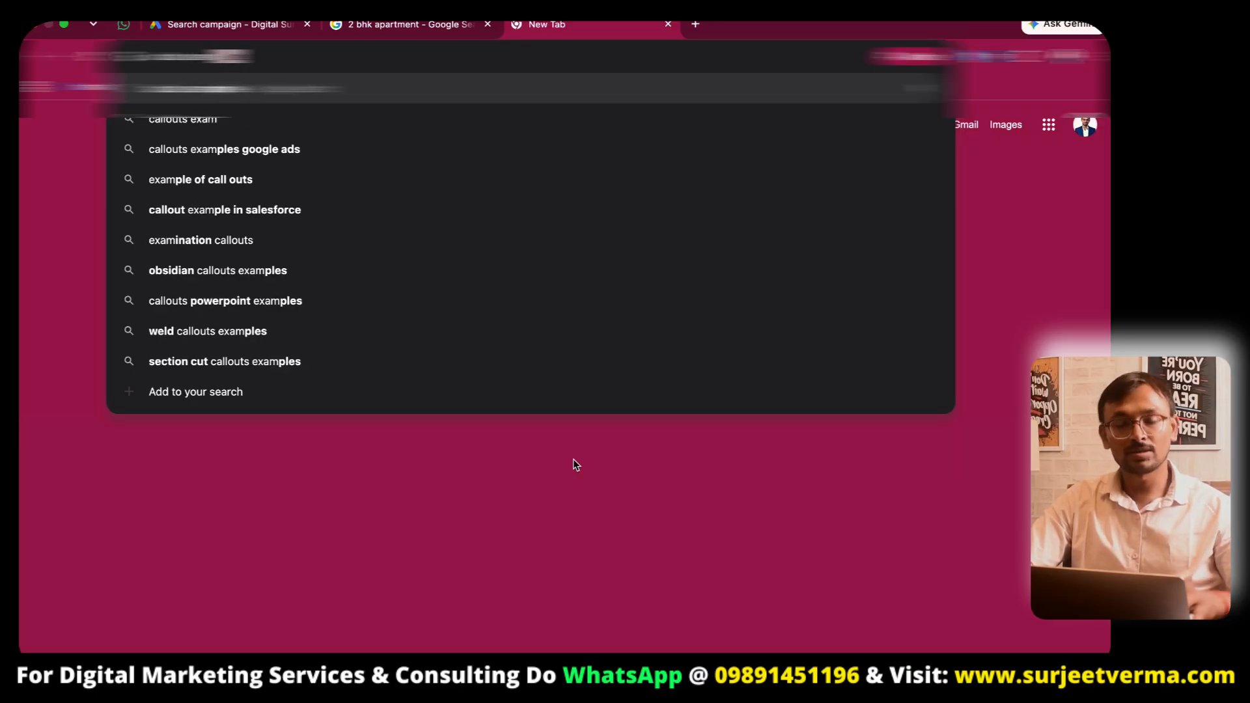
pyautogui.write('ples')
pyautogui.press('Return')
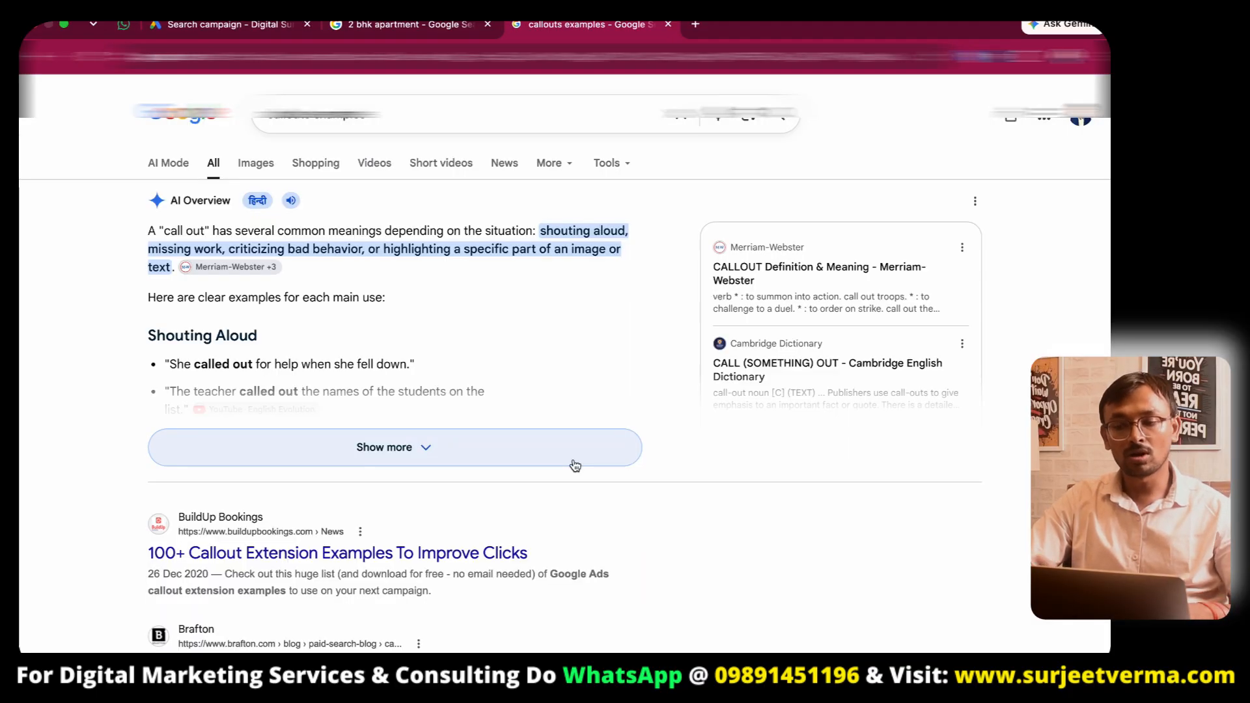
pyautogui.click(267, 167)
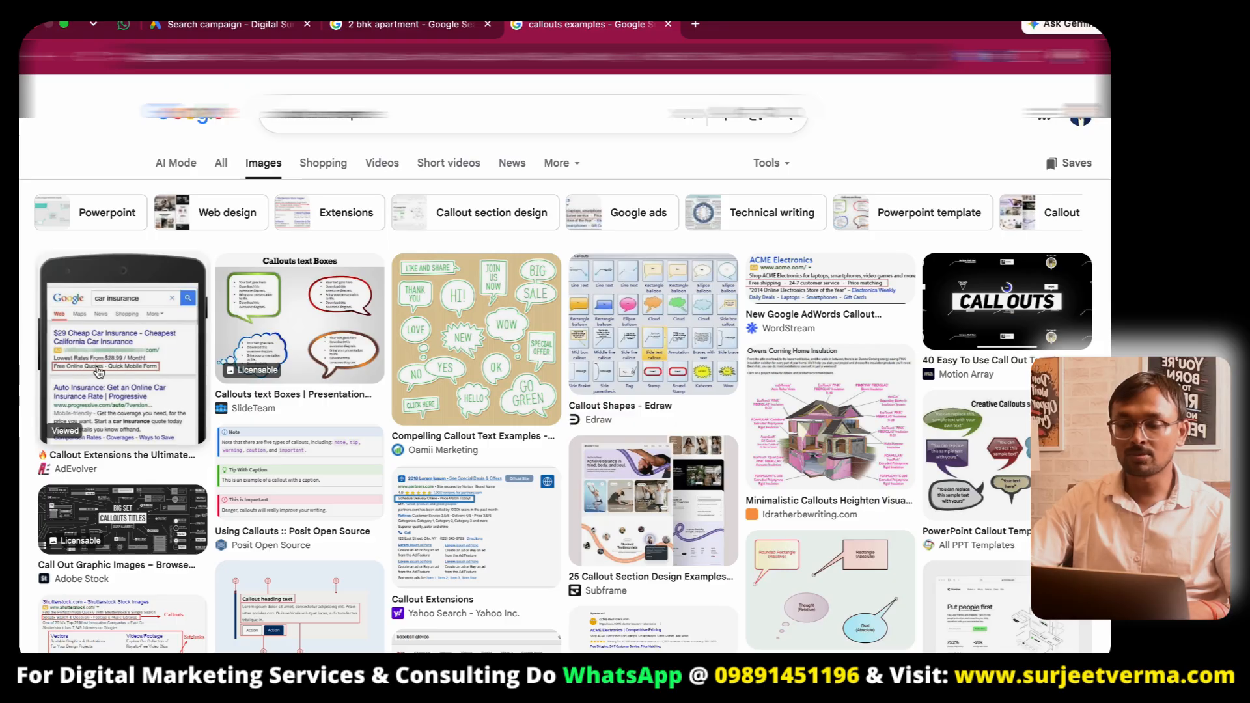
pyautogui.click(107, 373)
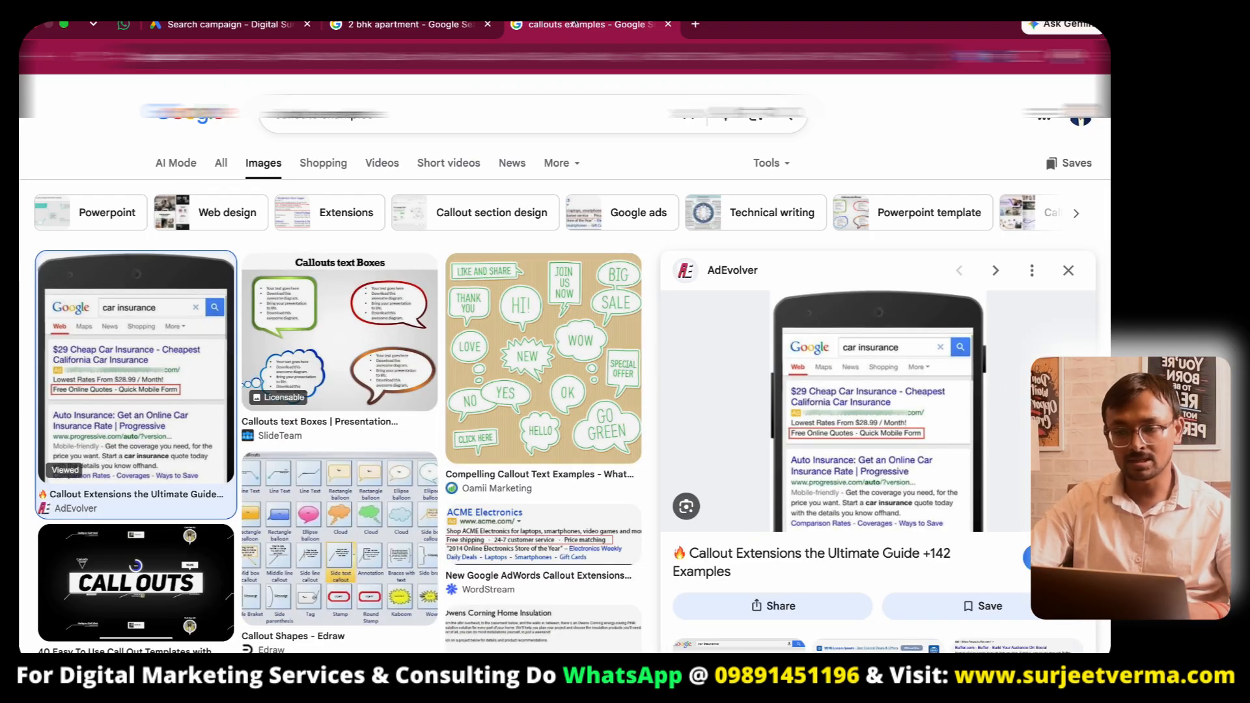
pyautogui.click(215, 26)
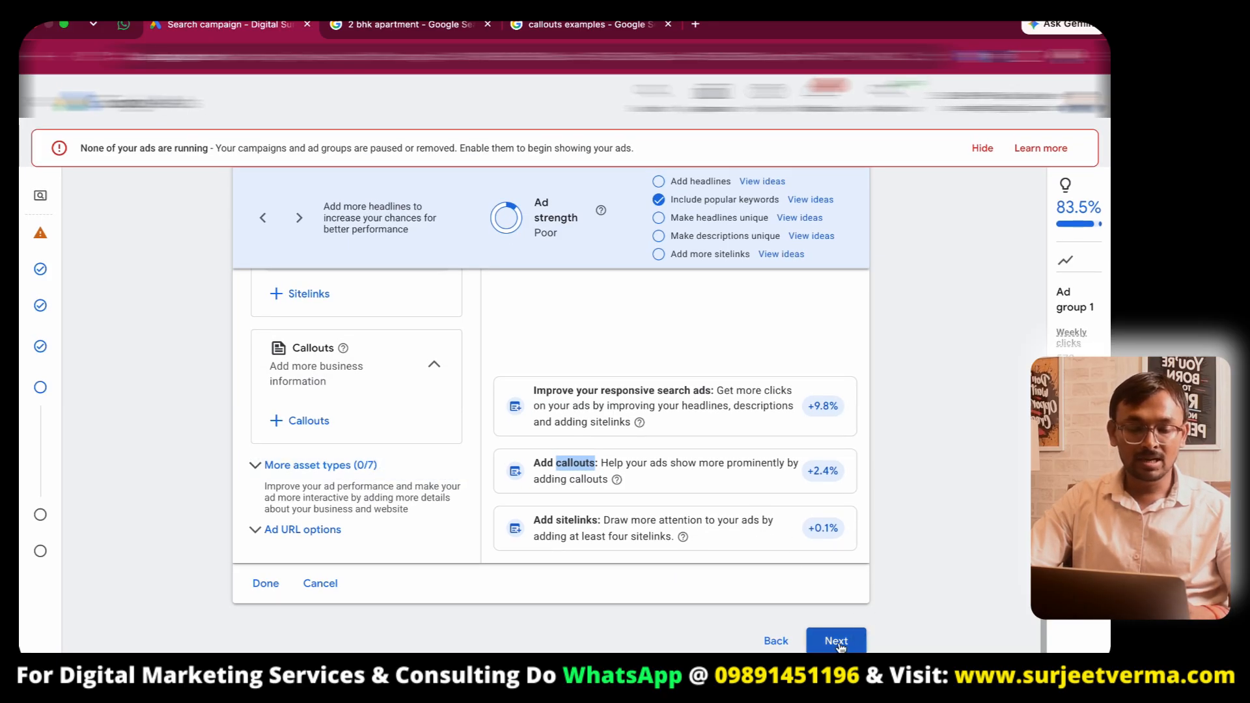
# - Continue from the ads step to the budget step without adding callouts
pyautogui.scroll(15, 472, 405)
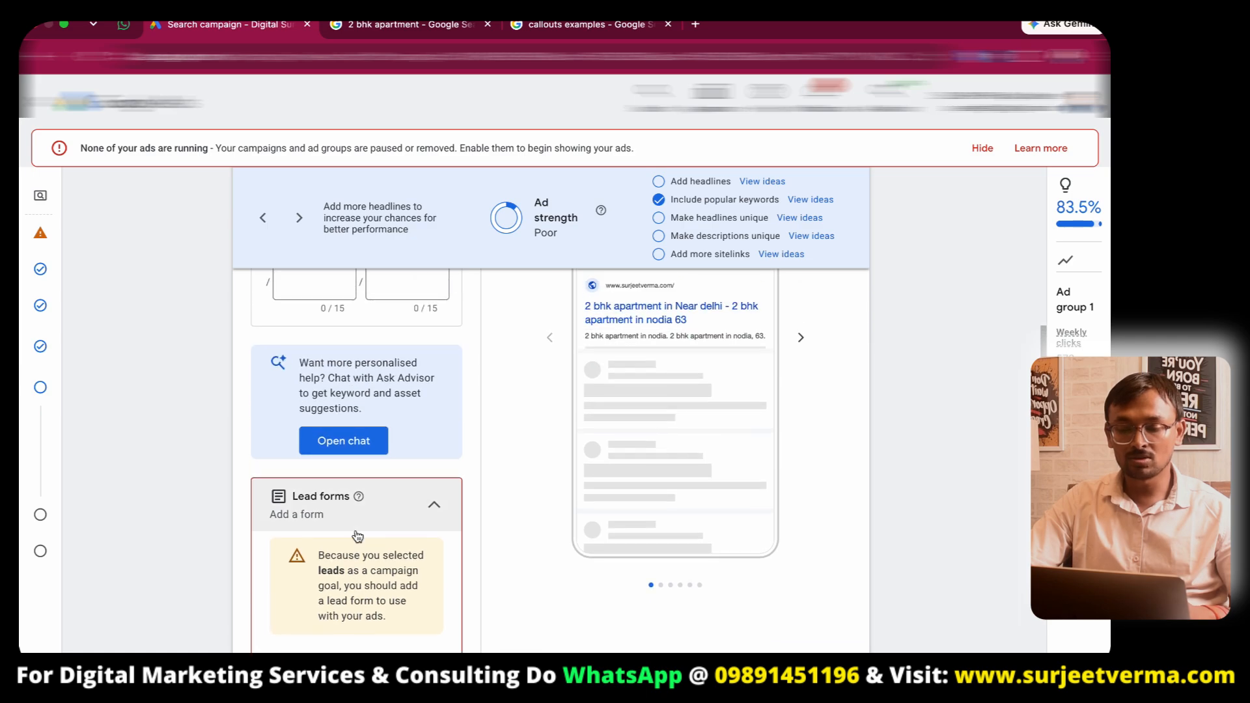
pyautogui.scroll(-15, 426, 437)
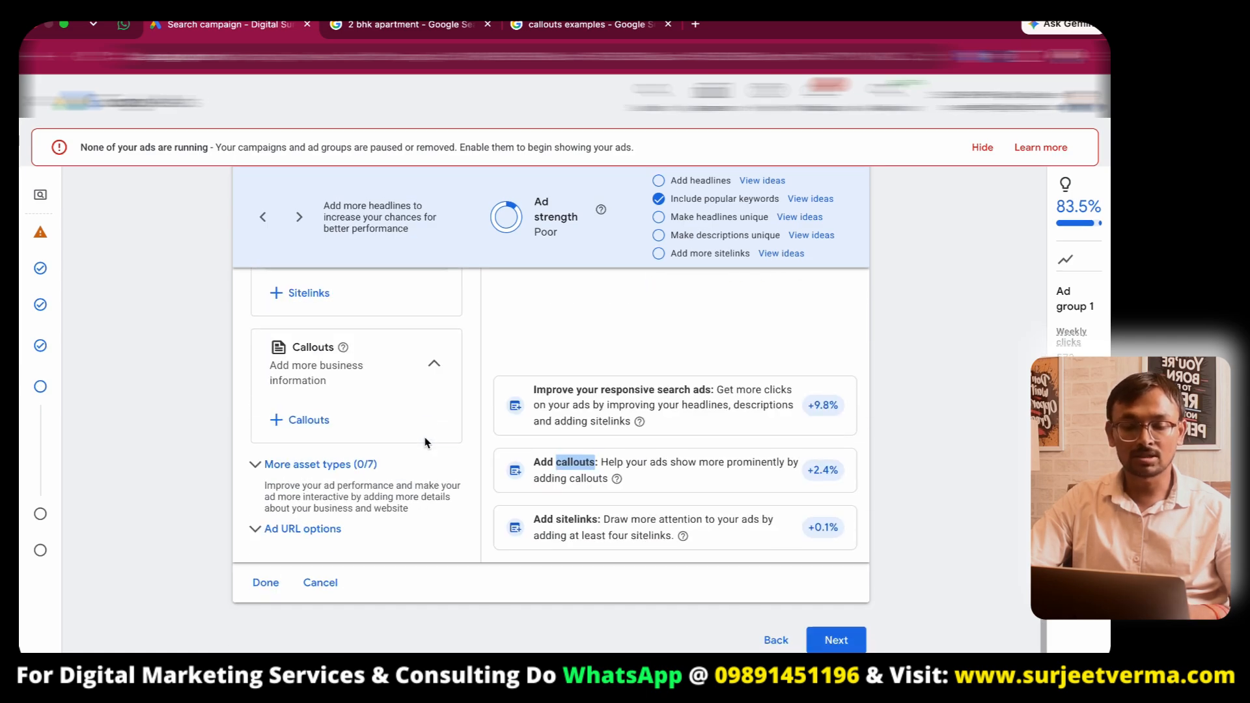
pyautogui.click(835, 639)
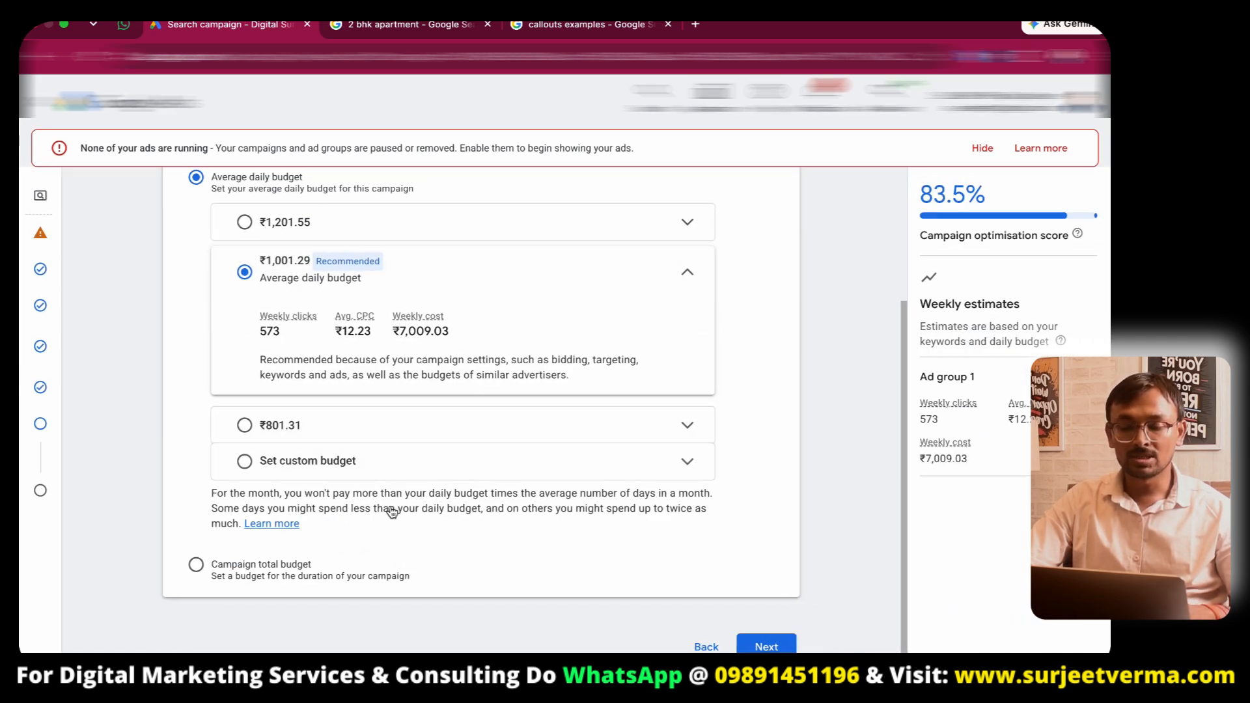
# - Try to continue past the budget step, cancel the identity confirmation and leave the campaign draft
pyautogui.click(766, 647)
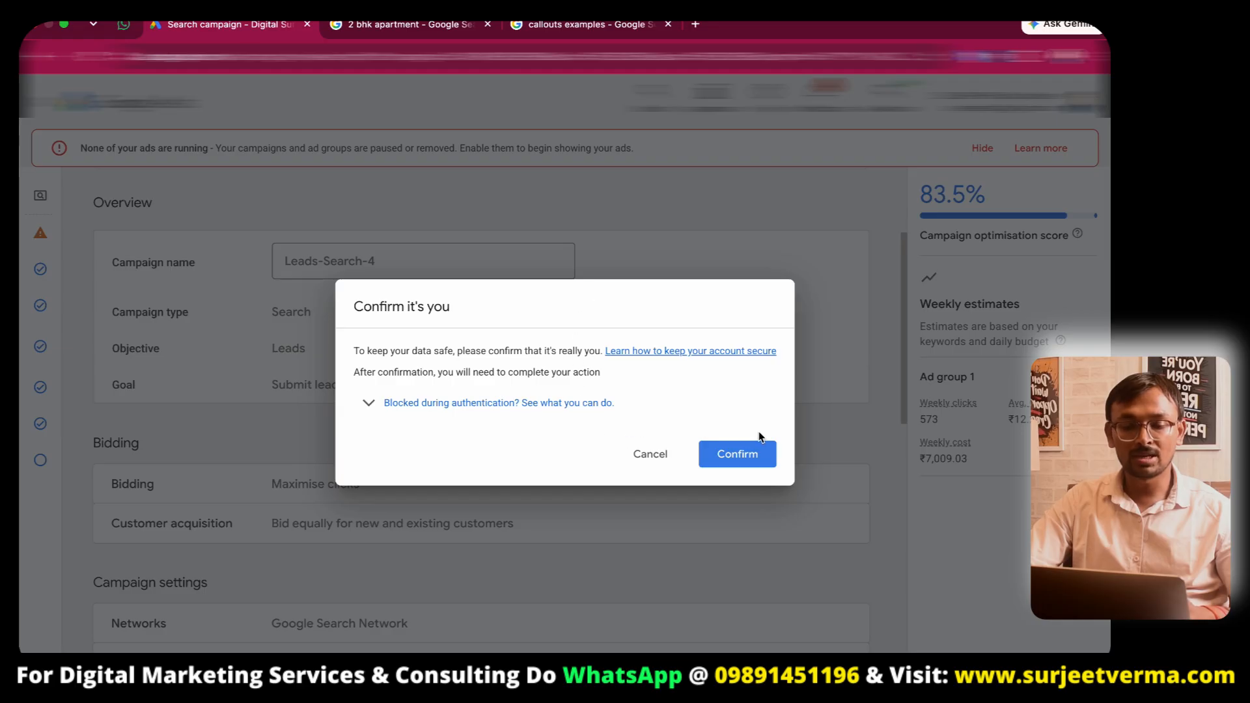
pyautogui.click(641, 453)
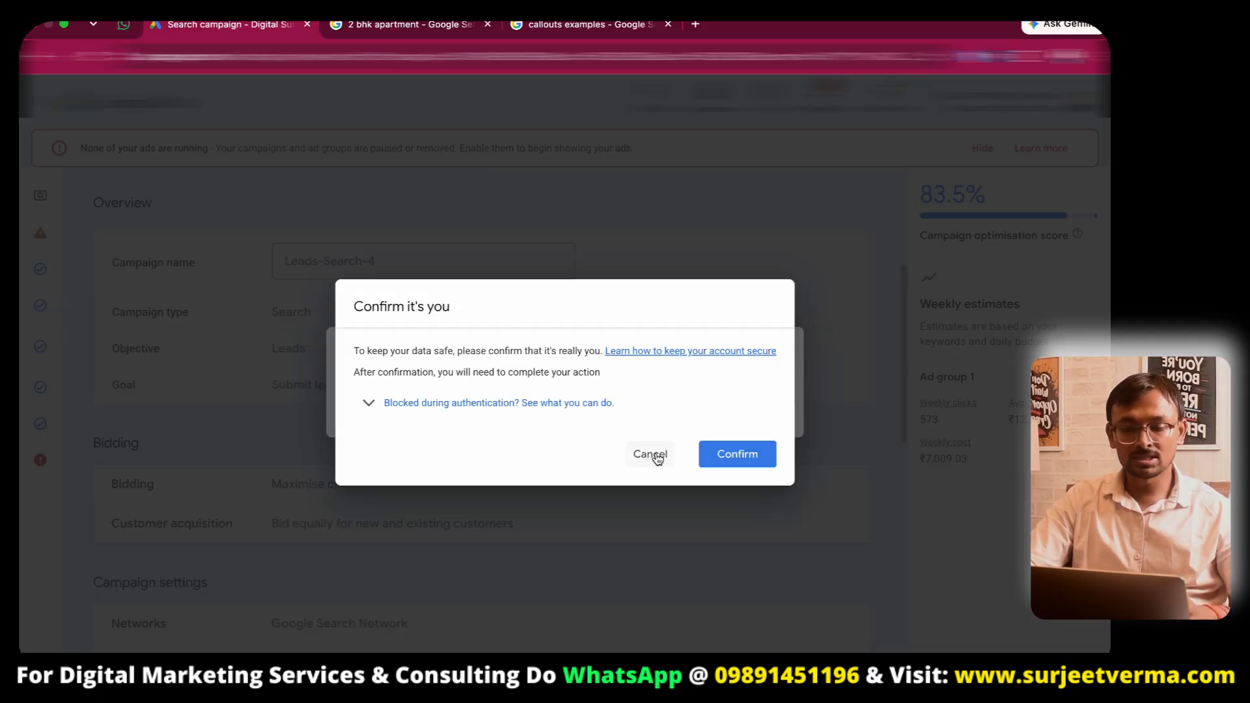
pyautogui.click(653, 455)
pyautogui.click(710, 422)
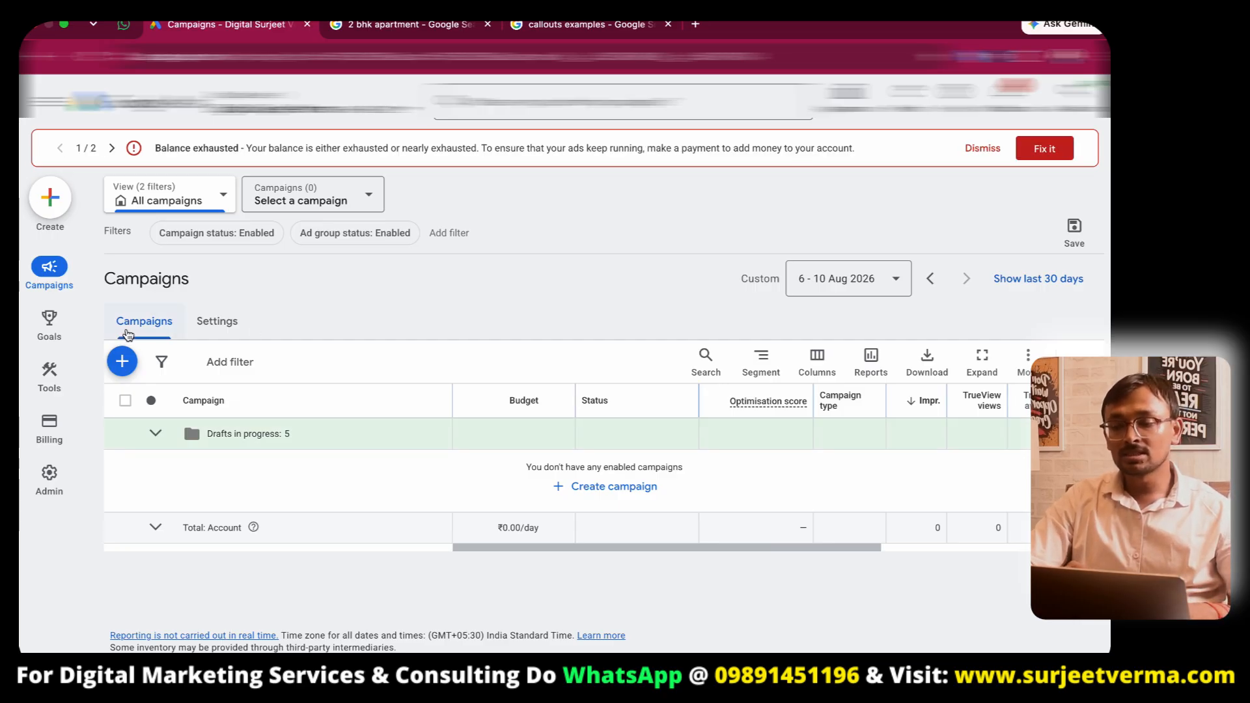
# - Open another ads account's overview and examine its clicks and conversions figures
pyautogui.moveTo(48, 278)
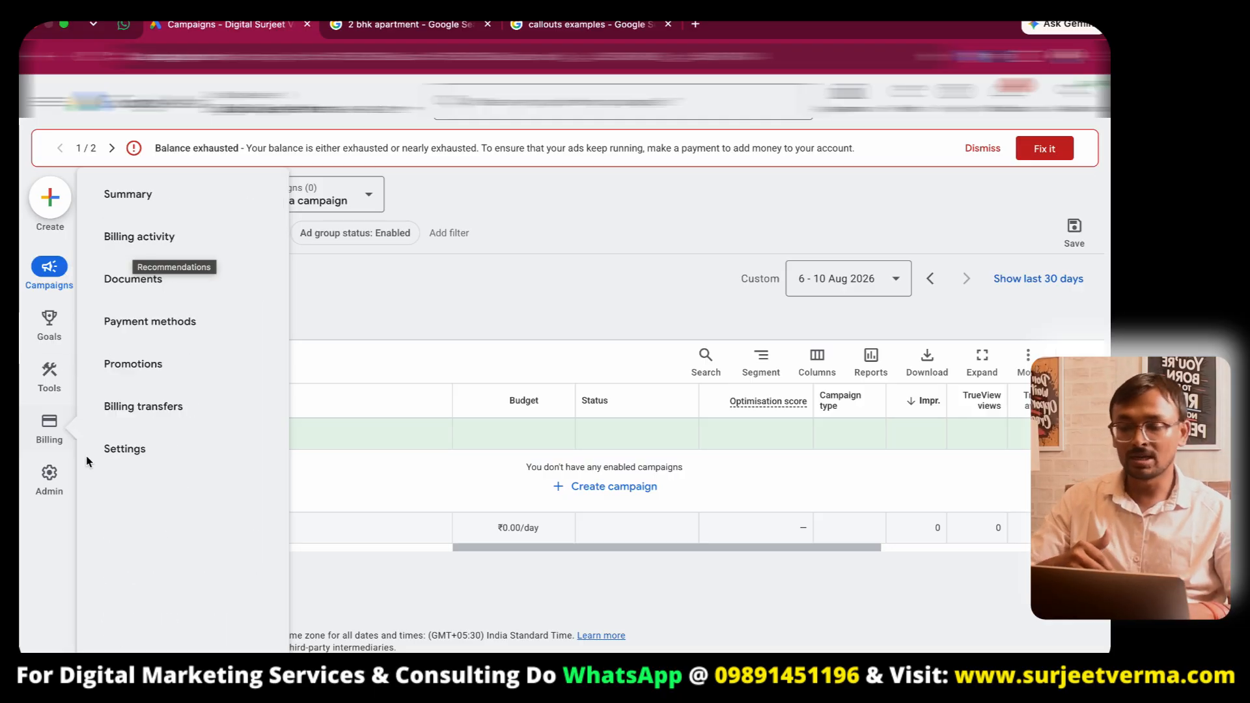
pyautogui.click(149, 438)
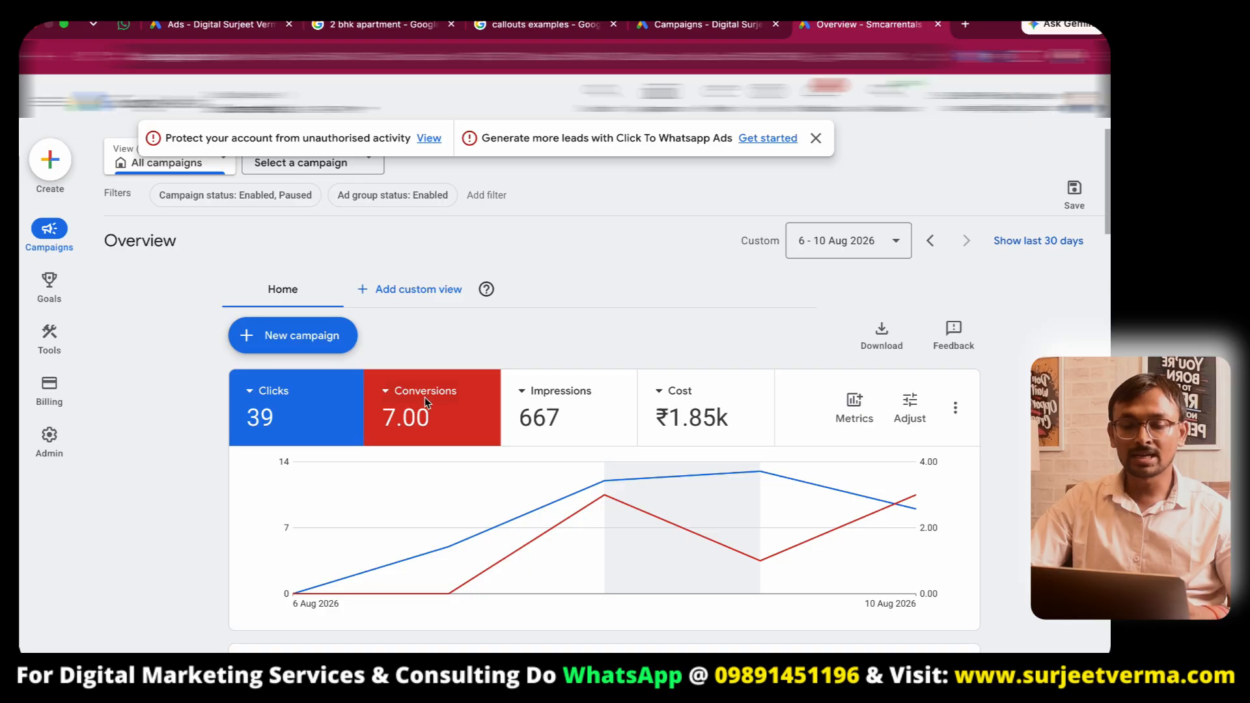
pyautogui.moveTo(410, 424)
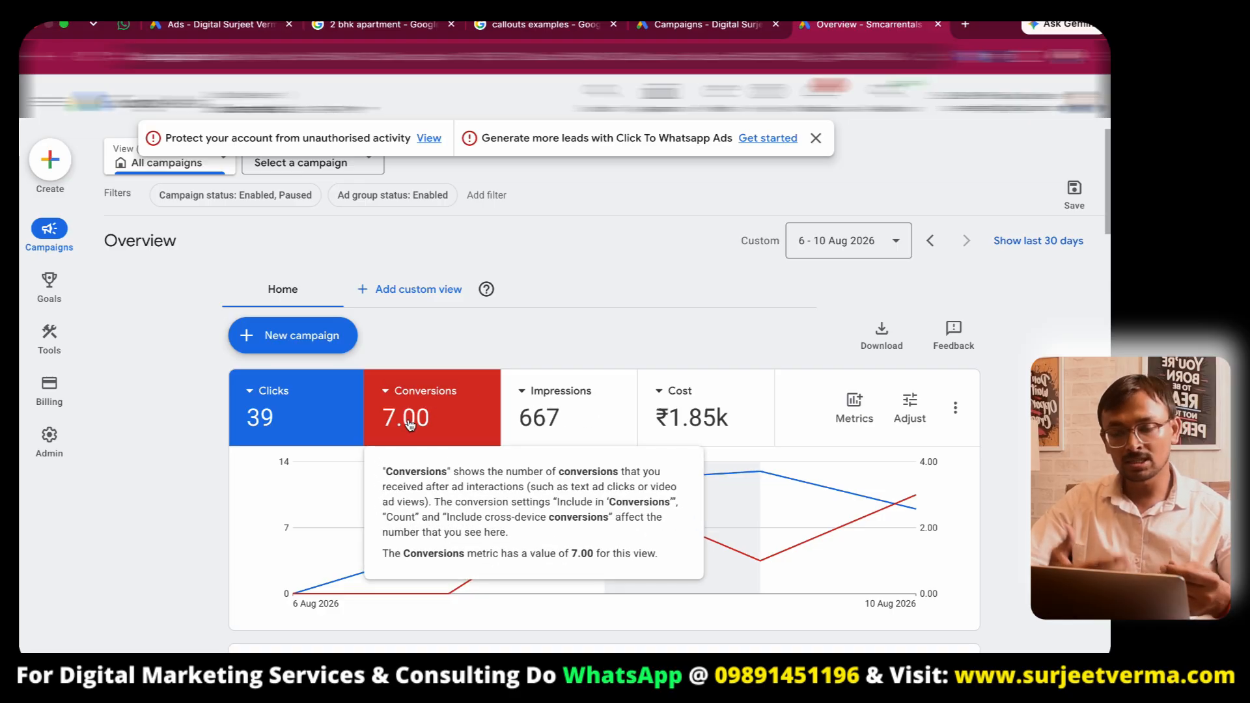
pyautogui.moveTo(690, 426)
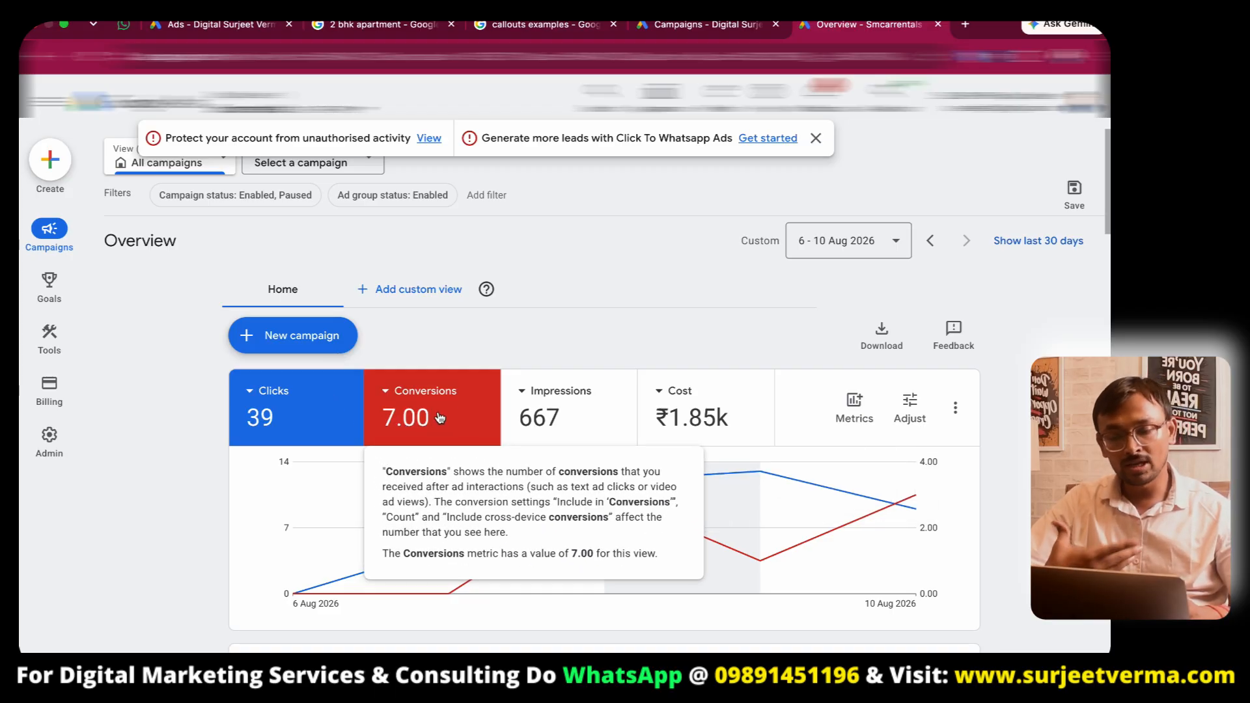
pyautogui.moveTo(86, 218)
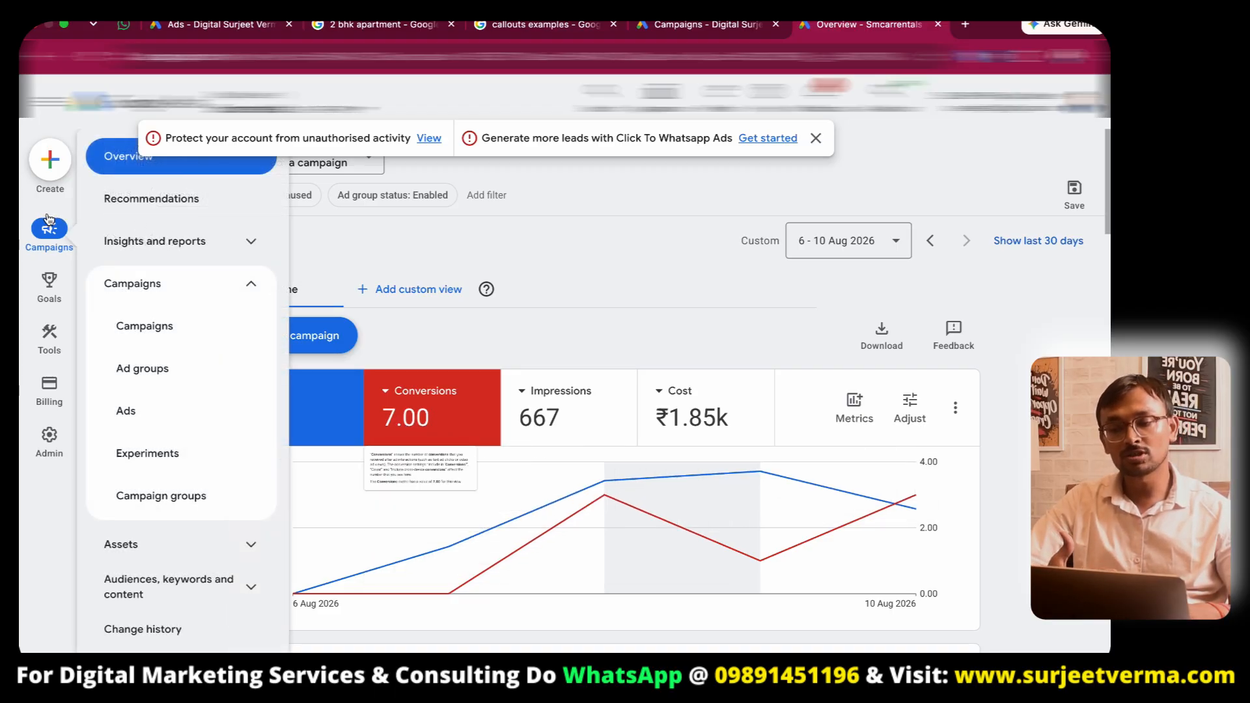
# - Open the Ads list of that account and scroll across its performance columns
pyautogui.click(169, 408)
pyautogui.scroll(-4, 236, 407)
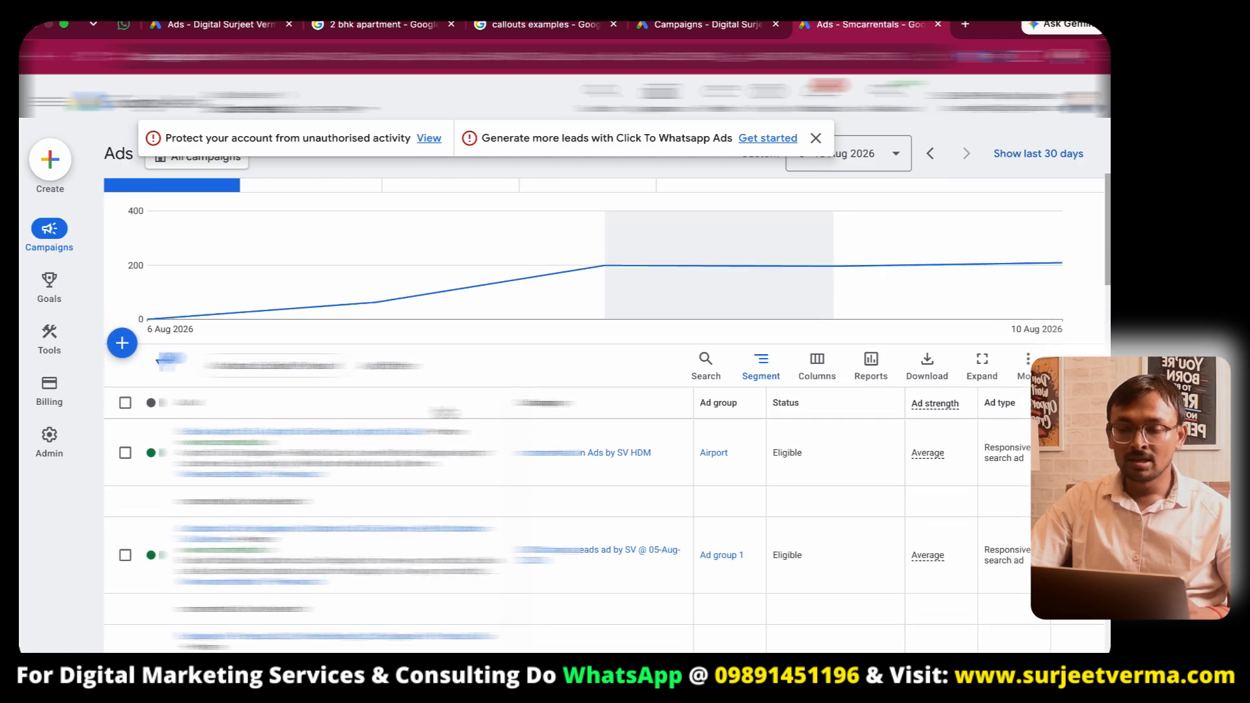
pyautogui.hscroll(5, 880, 449)
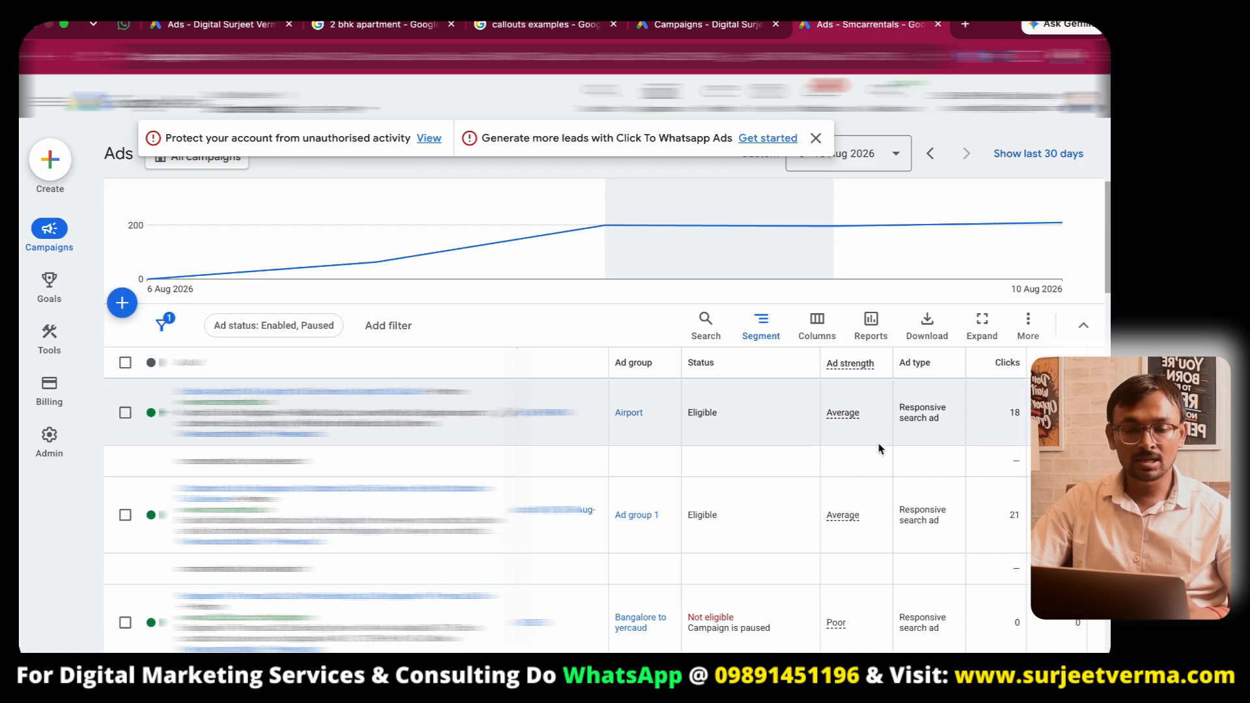
pyautogui.hscroll(5, 896, 490)
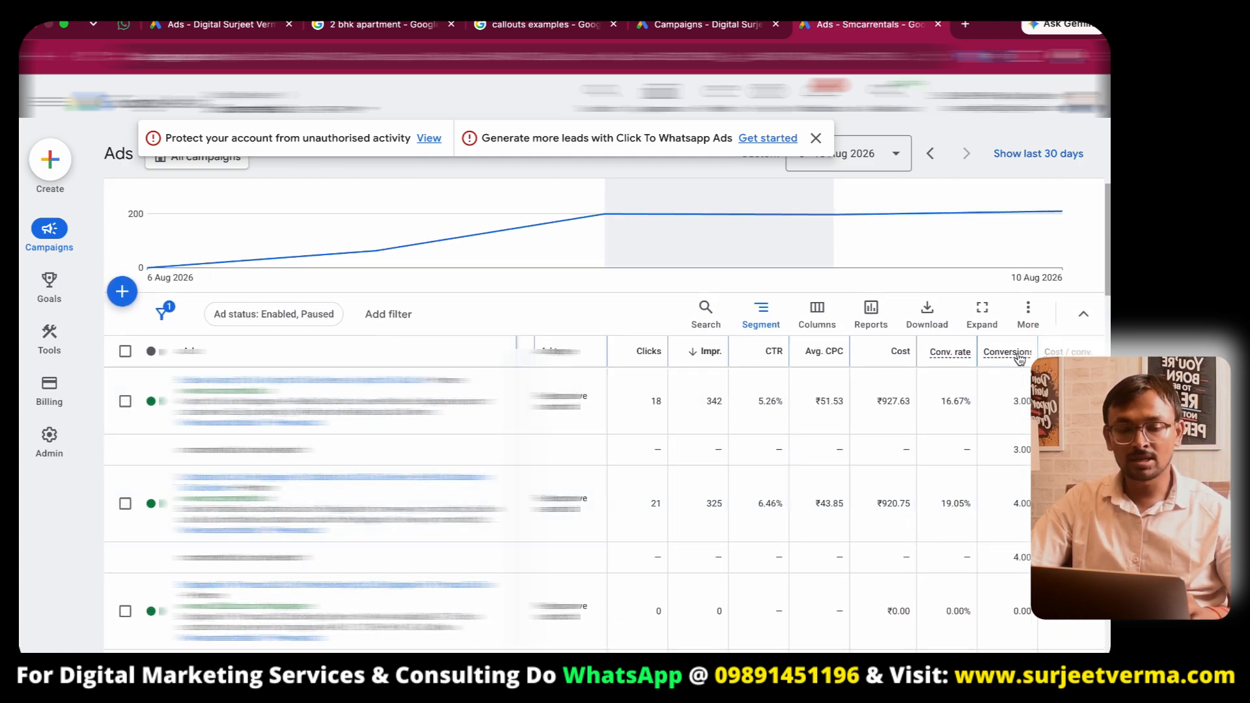